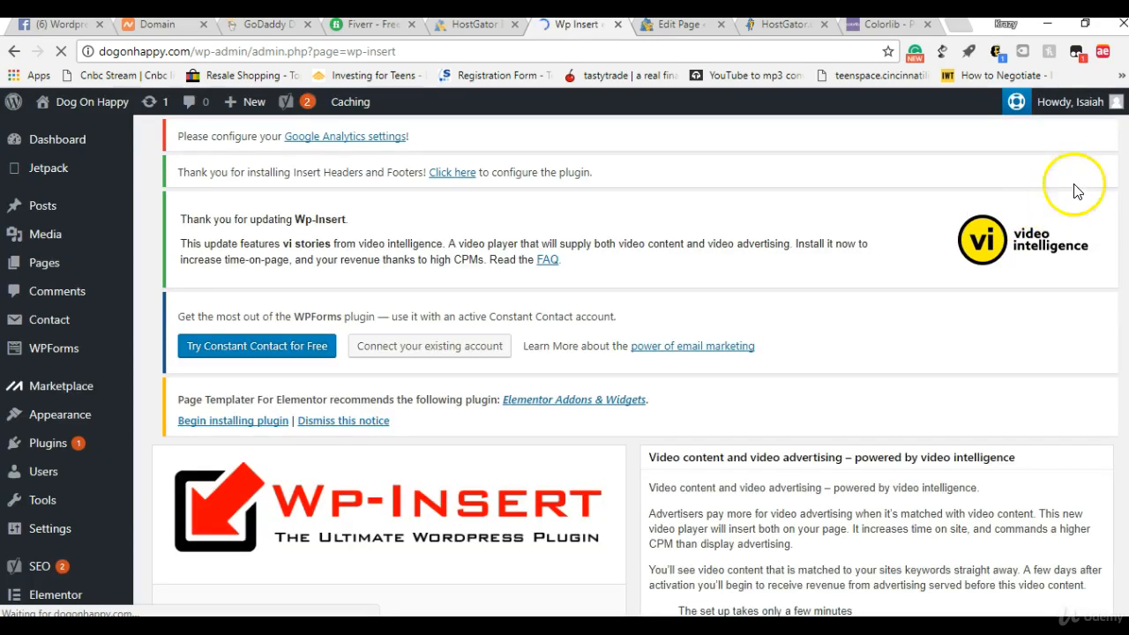
Step: Assign the Privacy Policy page to Wp-Insert's Privacy Policy legal template and save the update
scroll(617, 352, "down", 5)
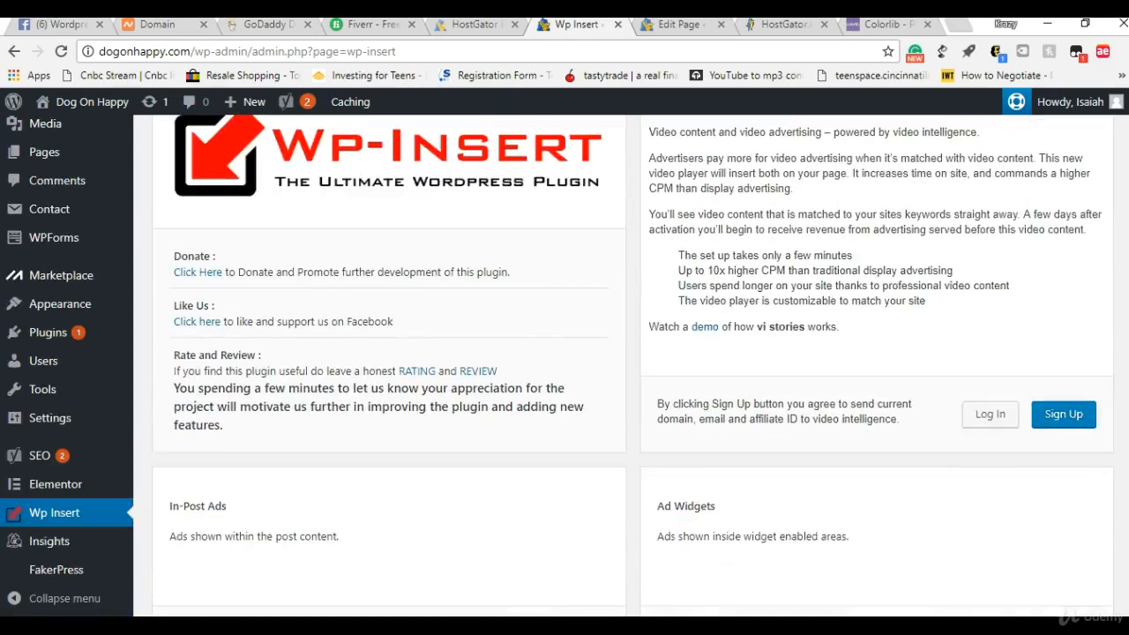
scroll(1116, 327, "down", 10)
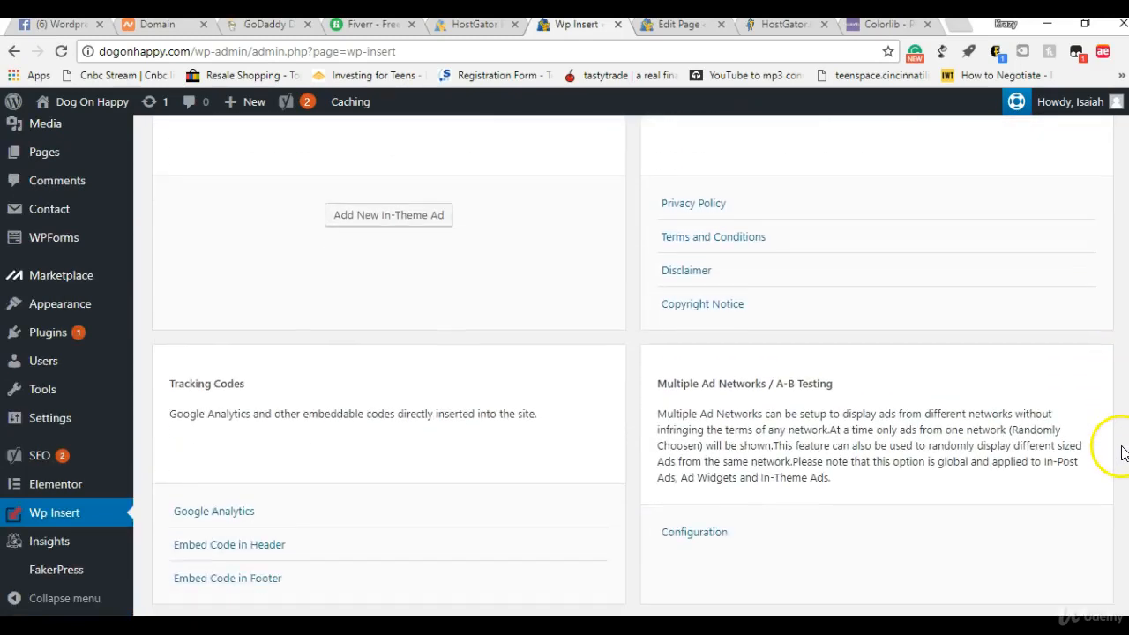
scroll(1118, 485, "down", 2)
scroll(1118, 441, "up", 4)
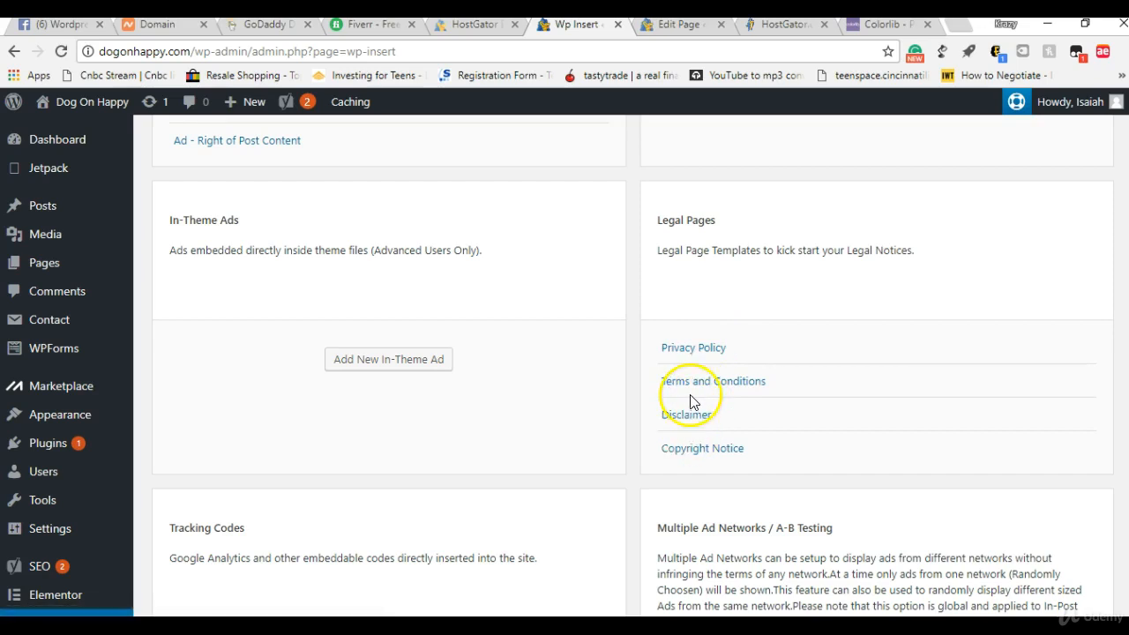
left_click(692, 349)
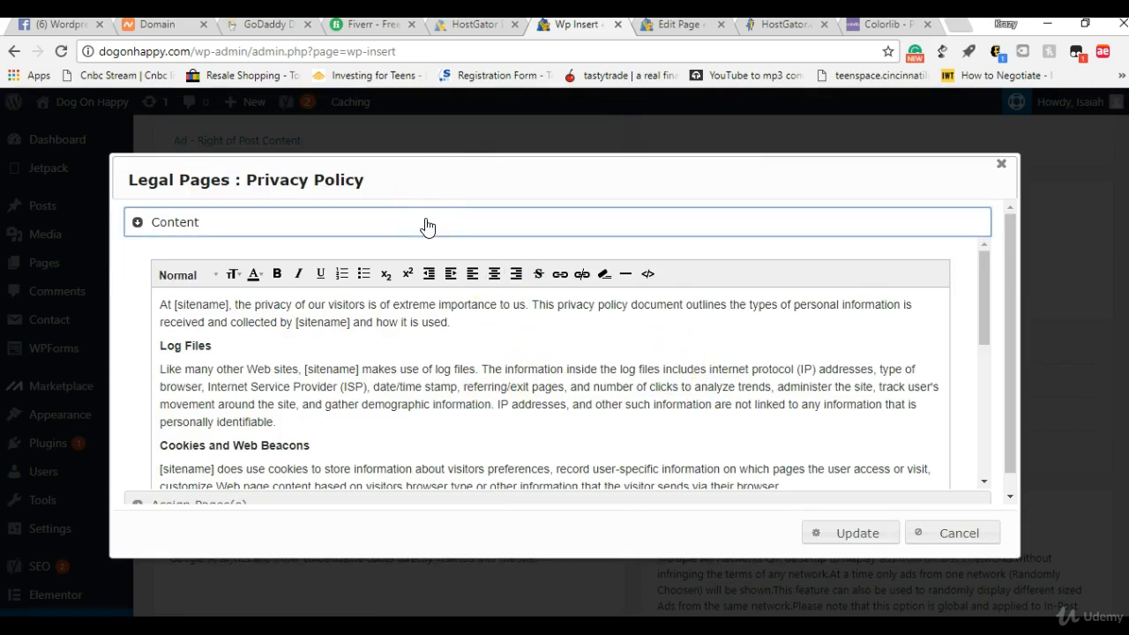
left_click_drag(984, 266, 1003, 455)
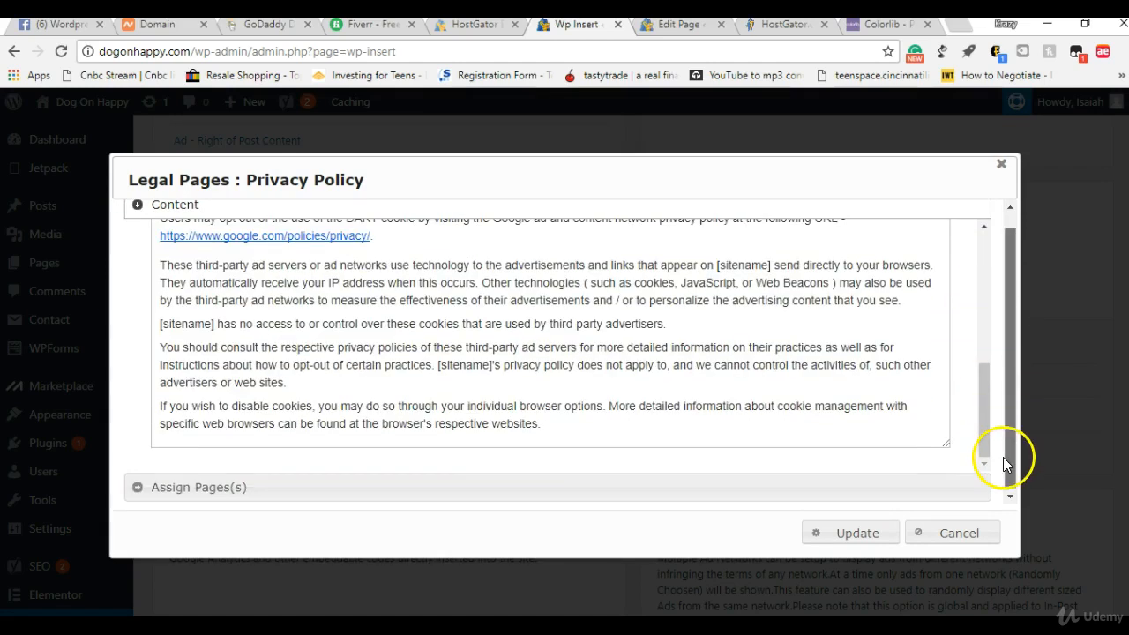
left_click(827, 486)
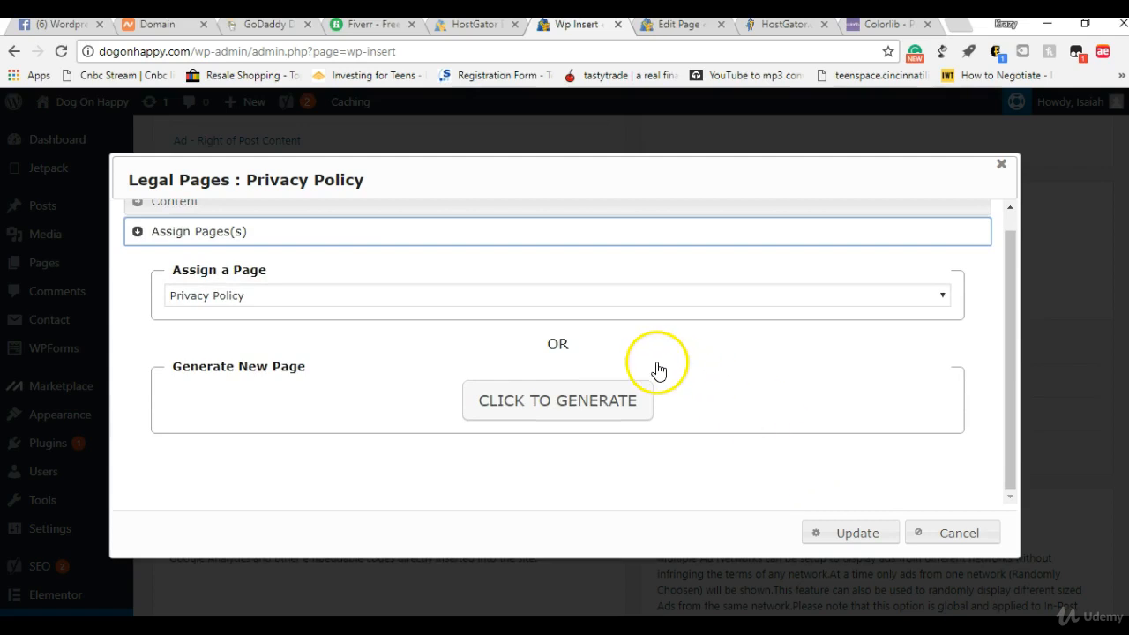
left_click(629, 309)
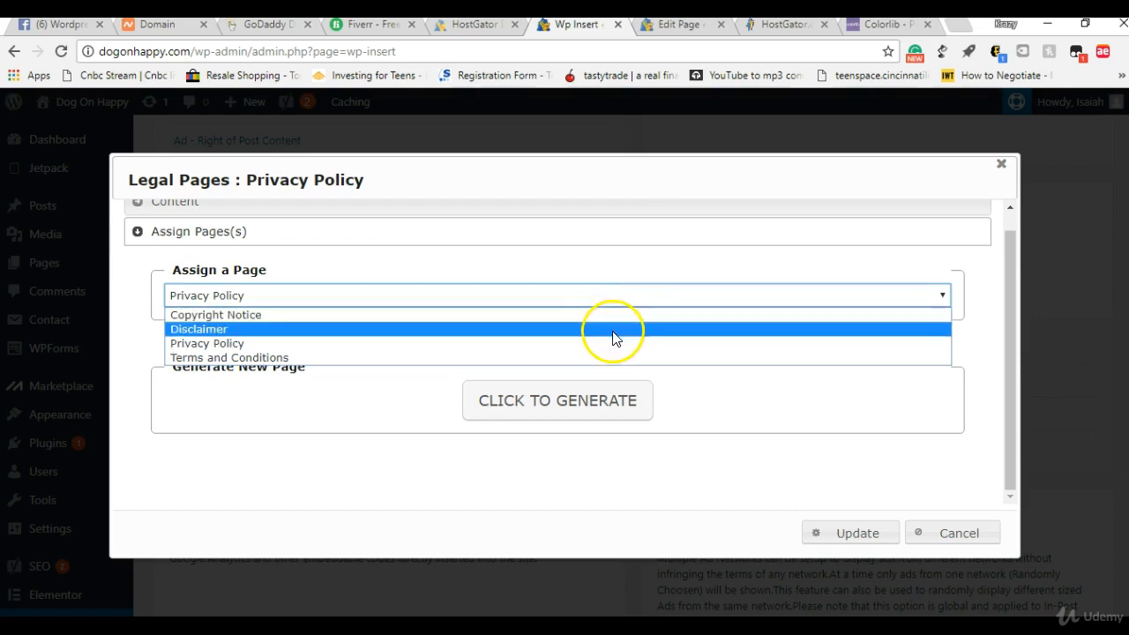
left_click(620, 346)
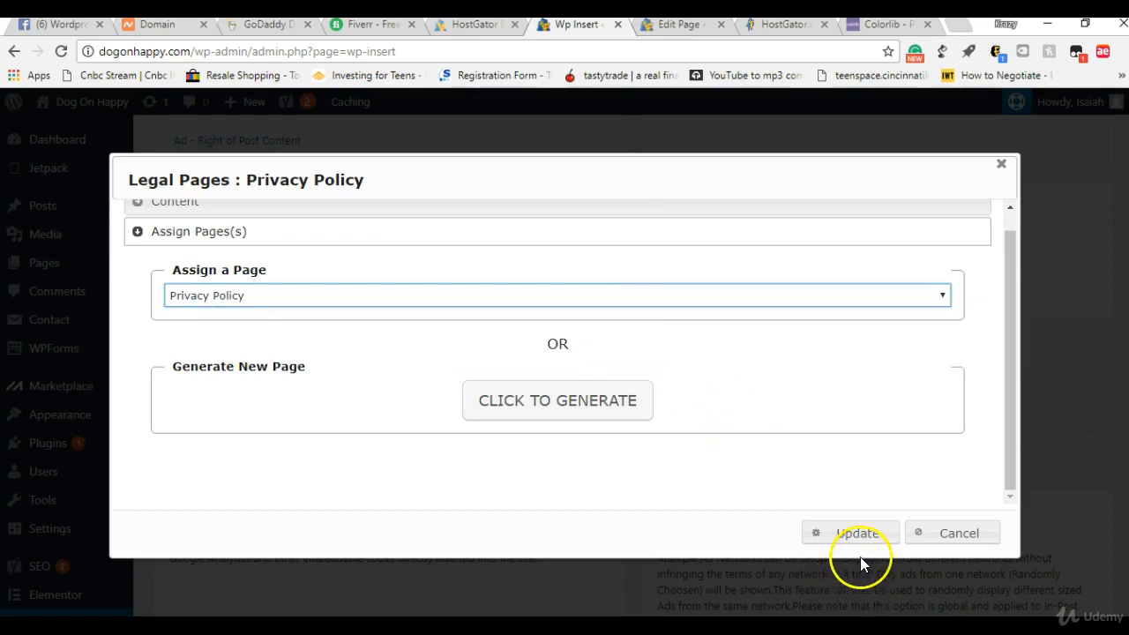
left_click(852, 533)
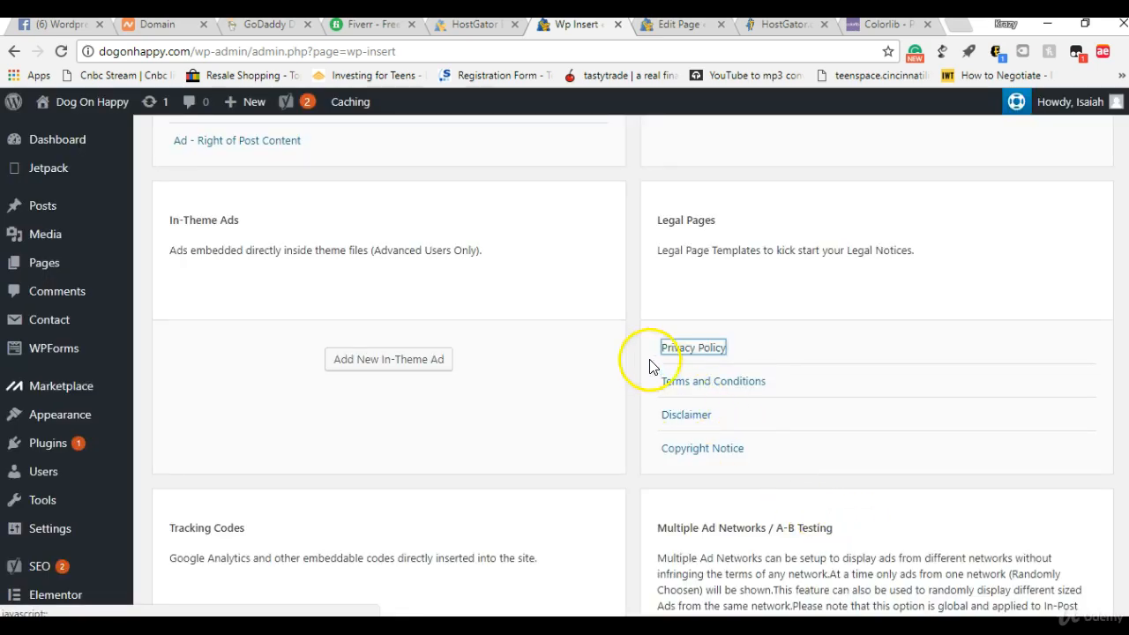
Step: Review the full content of the Privacy Policy legal template and close it
left_click(686, 350)
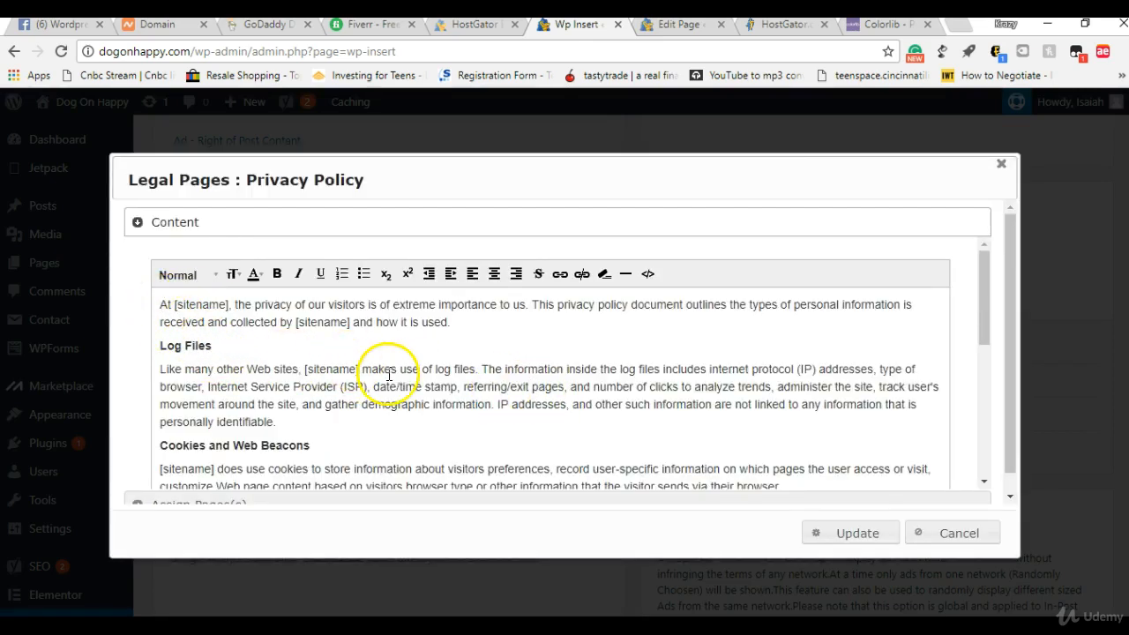
left_click_drag(983, 270, 972, 434)
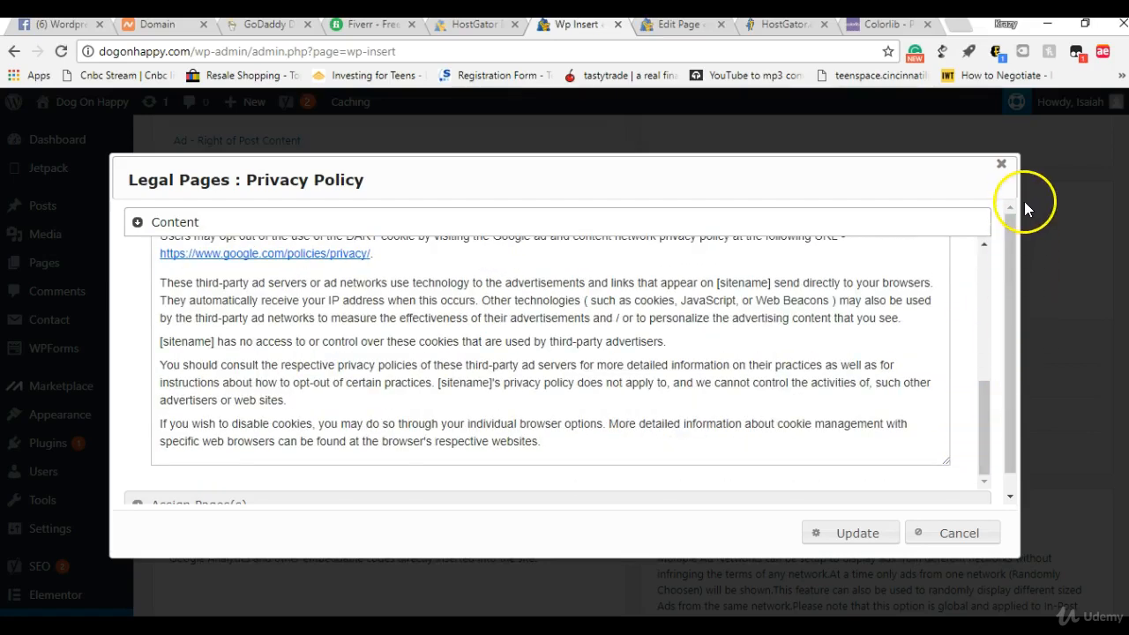
left_click(1002, 165)
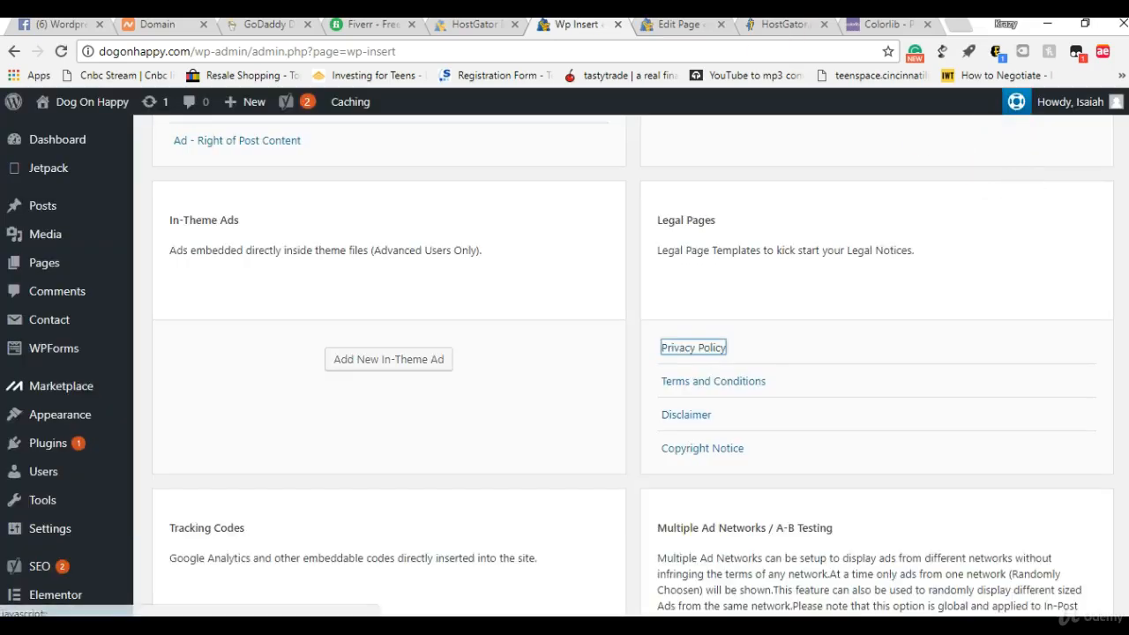
Step: Open the site's Privacy Policy page for editing and check its content area
left_click(683, 25)
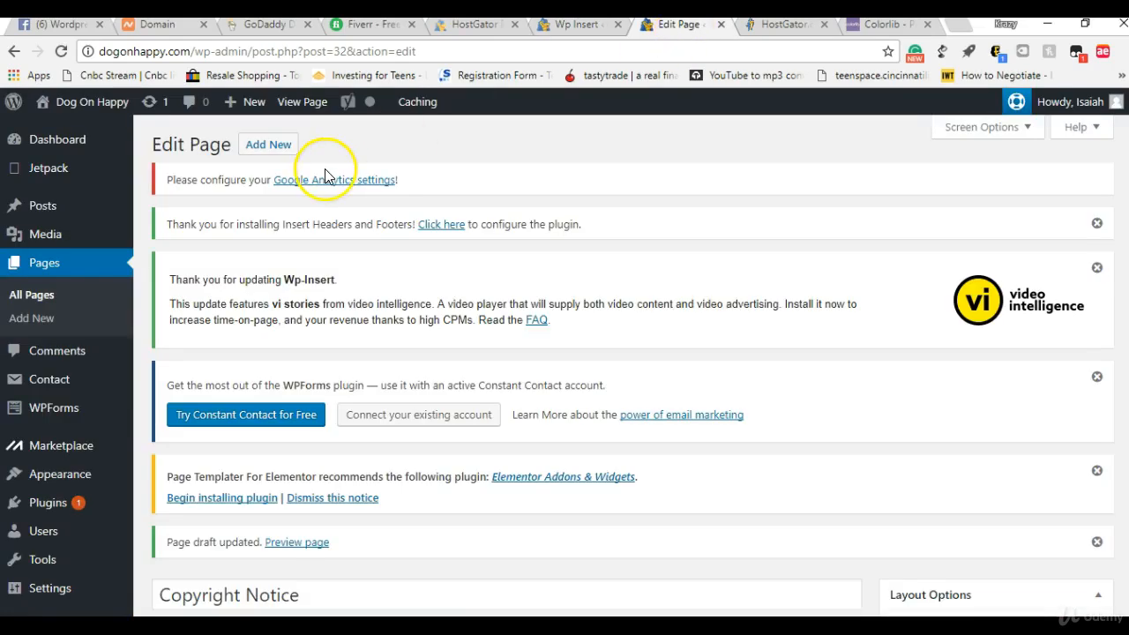
left_click(34, 296)
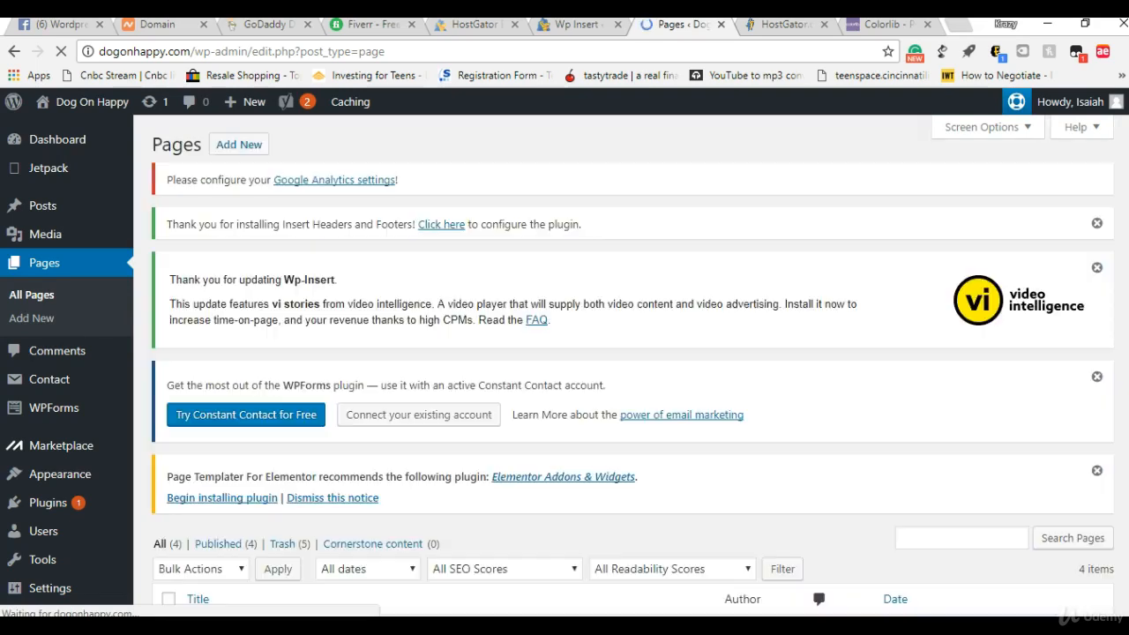
scroll(970, 399, "down", 4)
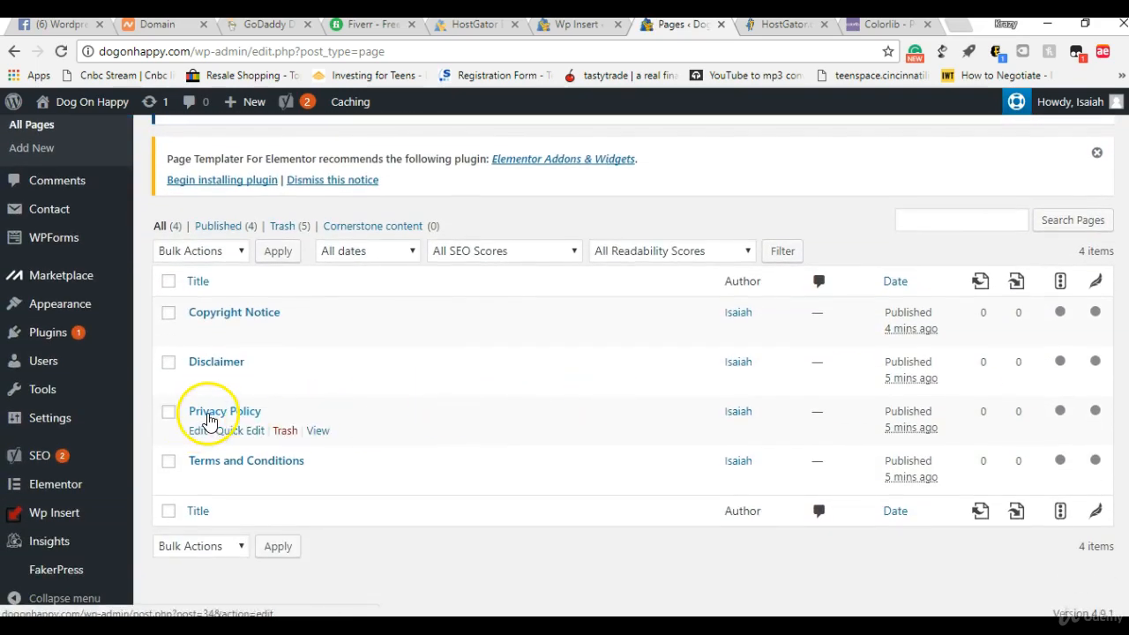
left_click(219, 418)
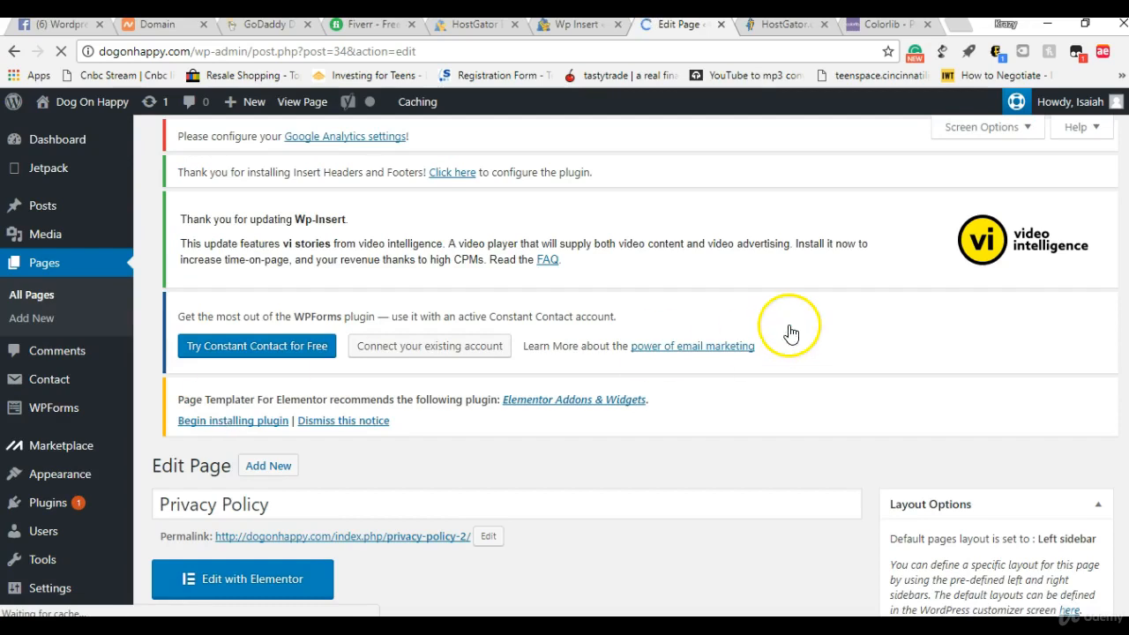
scroll(1109, 390, "down", 5)
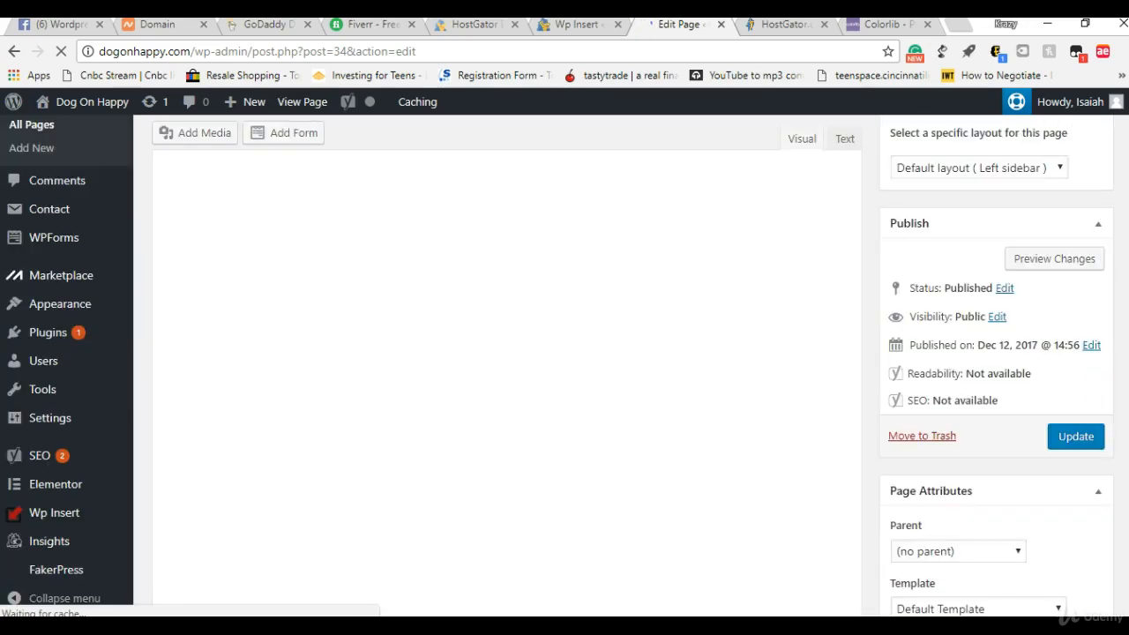
scroll(632, 366, "down", 1)
scroll(632, 366, "up", 3)
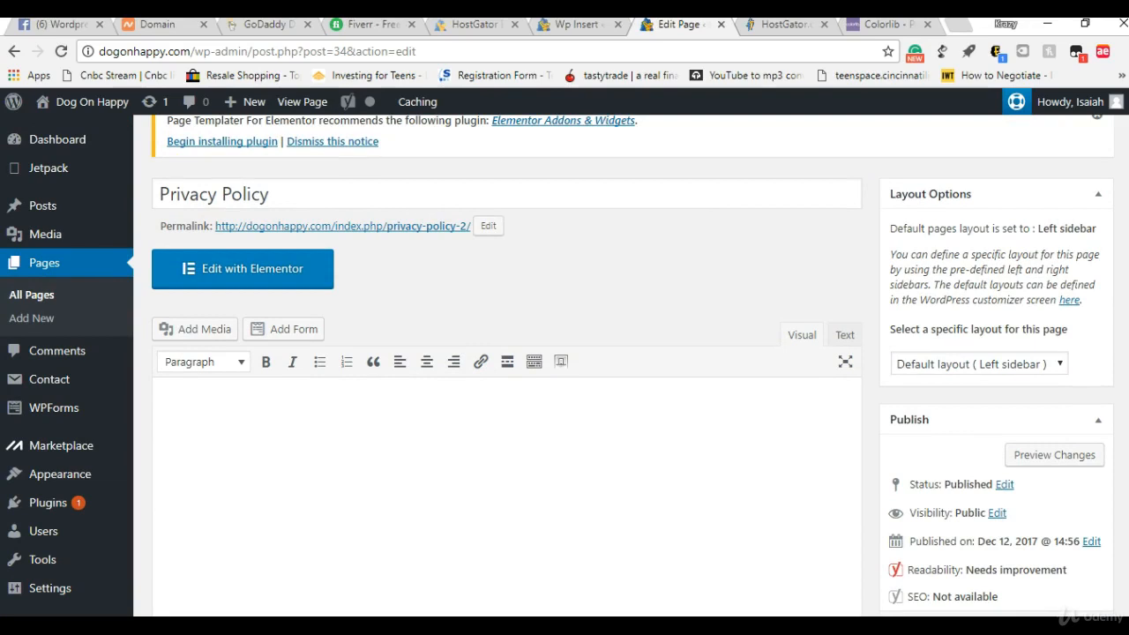
scroll(631, 365, "up", 1)
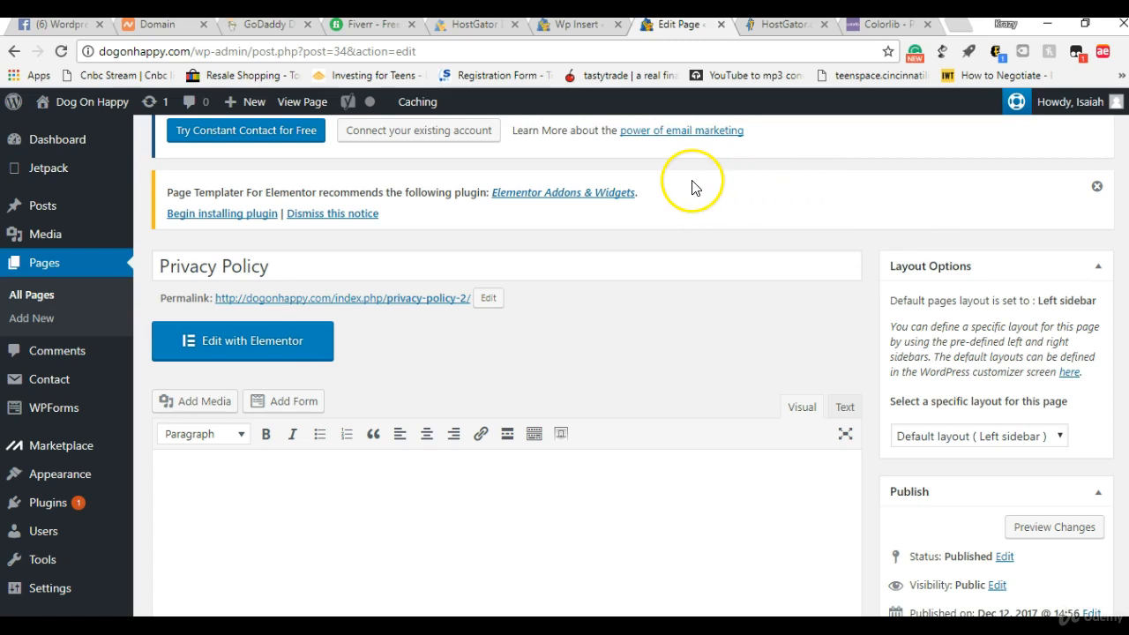
Step: Reselect Privacy Policy as the assigned page in Wp-Insert's Privacy Policy legal template and save it again
left_click(593, 29)
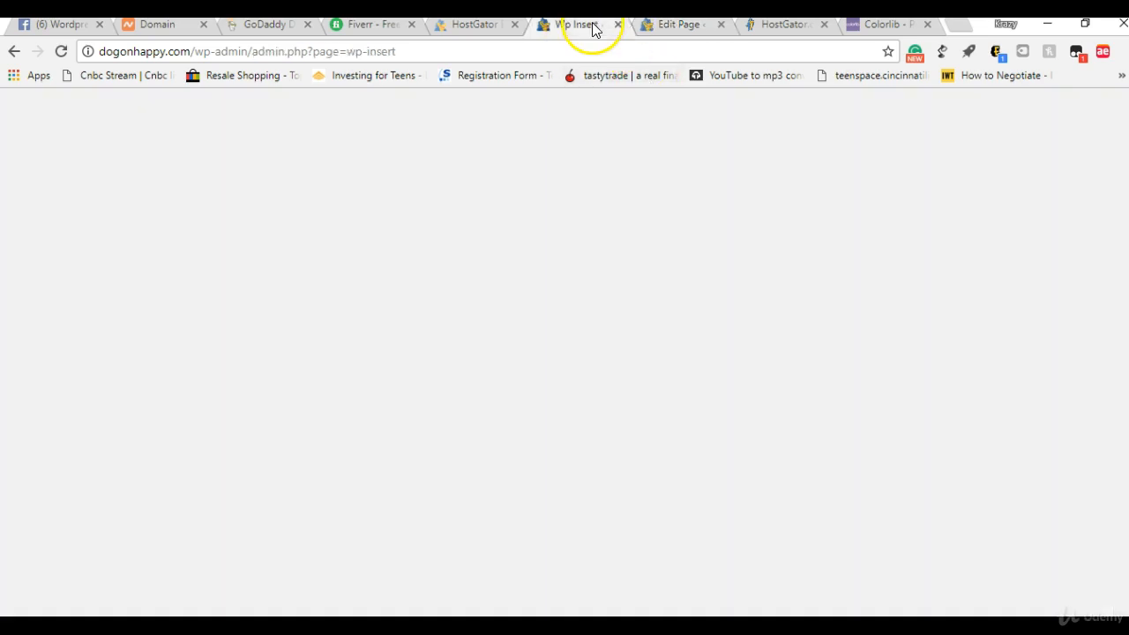
left_click(677, 346)
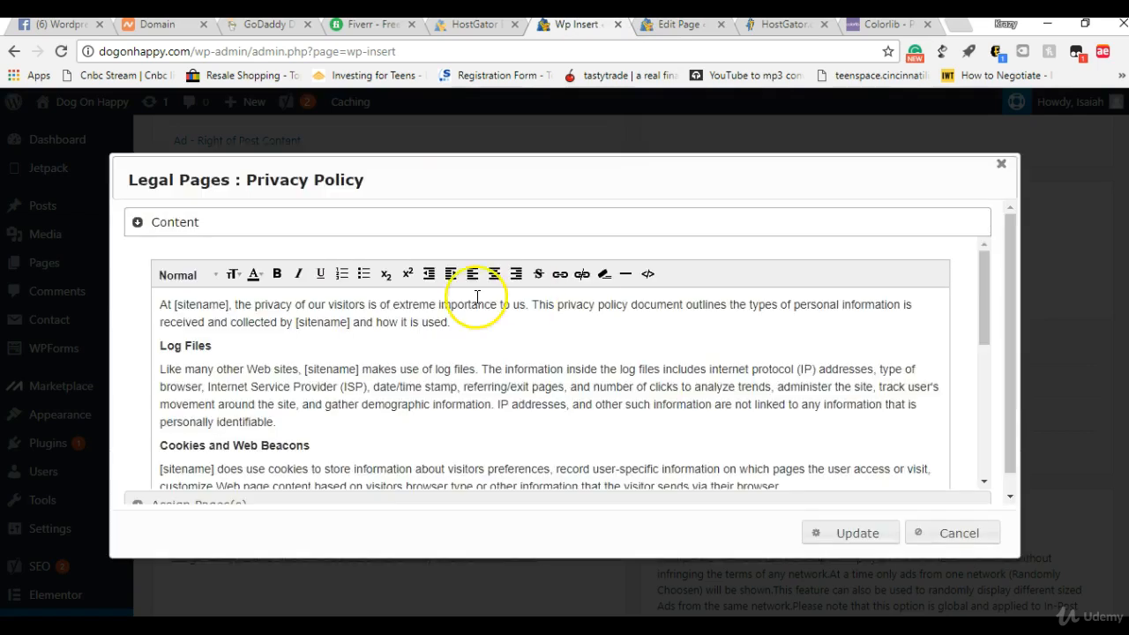
scroll(977, 324, "down", 8)
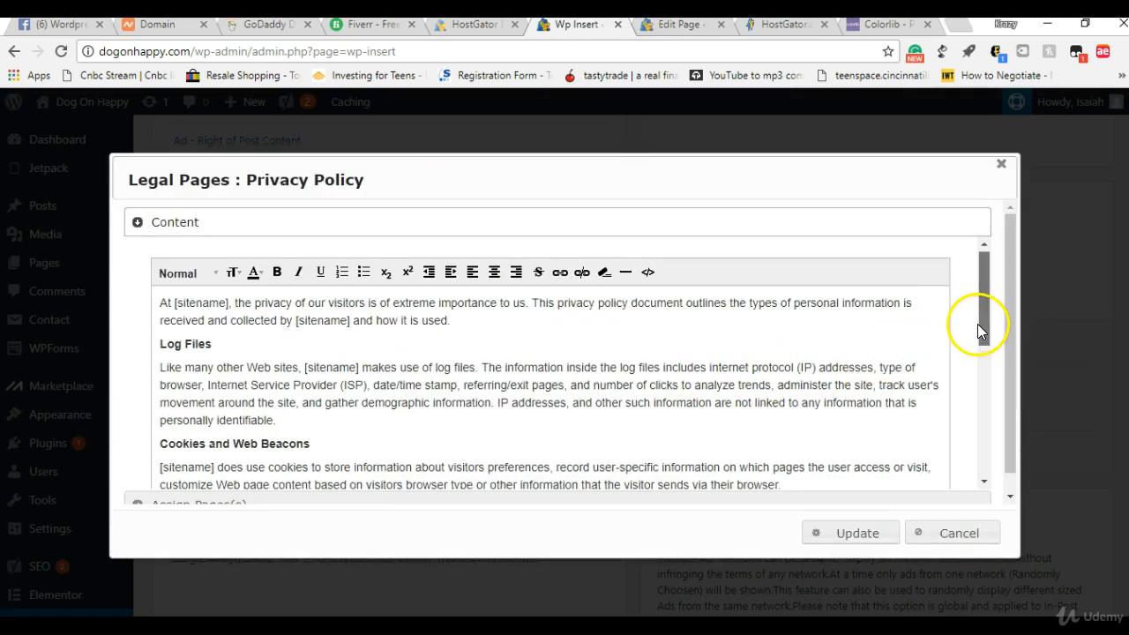
left_click_drag(961, 449, 955, 495)
left_click(934, 497)
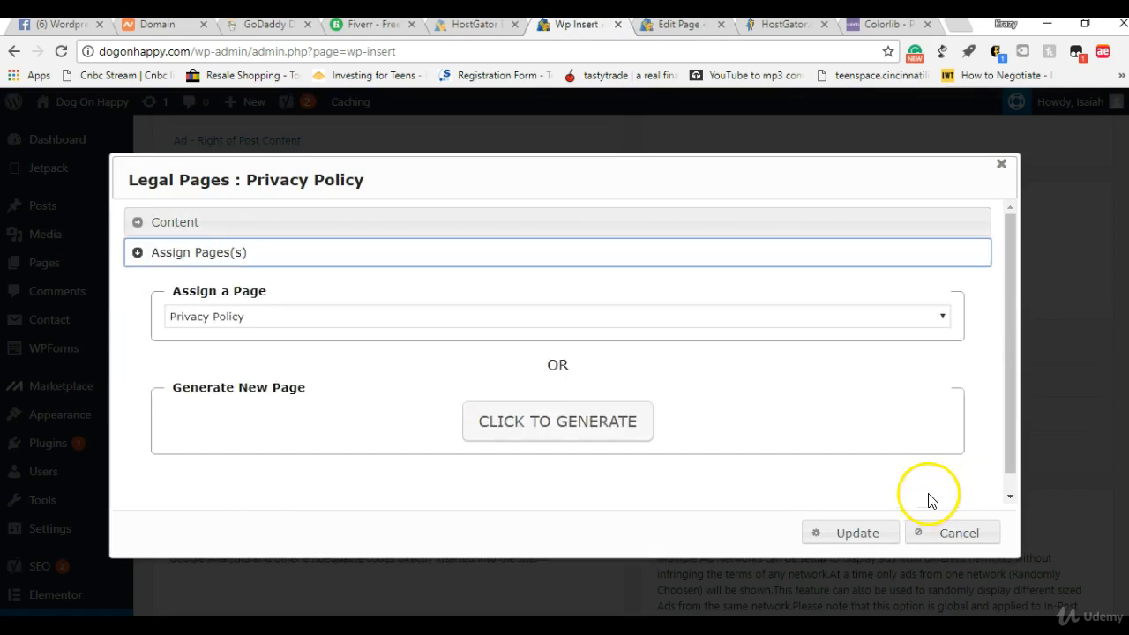
left_click(506, 323)
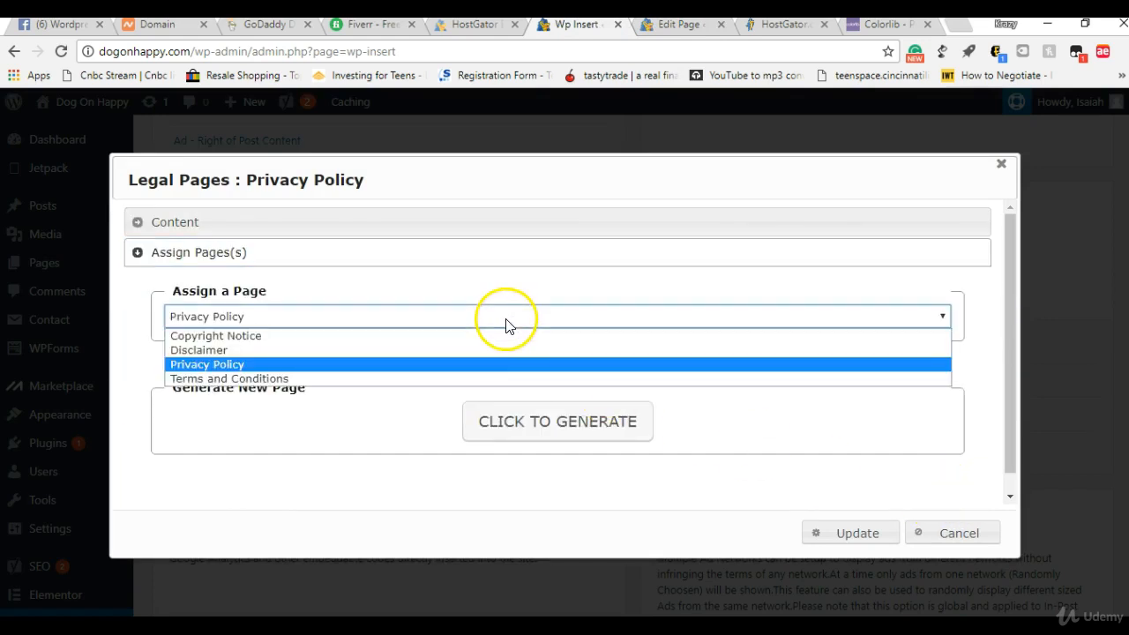
left_click(506, 364)
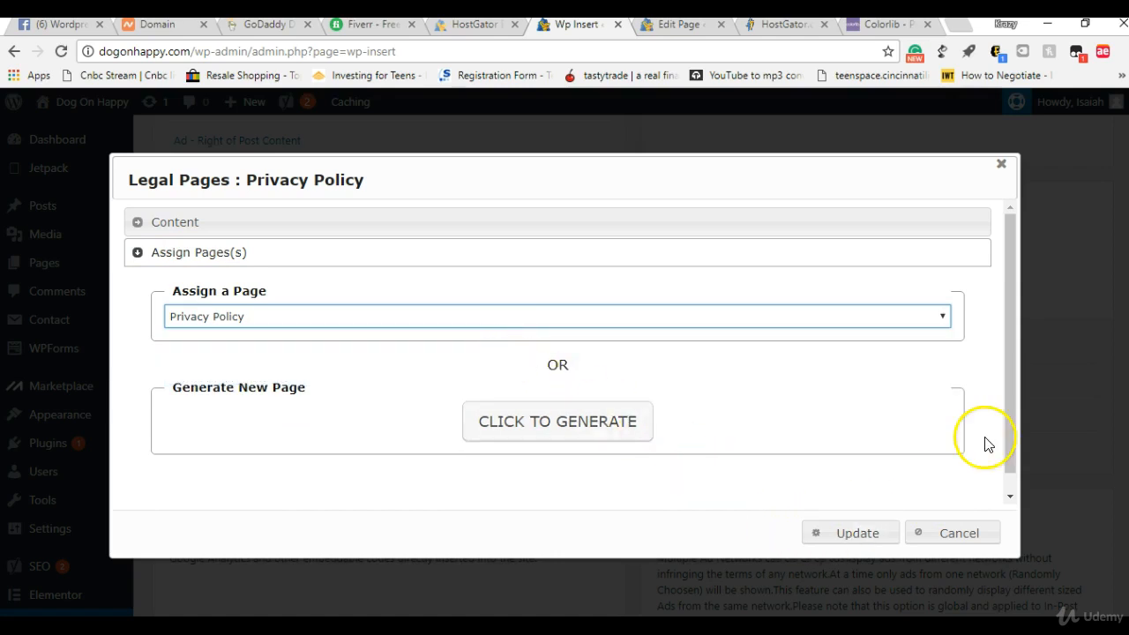
left_click_drag(1007, 425, 1010, 485)
scroll(1010, 396, "up", 1)
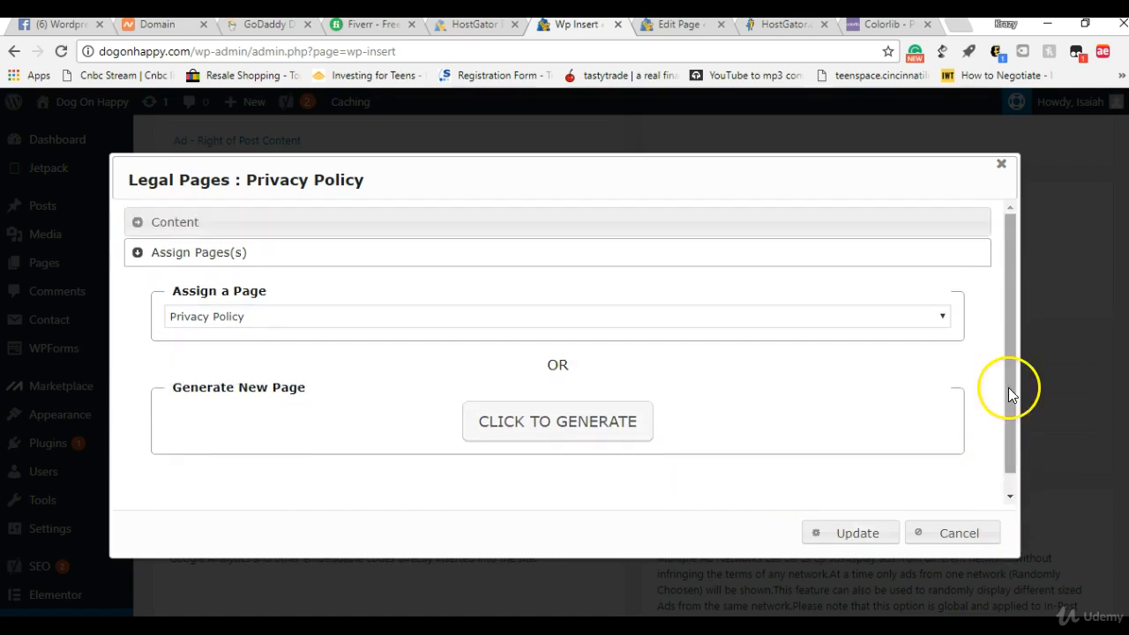
left_click(857, 533)
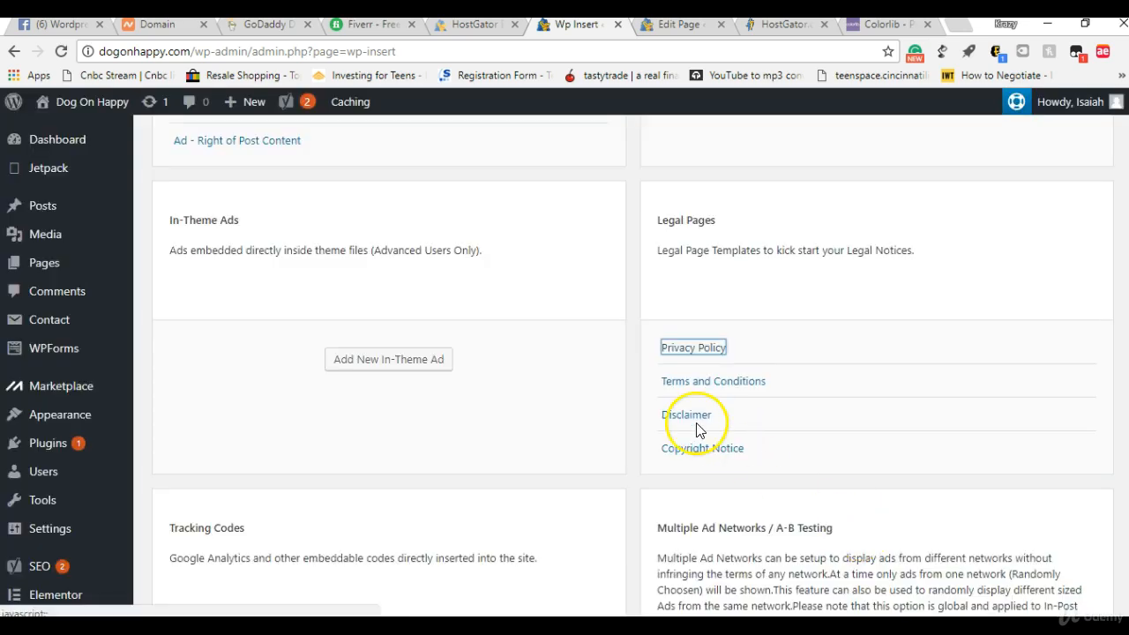
Step: Copy the entire text of Wp-Insert's Privacy Policy legal template
left_click(687, 353)
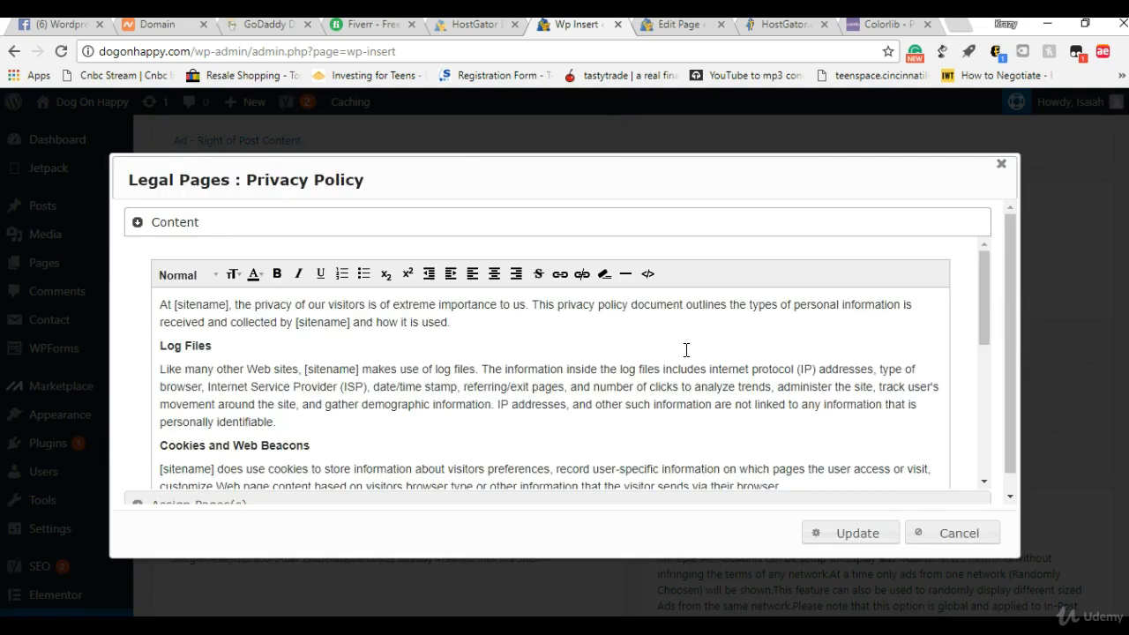
left_click_drag(154, 306, 574, 461)
right_click(523, 353)
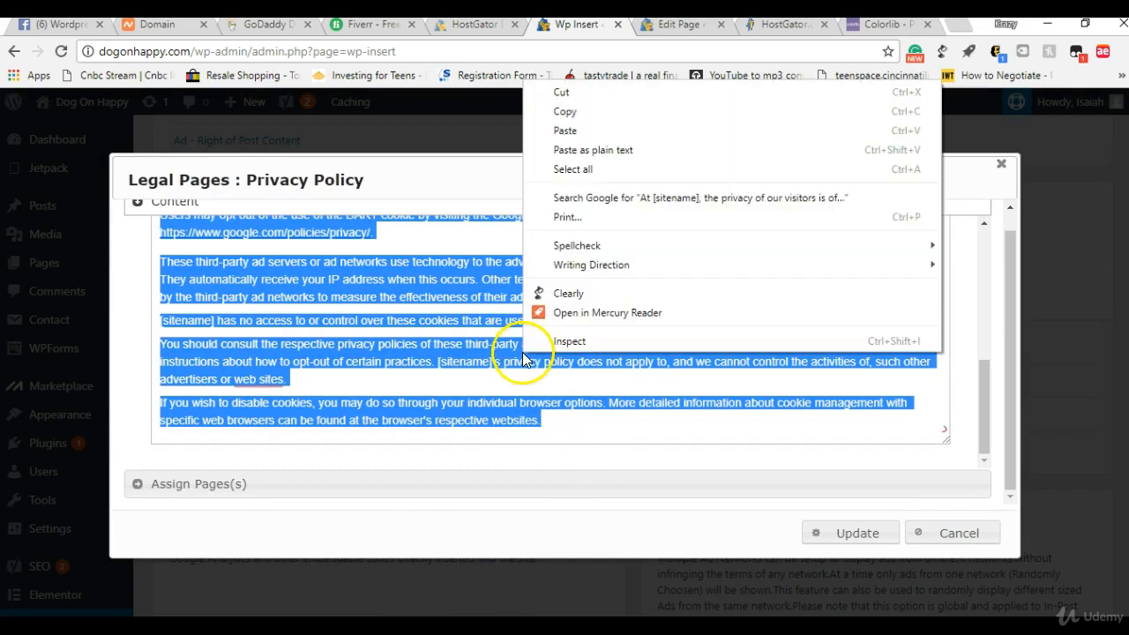
left_click(561, 111)
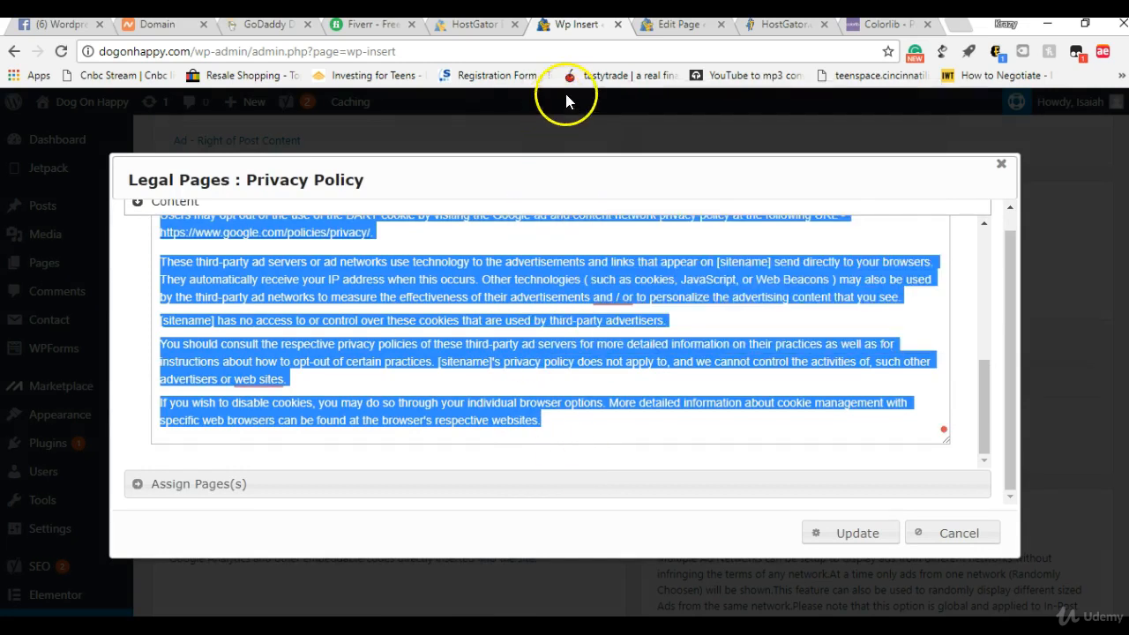
Step: Paste the copied policy text into the body of the Privacy Policy page
left_click(678, 25)
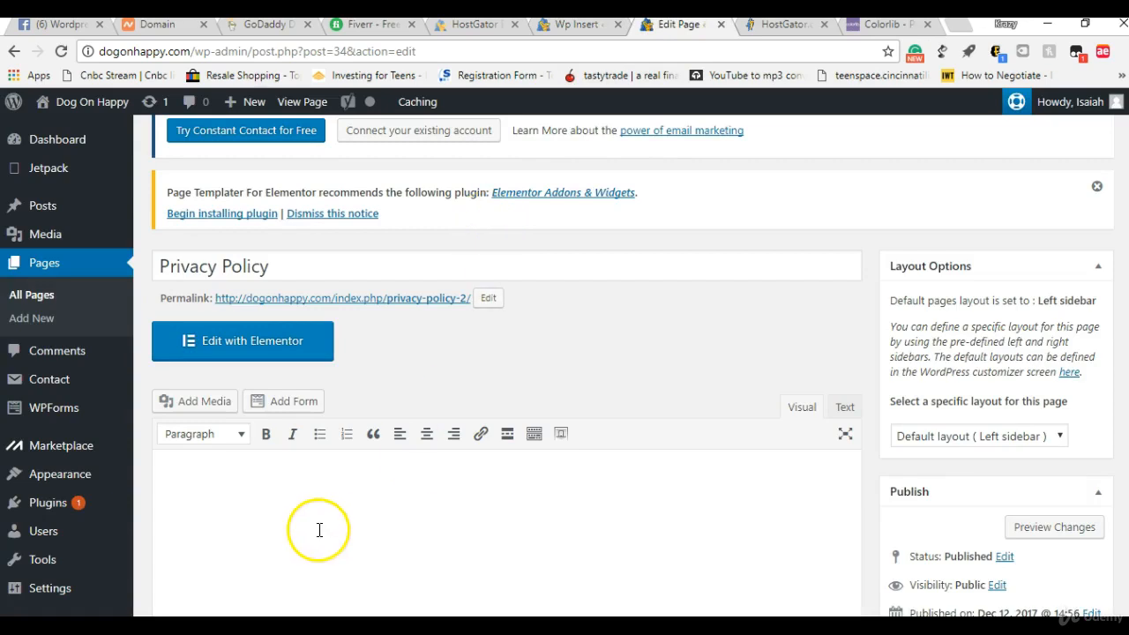
left_click(273, 504)
right_click(272, 505)
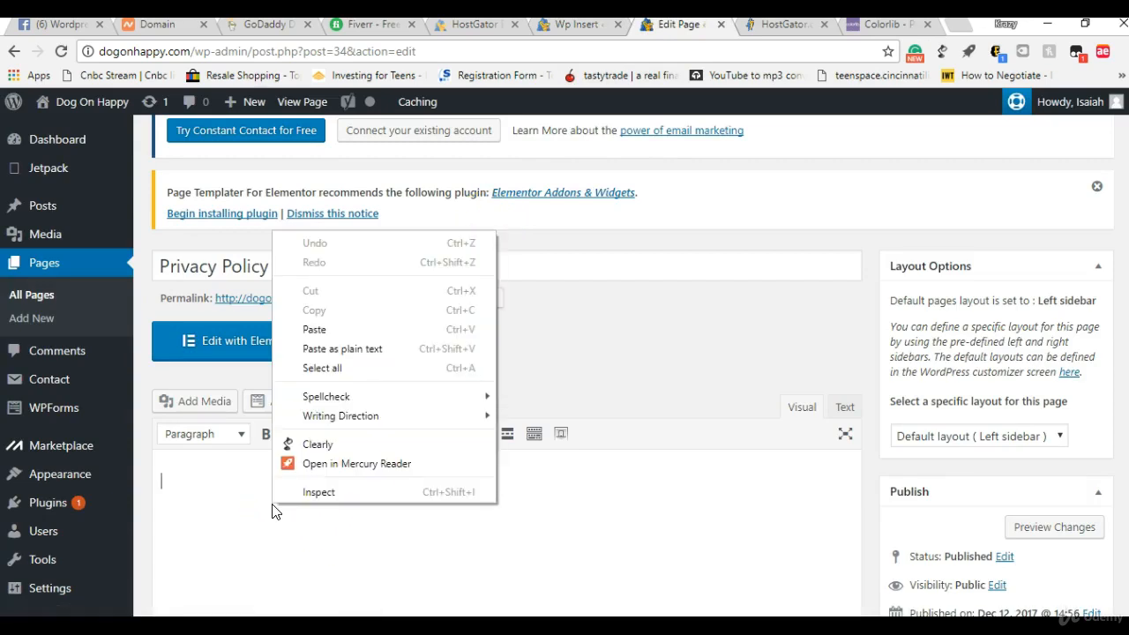
left_click(313, 329)
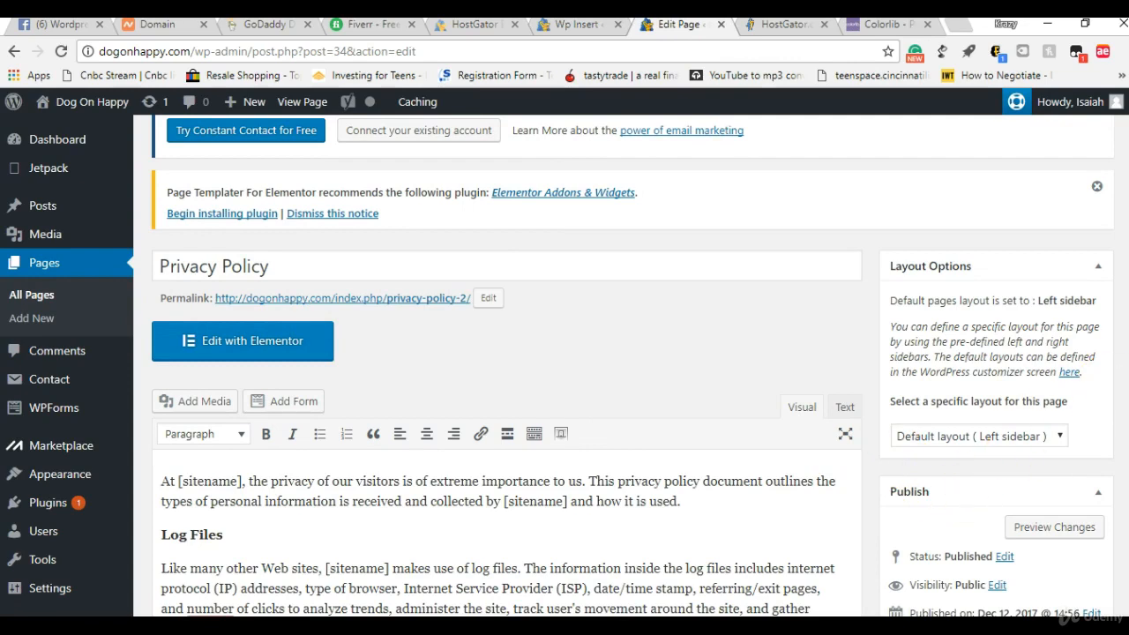
Step: Update the Privacy Policy page and preview its changes on the site
scroll(564, 365, "down", 2)
left_click(1087, 503)
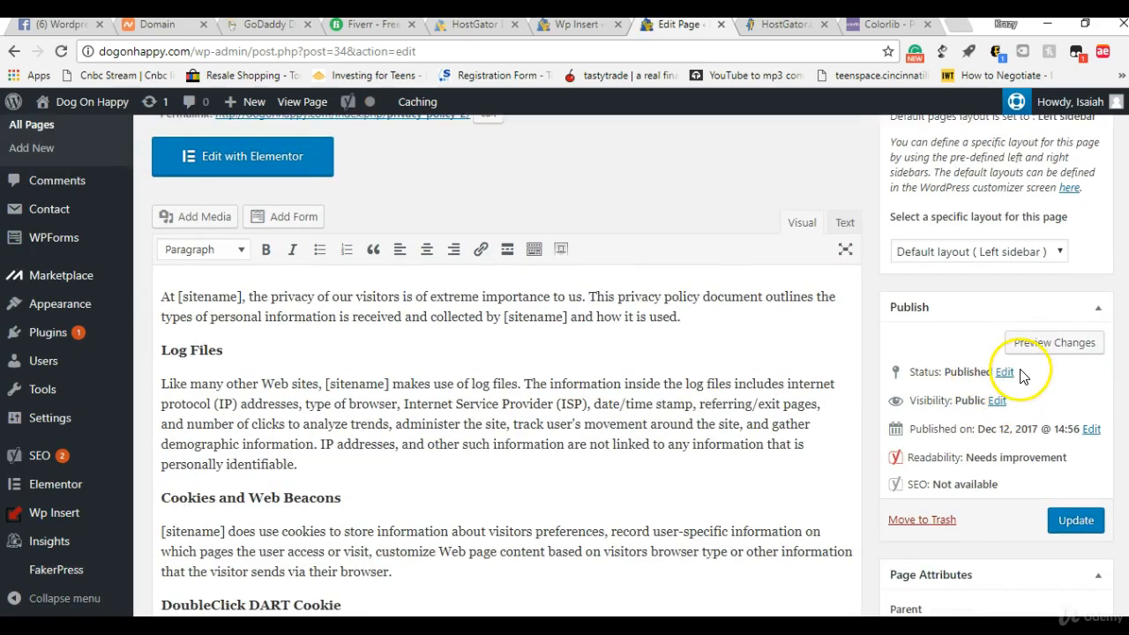
left_click(1030, 349)
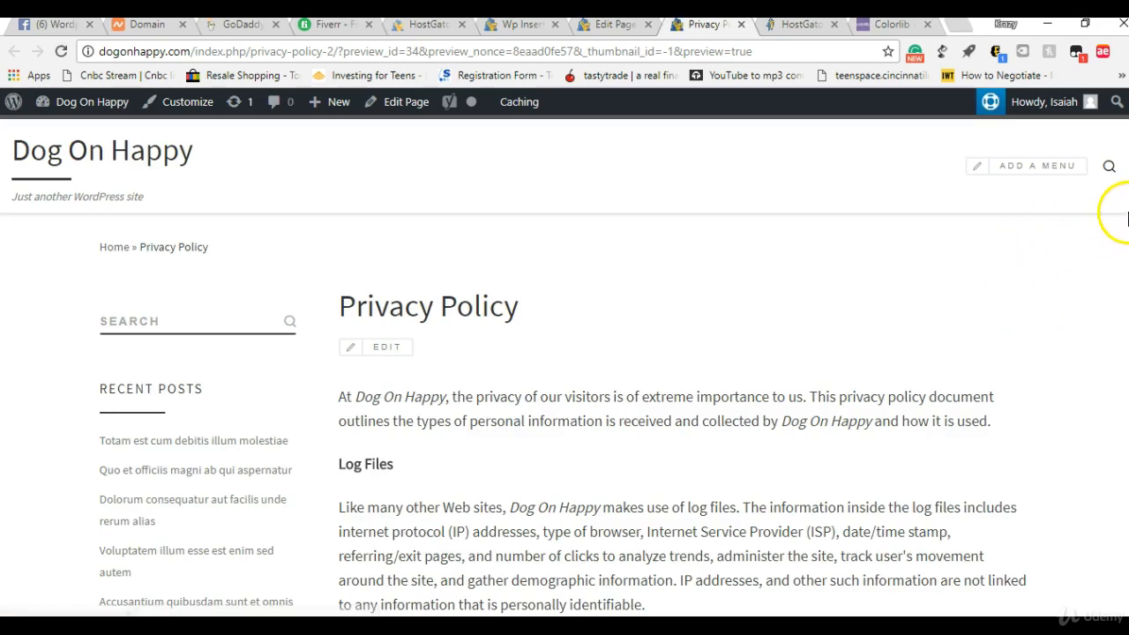
Step: Review the previewed Privacy Policy page, dismissing the Customizr welcome notice and checking how the site name is filled into the text
scroll(1111, 335, "down", 4)
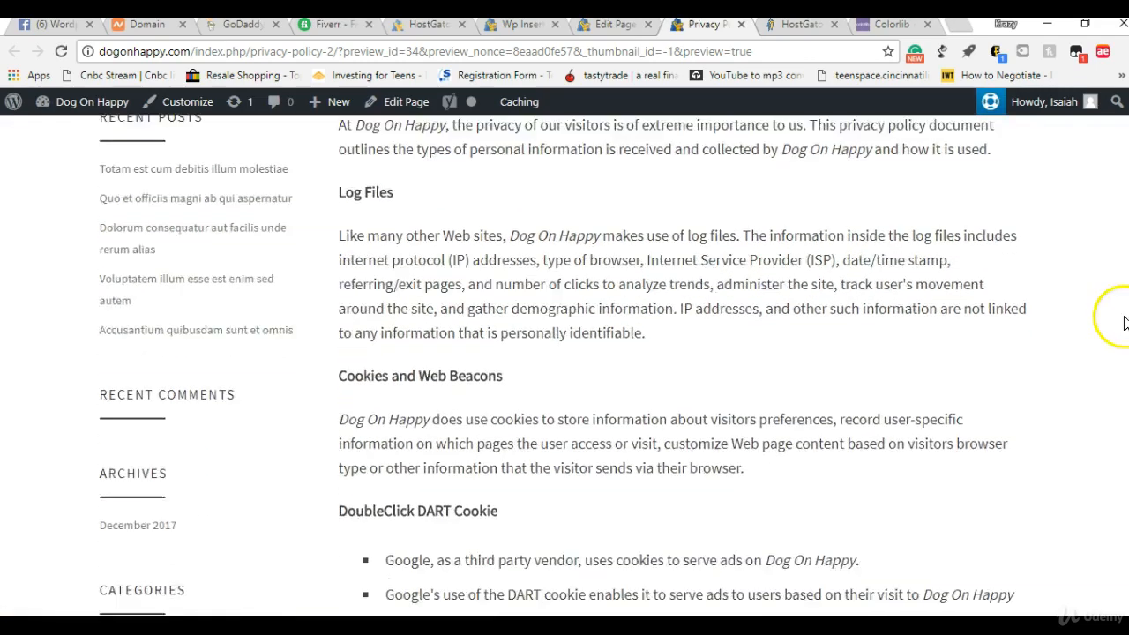
scroll(564, 352, "up", 4)
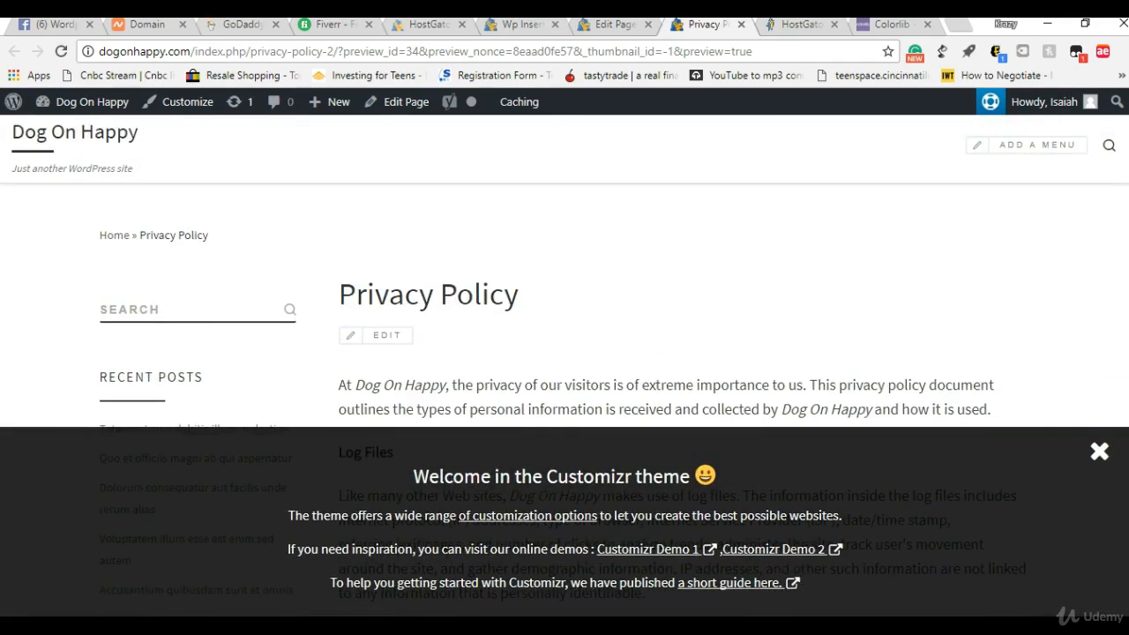
scroll(1115, 374, "down", 5)
left_click(1099, 451)
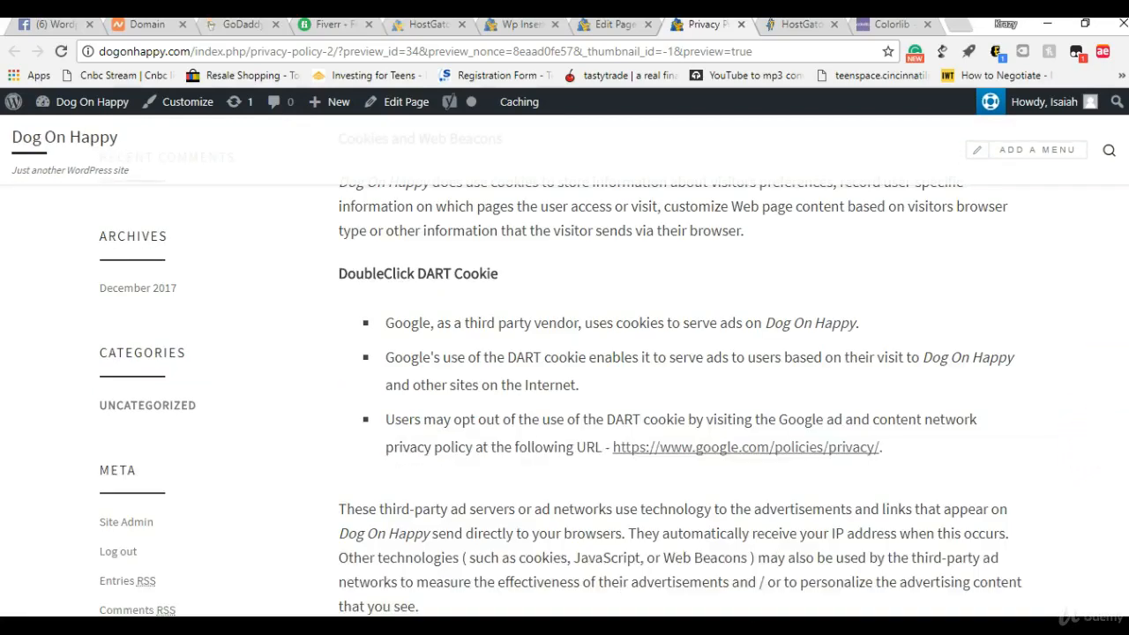
scroll(565, 371, "up", 5)
scroll(1122, 441, "down", 7)
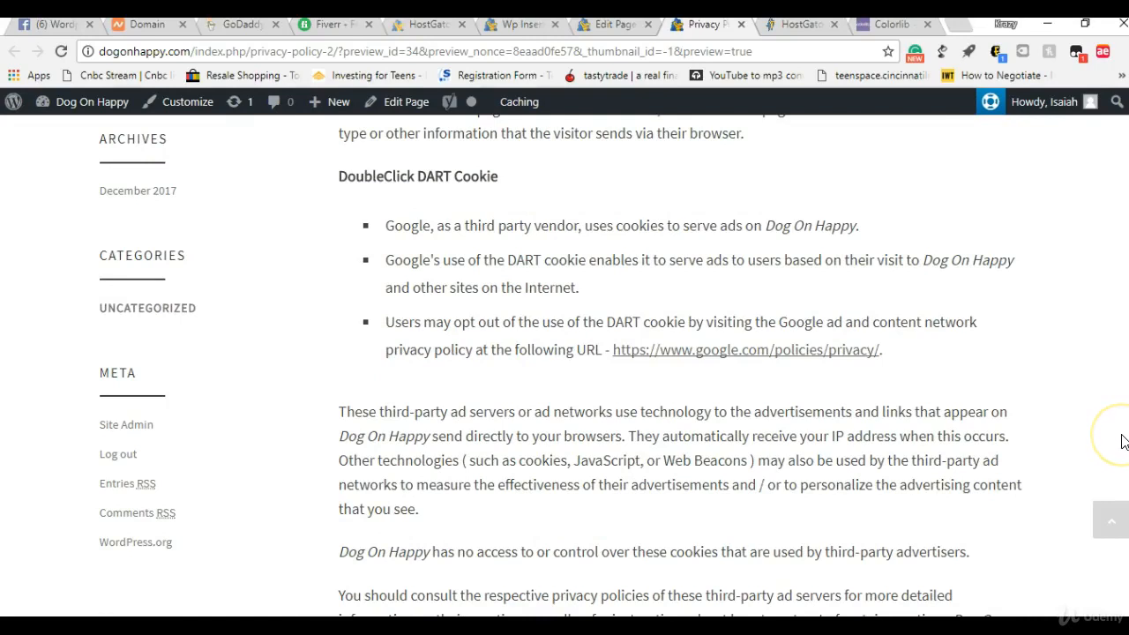
scroll(1115, 476, "down", 3)
left_click(1110, 519)
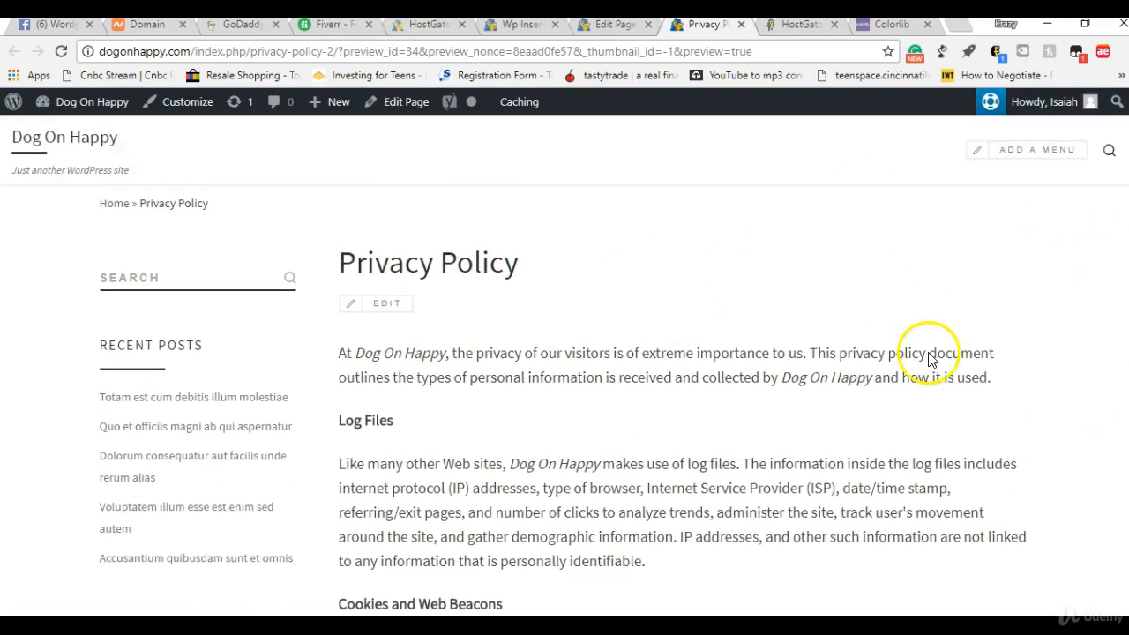
left_click_drag(352, 353, 448, 352)
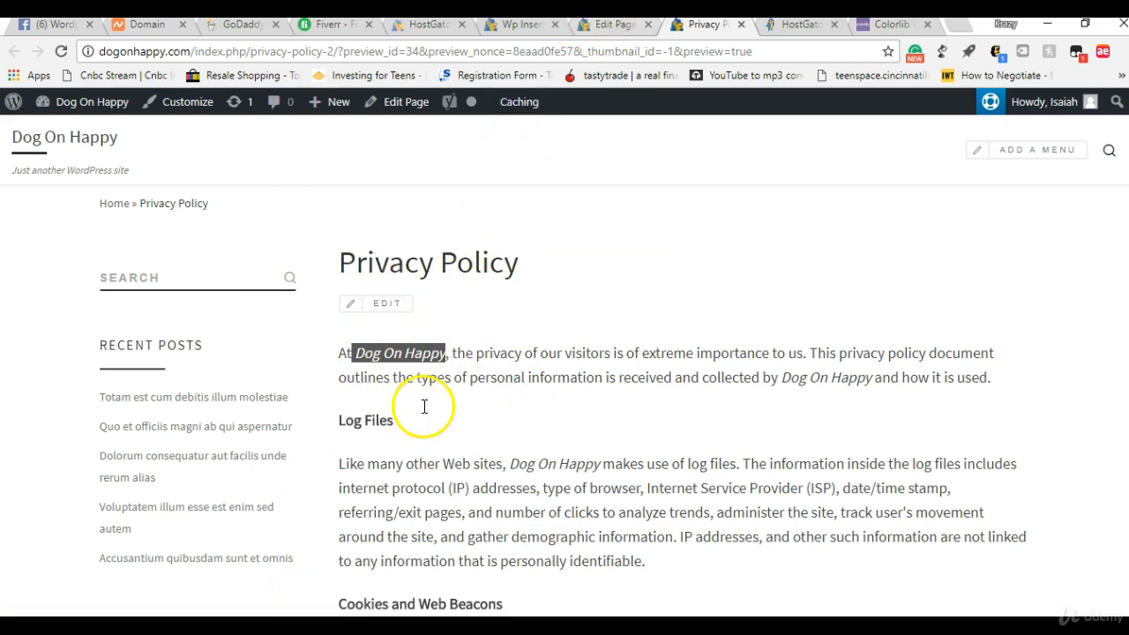
Step: Set the Privacy Policy page's layout to "No sidebars : full width layout" and update the page
left_click(611, 27)
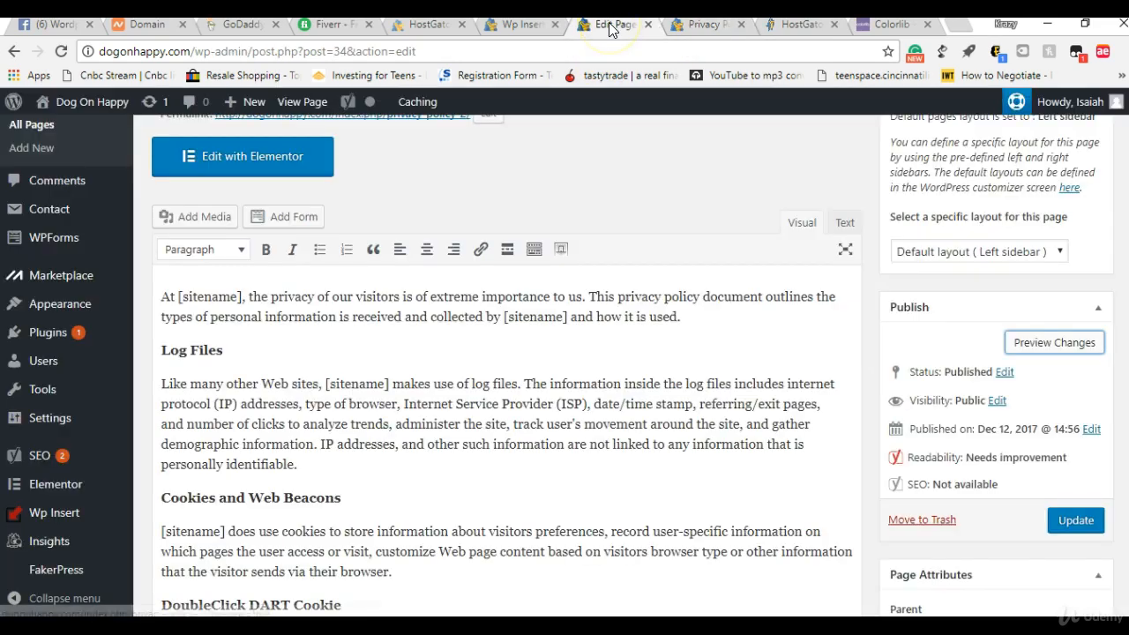
left_click(947, 256)
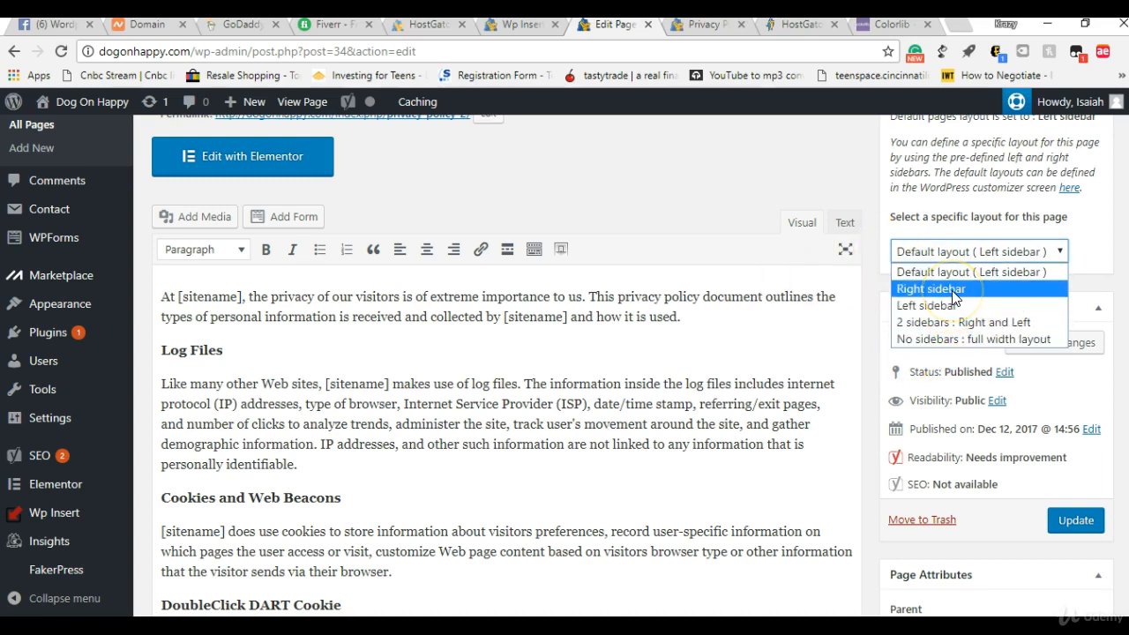
left_click(954, 338)
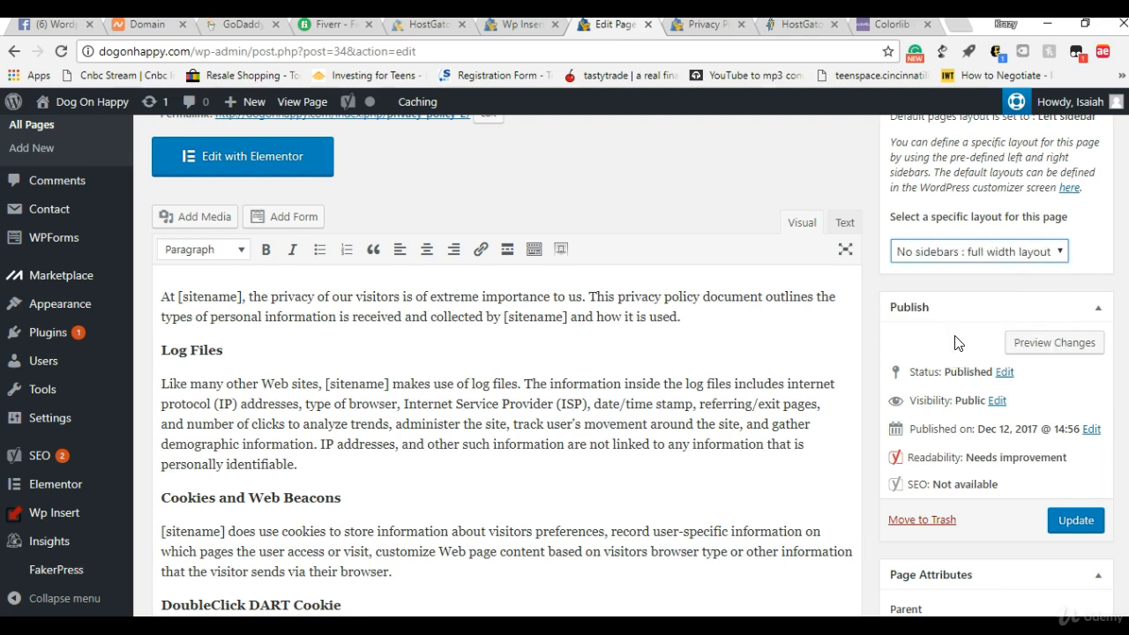
left_click(1064, 517)
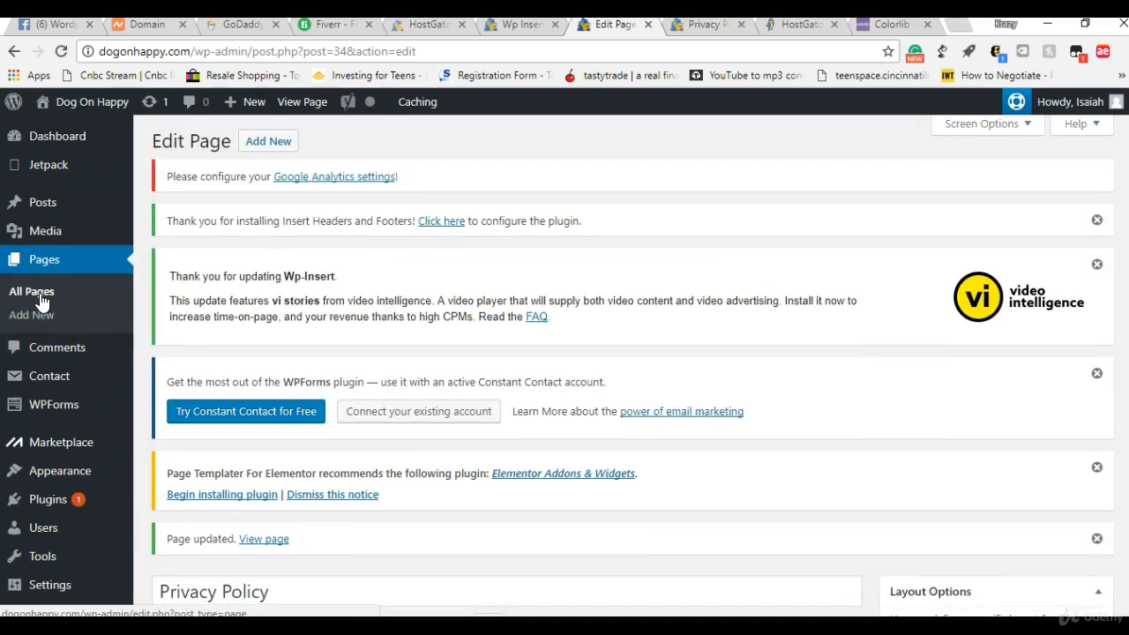
Step: Load the list of all pages, and copy the entire text of Wp-Insert's Terms and Conditions legal template
left_click(42, 300)
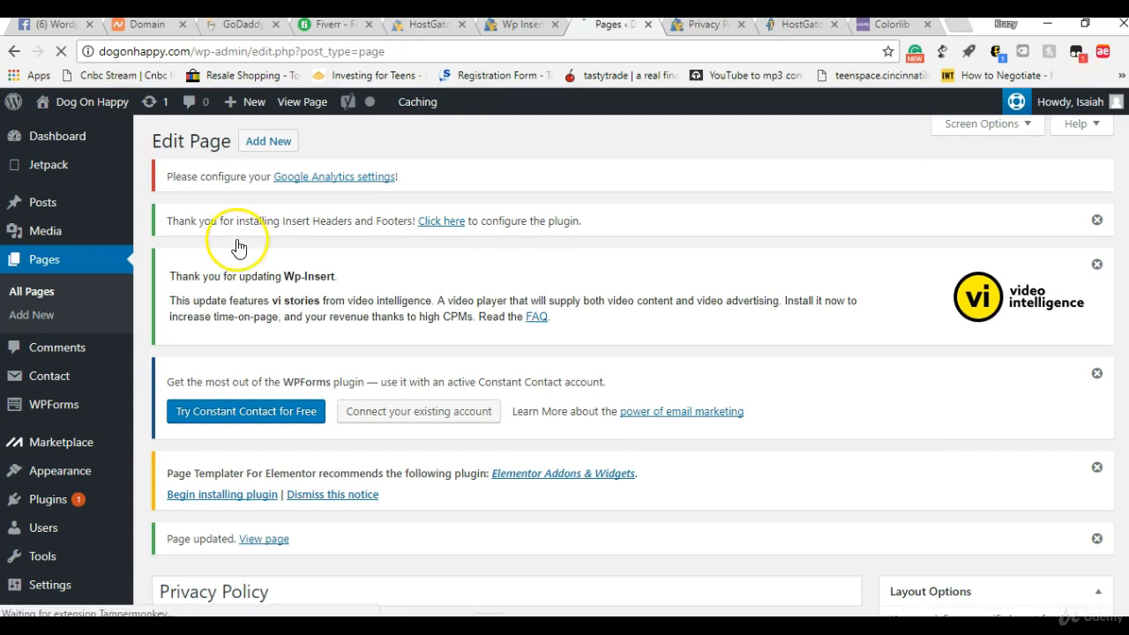
left_click(512, 24)
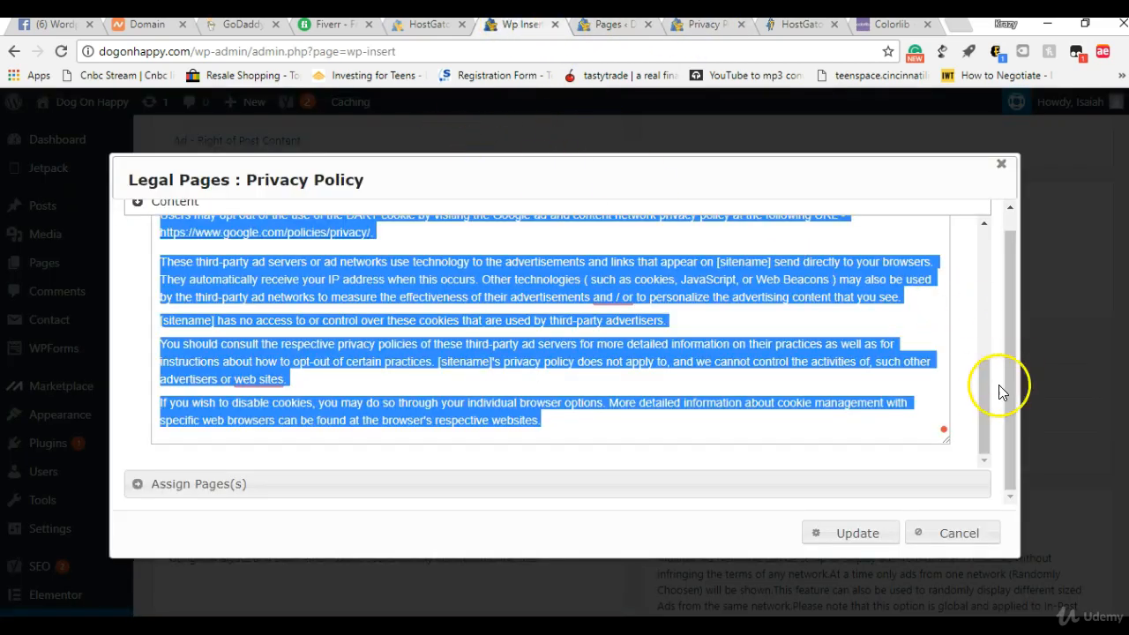
left_click(1001, 164)
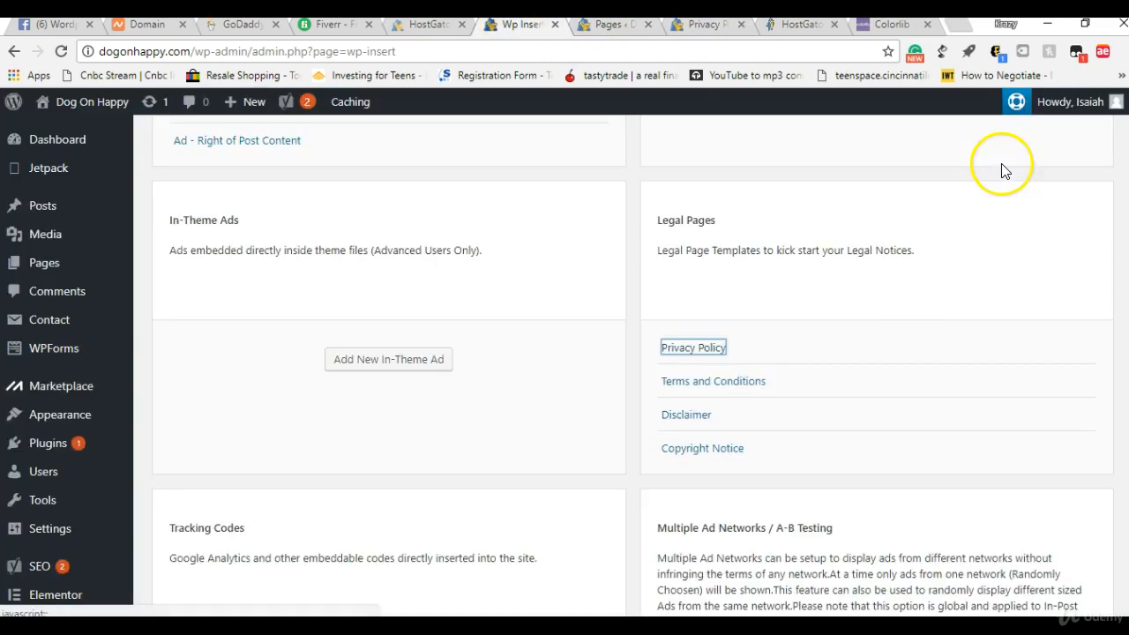
left_click(715, 384)
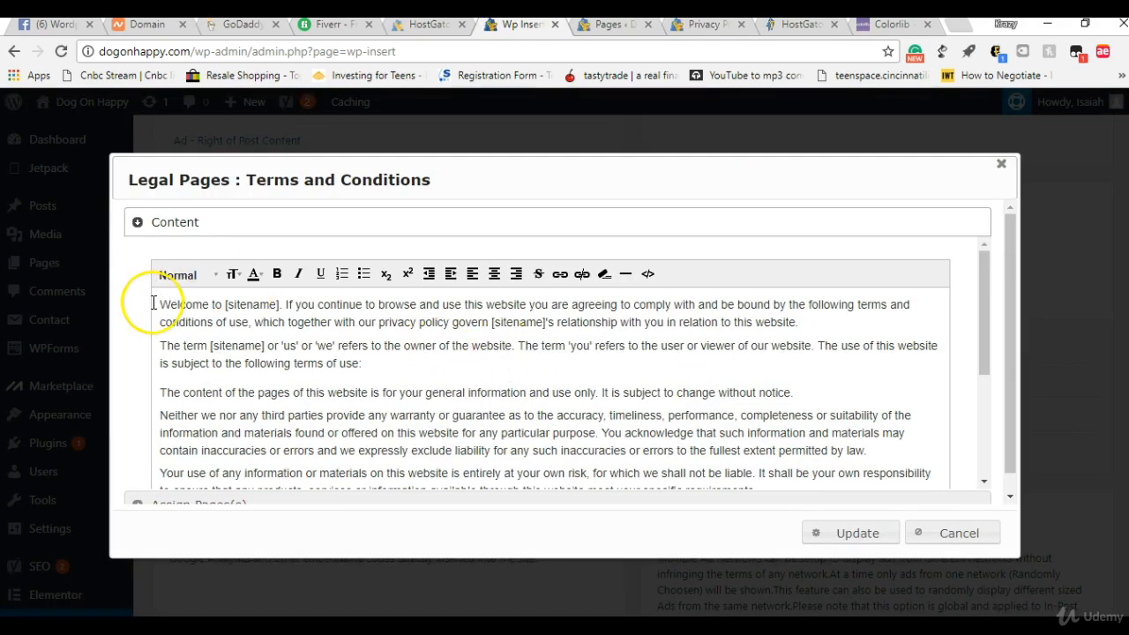
triple_click(155, 304)
left_click_drag(155, 303, 788, 416)
right_click(714, 381)
key("Escape")
right_click(719, 389)
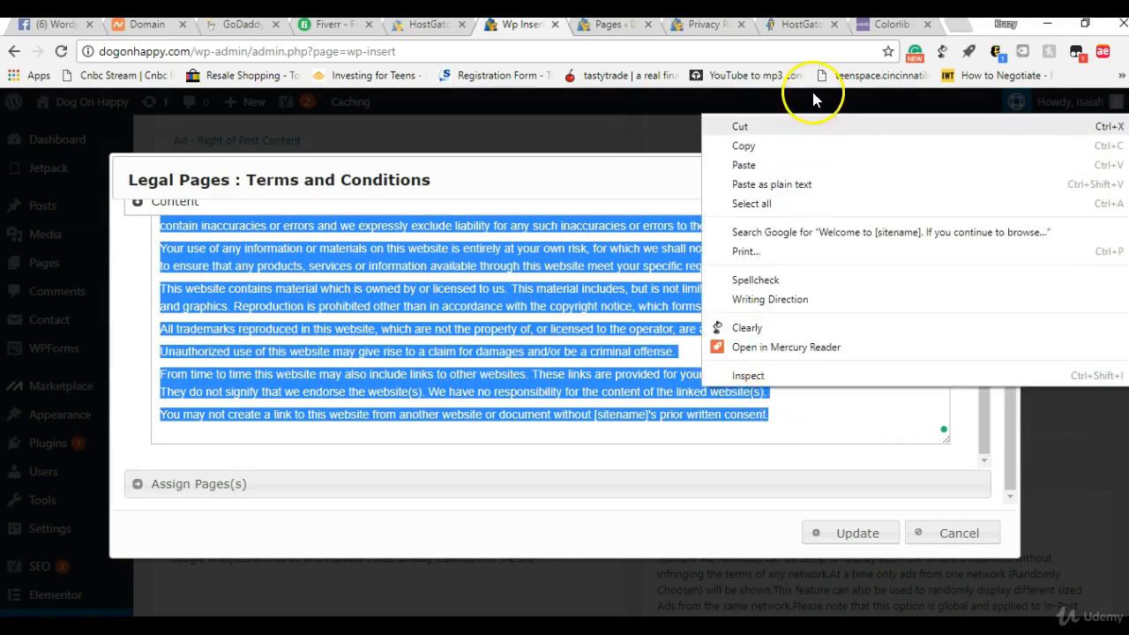
left_click(813, 143)
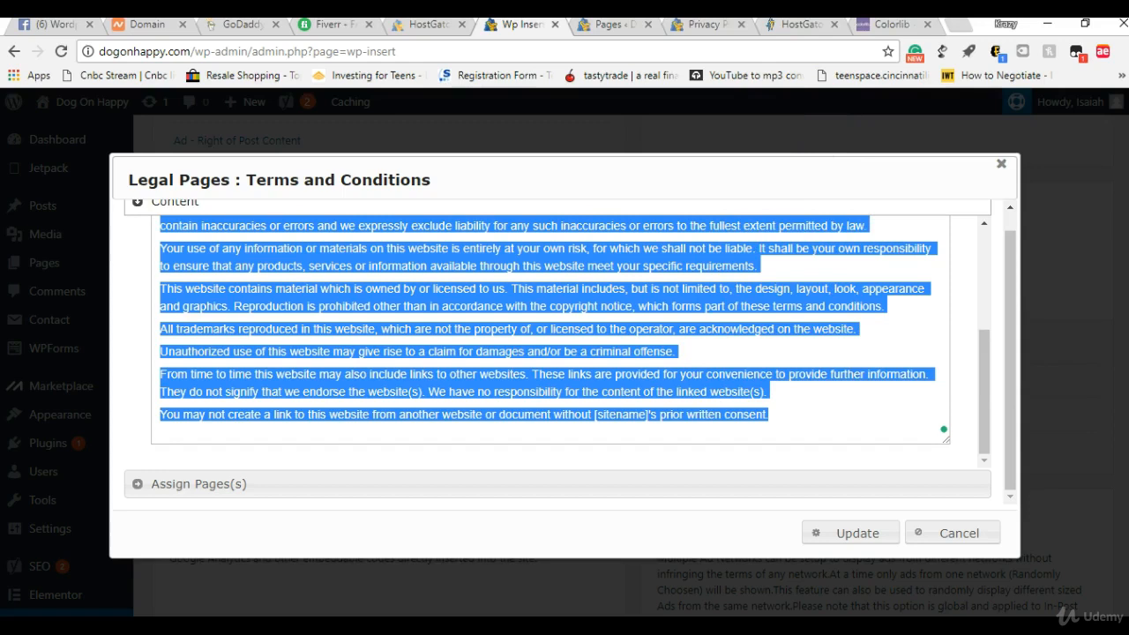
Step: Open the Terms and Conditions page for editing and paste the copied terms text into its body
left_click(607, 24)
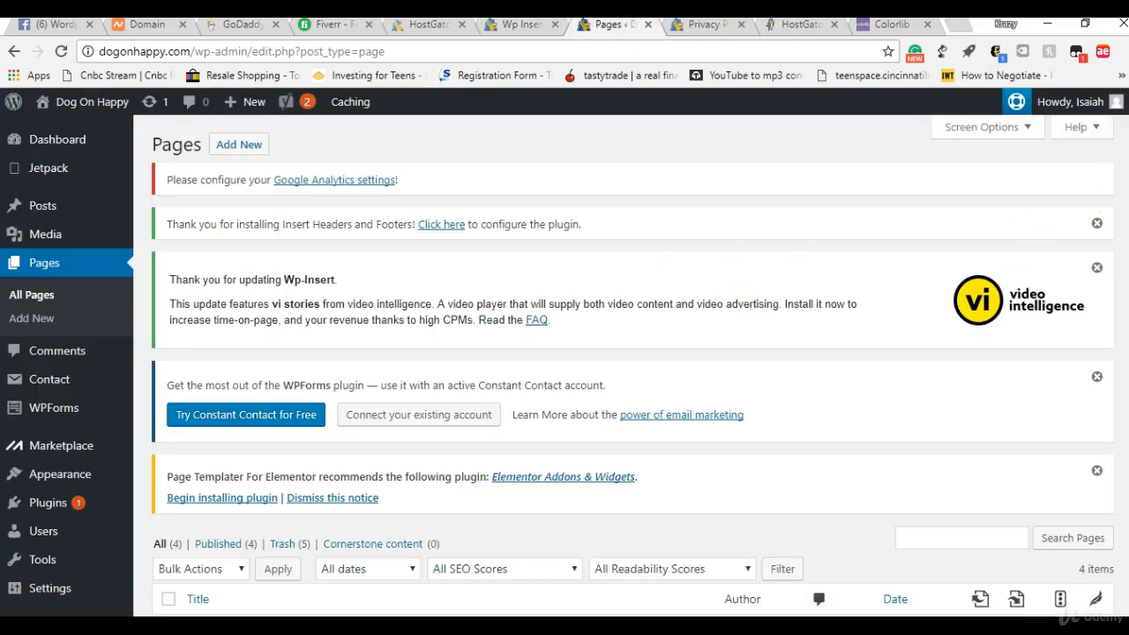
scroll(1109, 365, "down", 5)
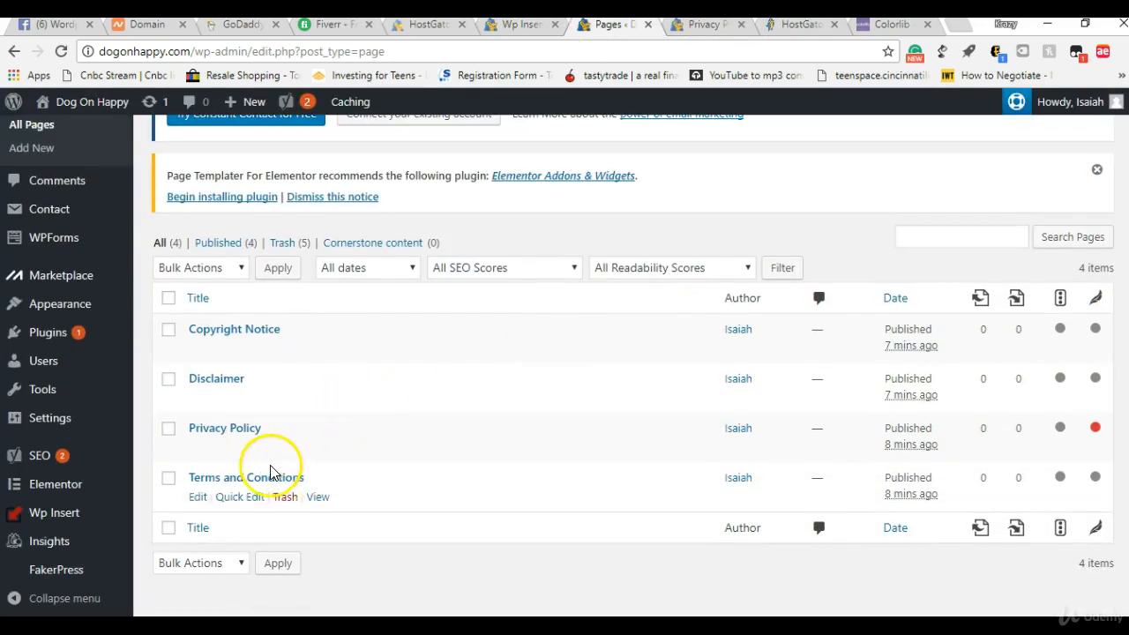
left_click(200, 497)
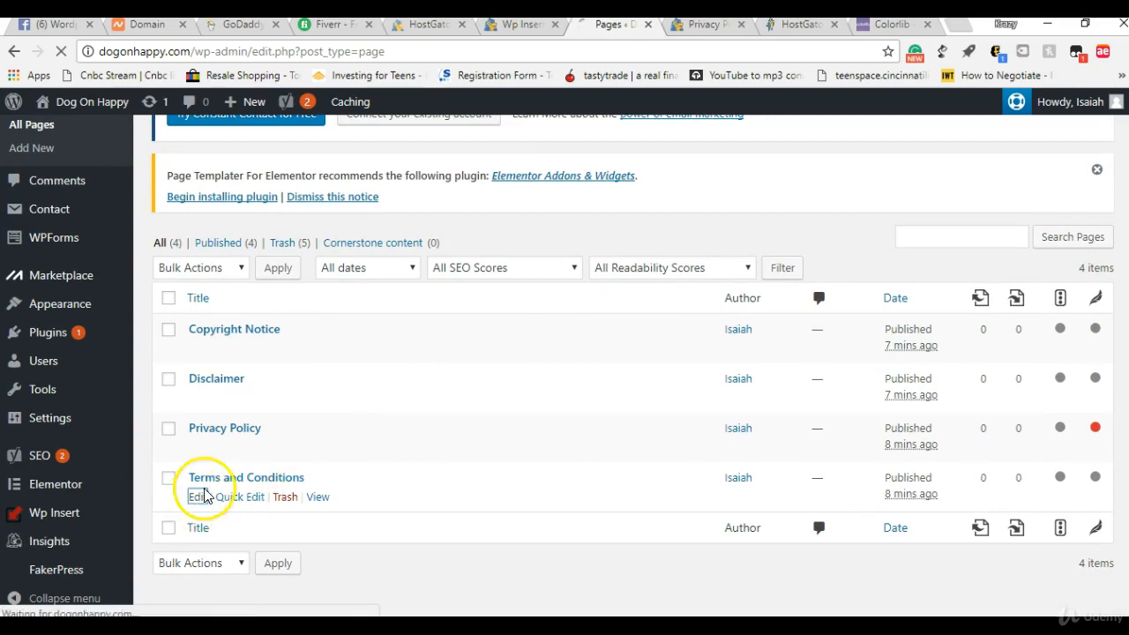
left_click(528, 26)
left_click(616, 33)
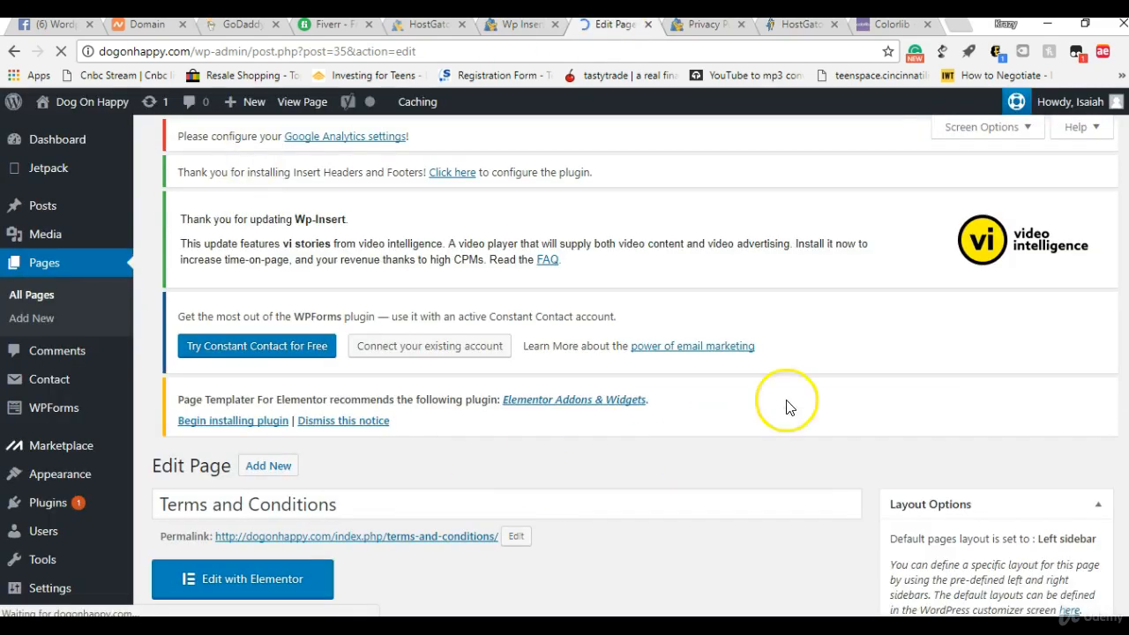
scroll(564, 362, "down", 4)
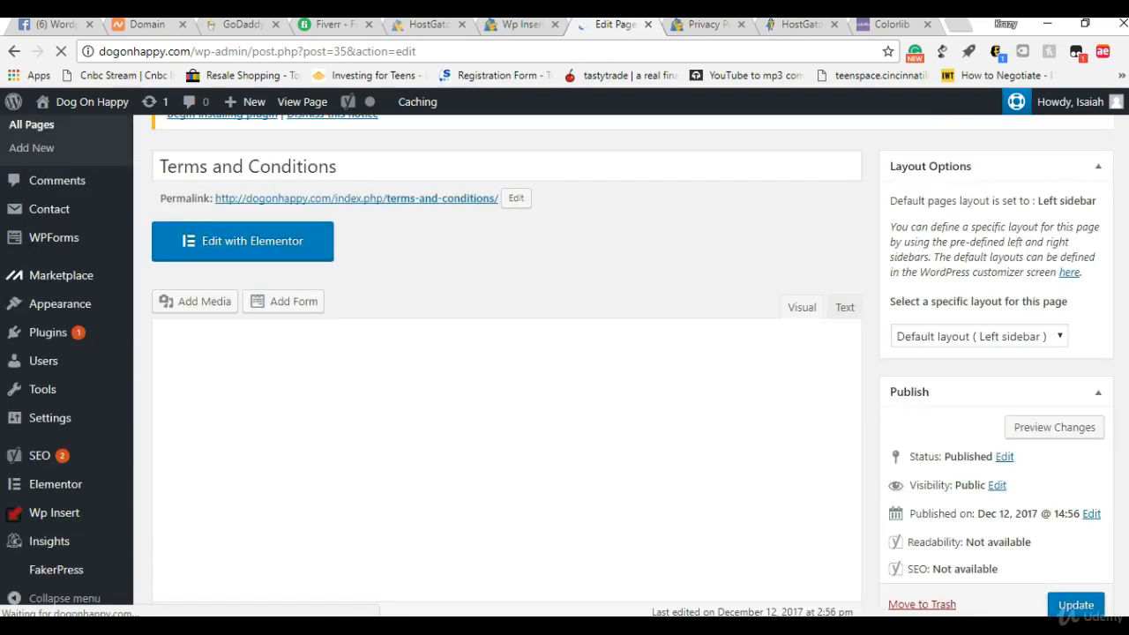
scroll(699, 351, "down", 3)
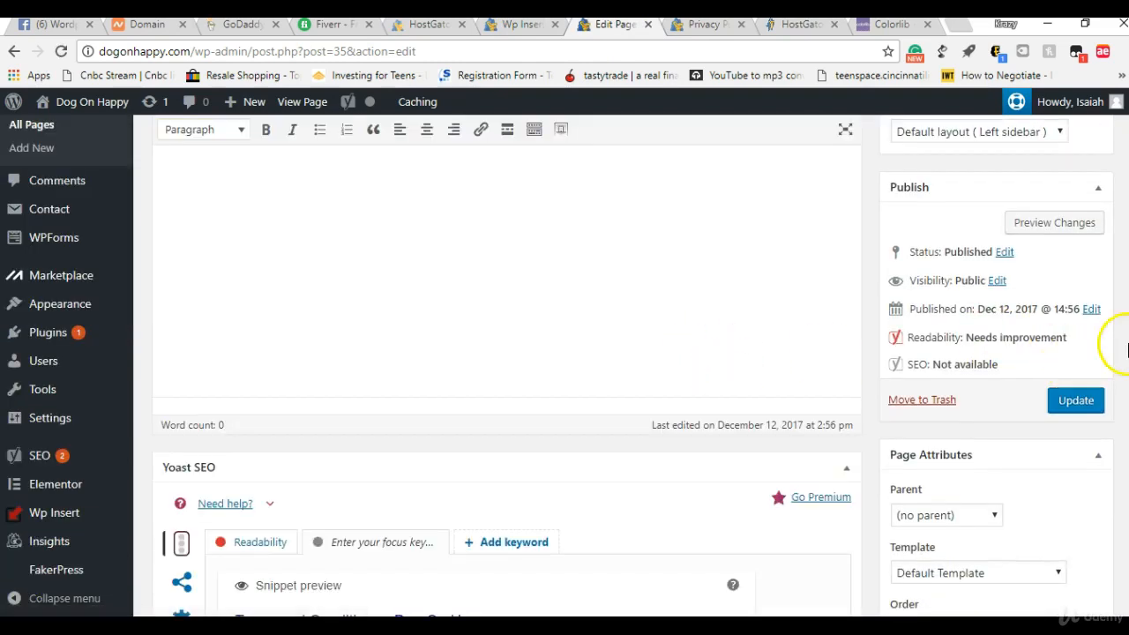
scroll(1126, 345, "up", 1)
scroll(507, 353, "up", 1)
left_click(252, 309)
right_click(216, 344)
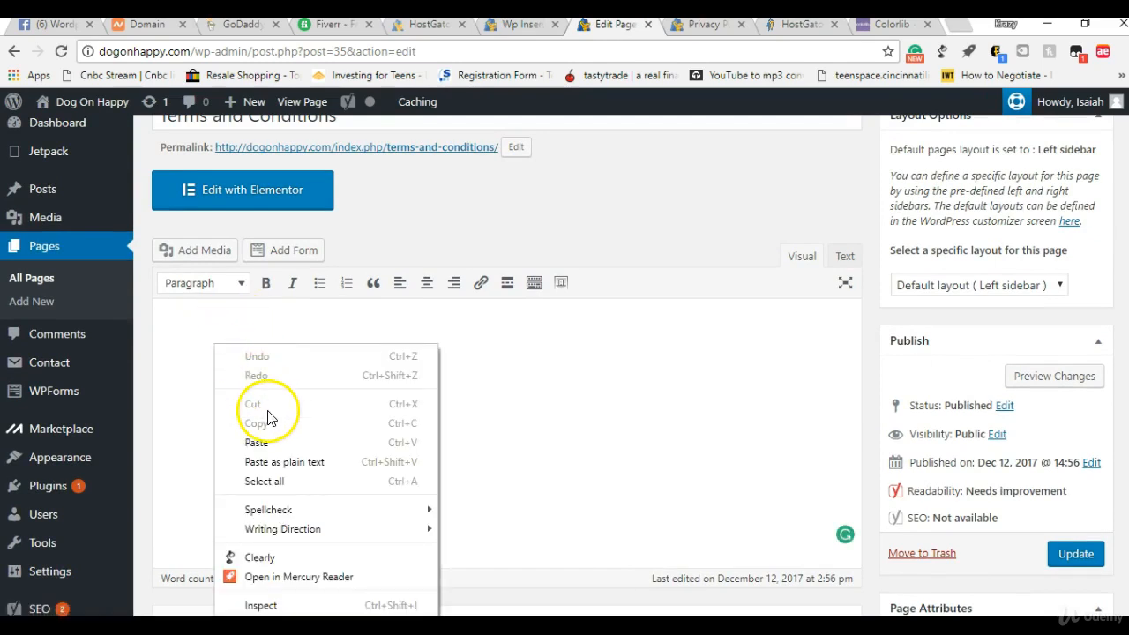
left_click(282, 445)
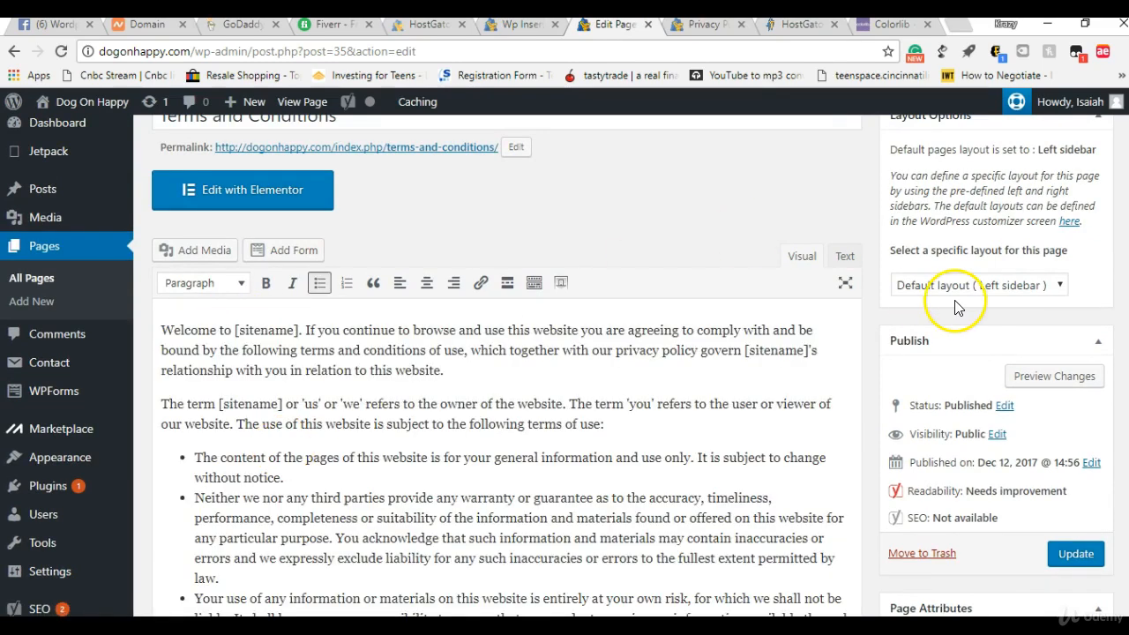
Step: Set the Terms and Conditions page's layout to "No sidebars : full width layout" and update the page
left_click(971, 295)
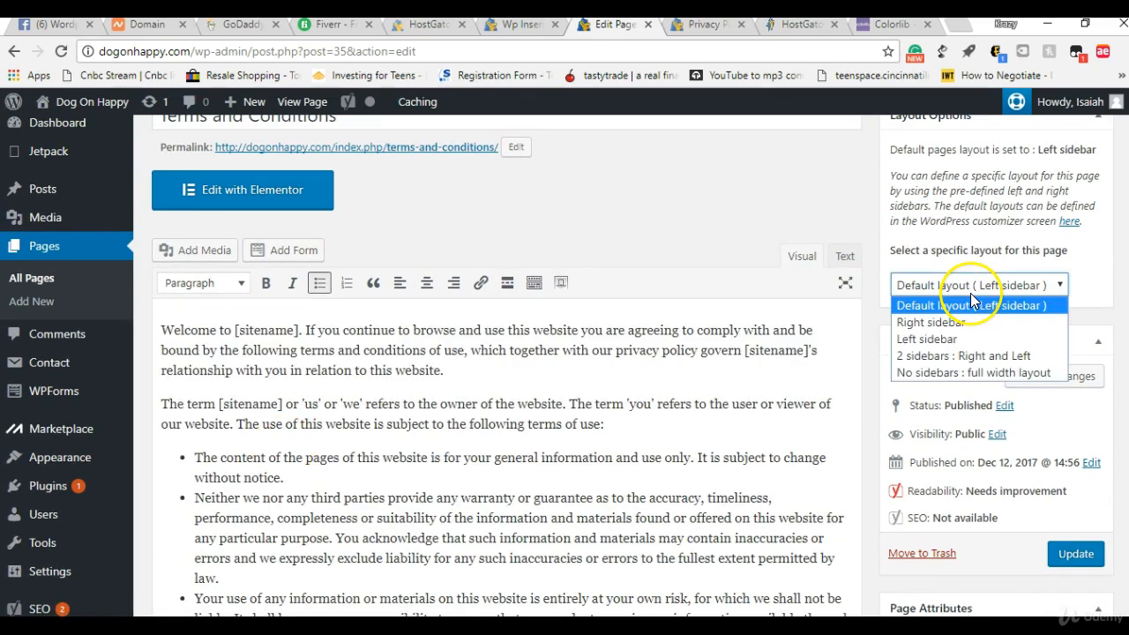
left_click(971, 373)
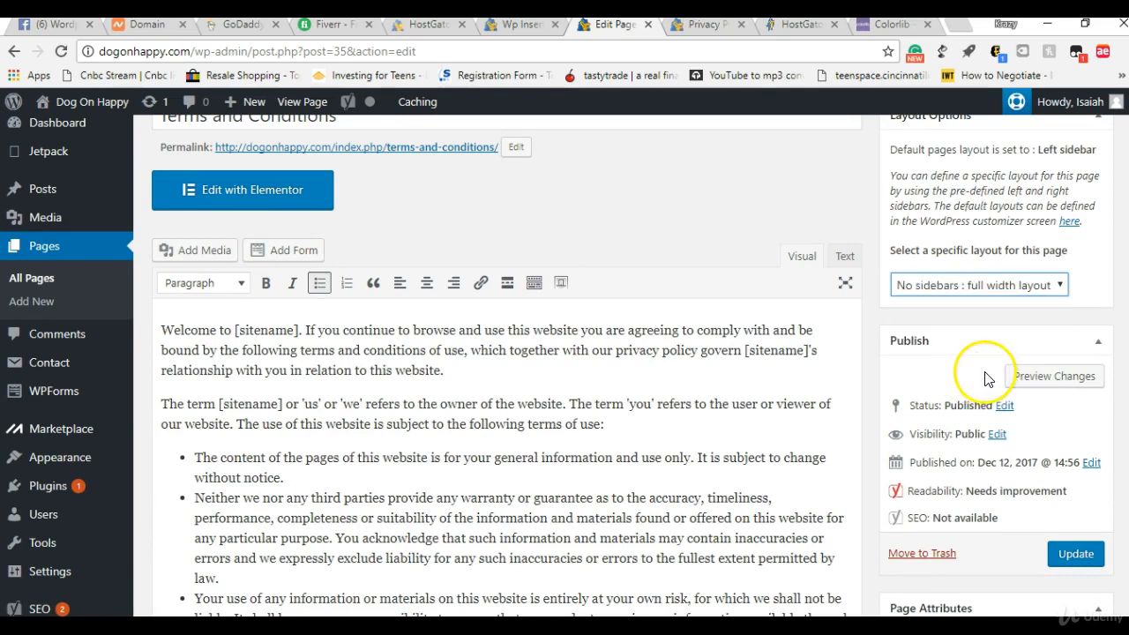
left_click(1076, 556)
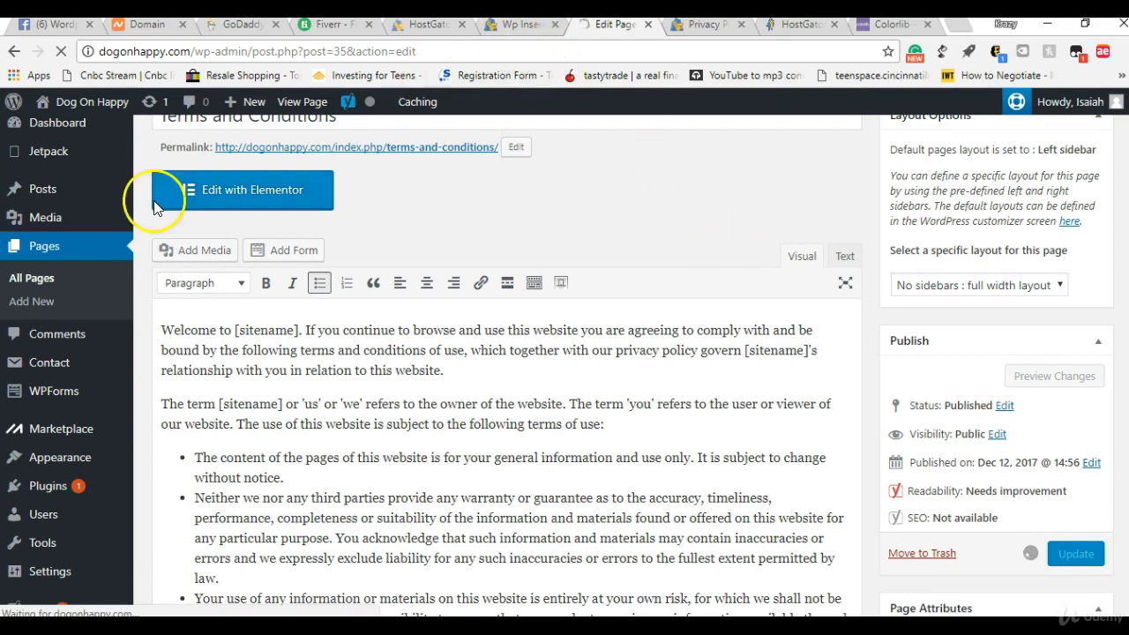
Step: Copy the entire text of Wp-Insert's Disclaimer legal template and return to the WordPress page editor
mouse_move(95, 238)
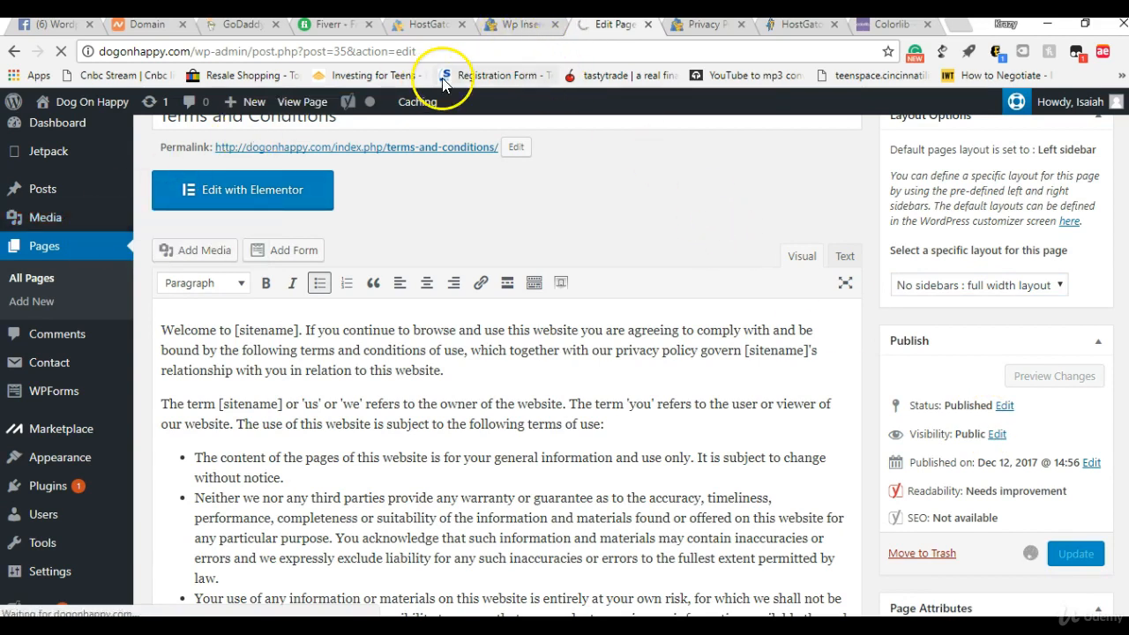
left_click(532, 28)
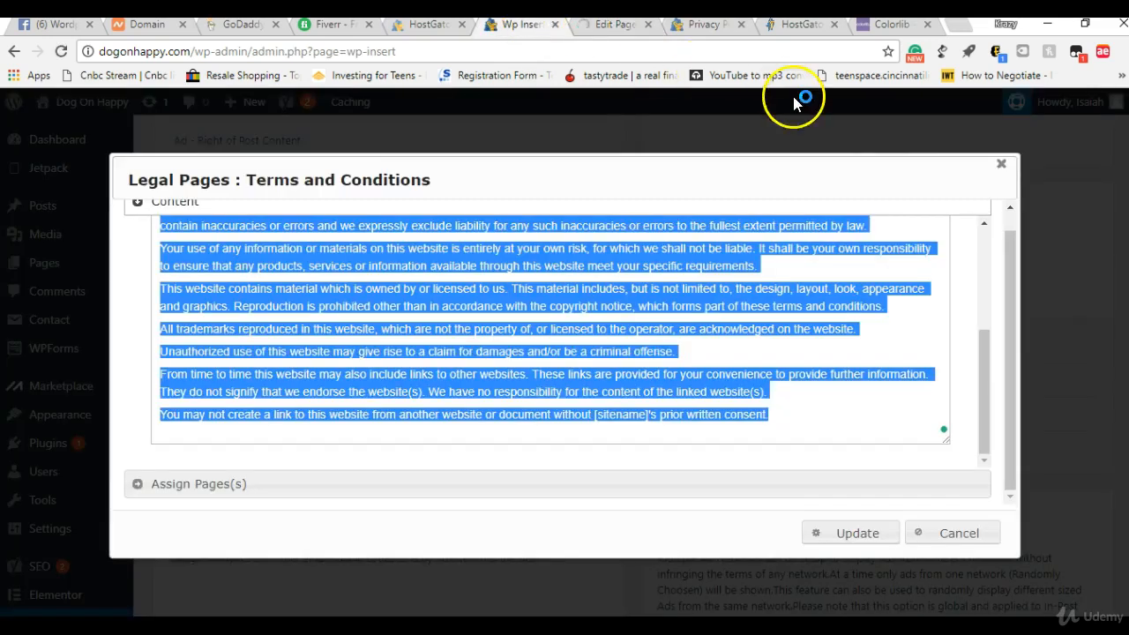
left_click(1002, 168)
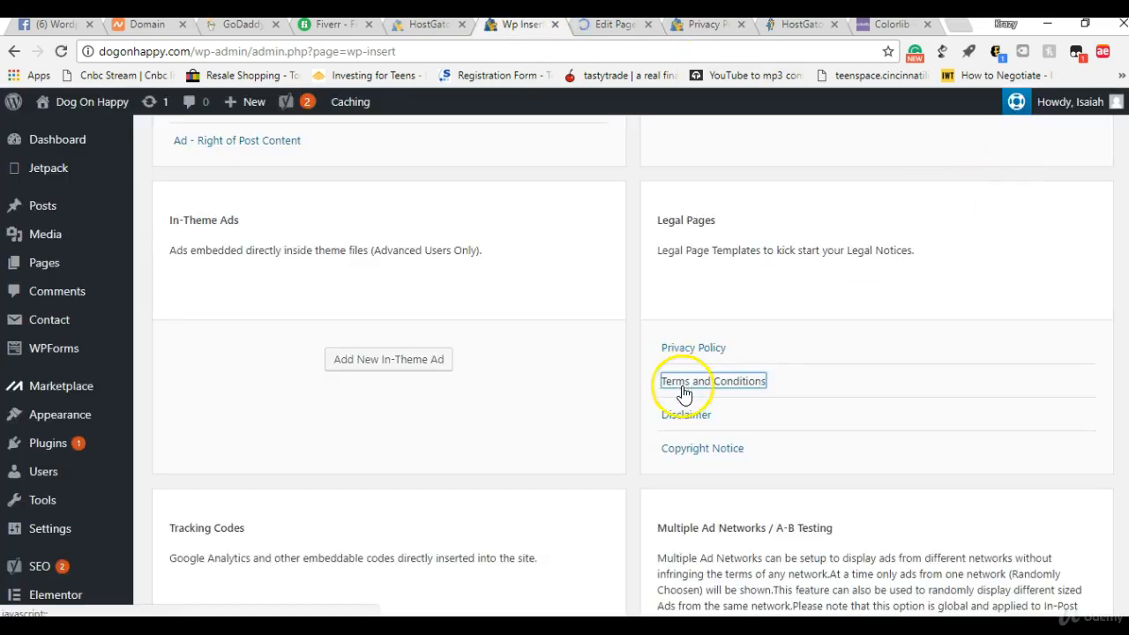
left_click(685, 415)
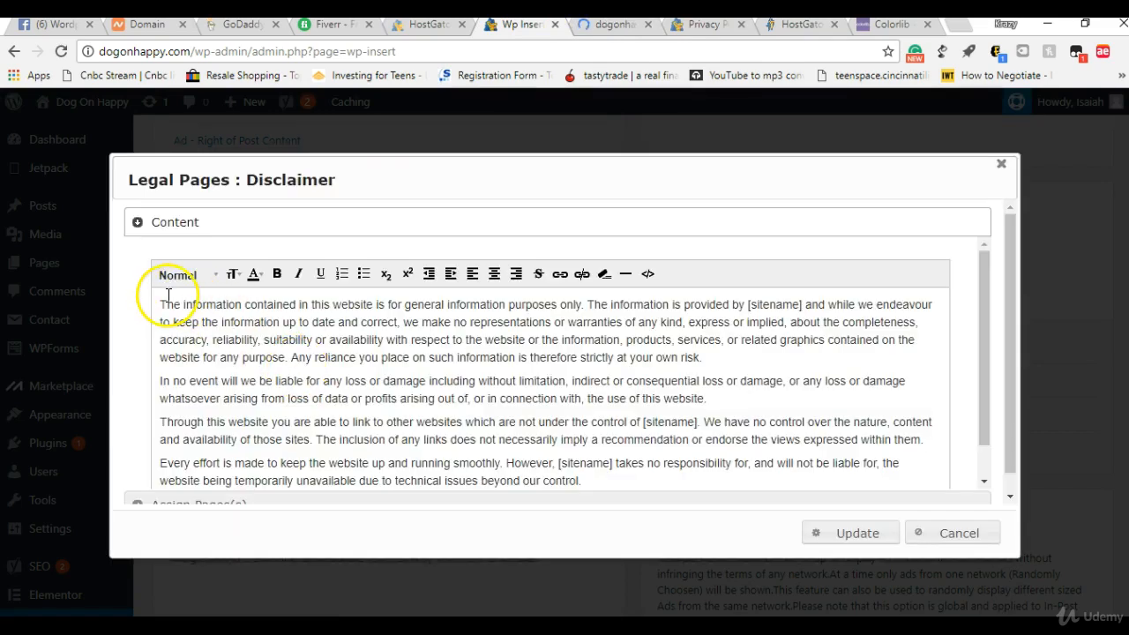
triple_click(300, 339)
left_click_drag(302, 344, 670, 504)
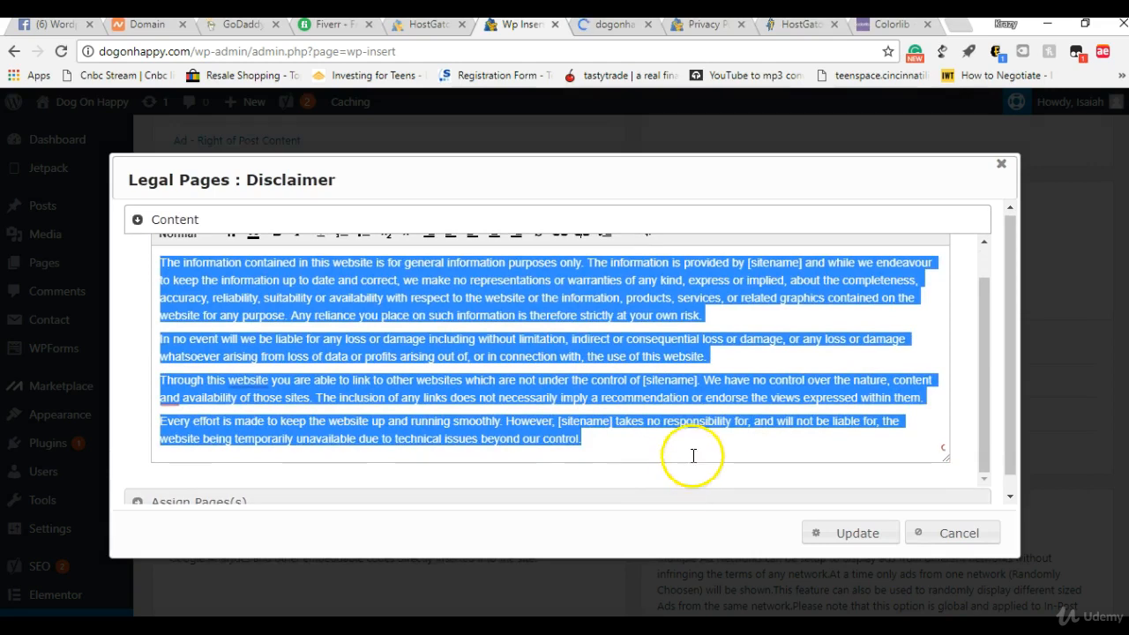
right_click(562, 360)
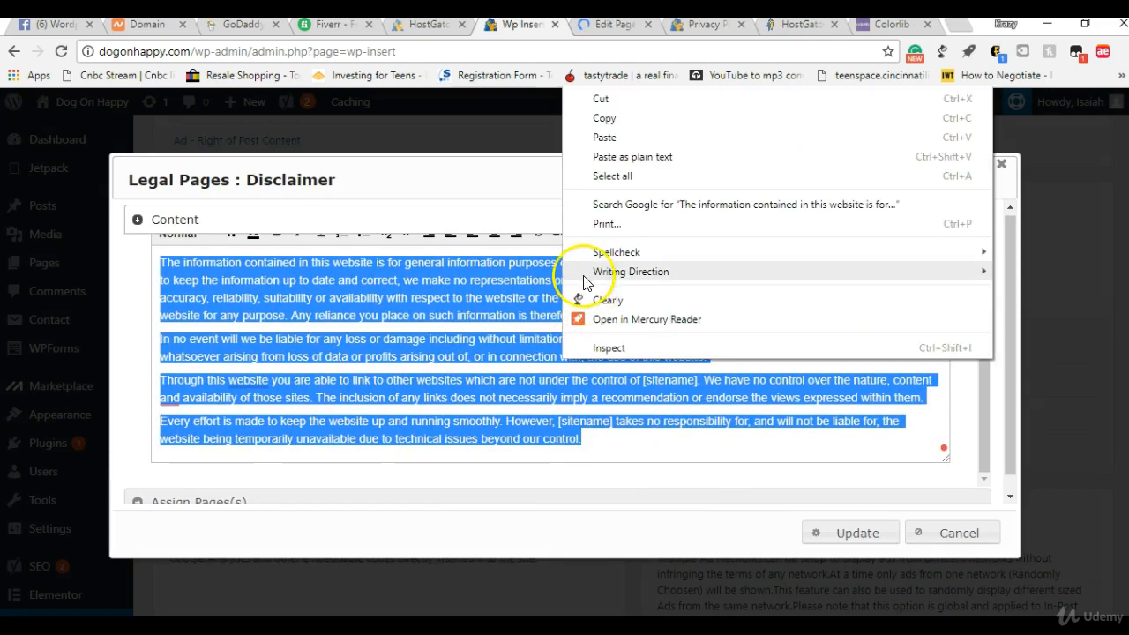
left_click(603, 119)
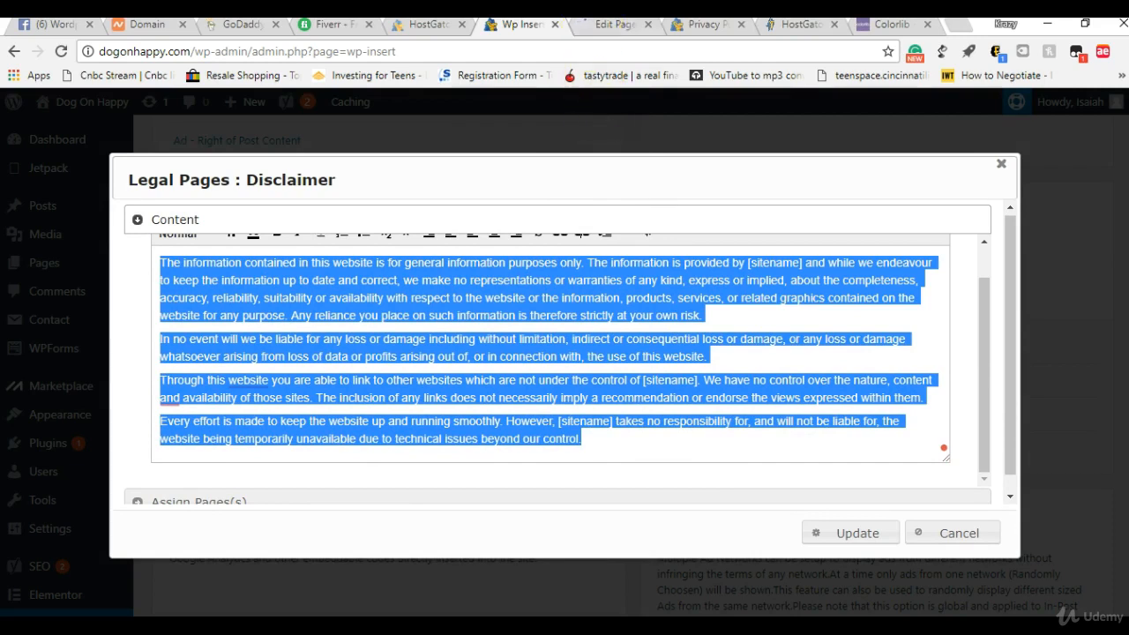
left_click(599, 27)
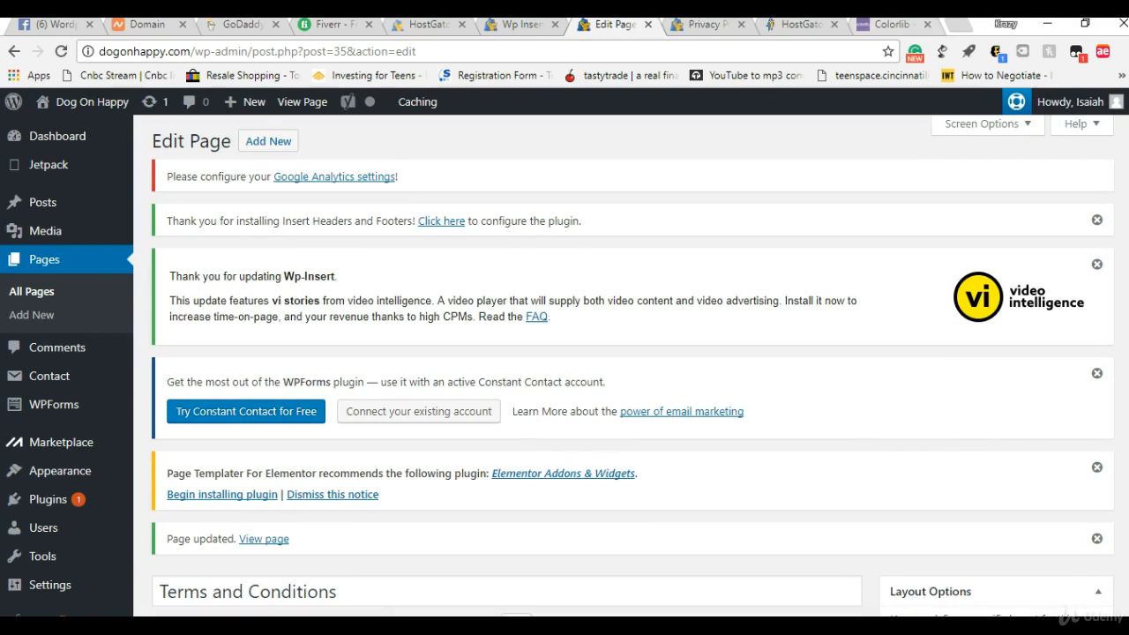
Step: Return to the list of all pages and open the Disclaimer page for editing
scroll(622, 365, "down", 3)
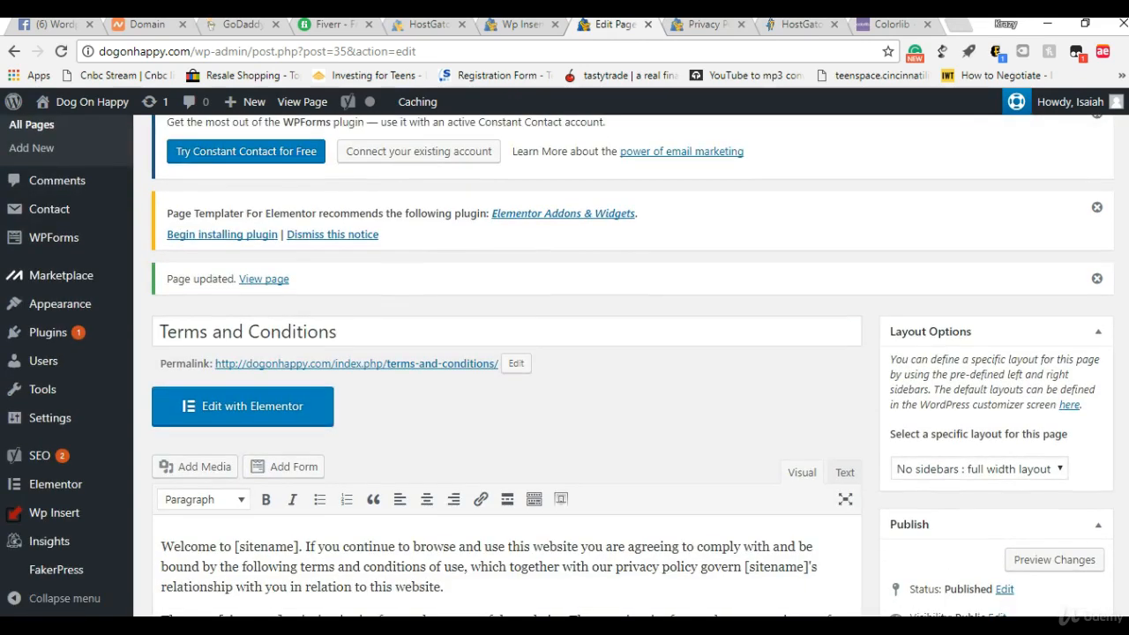
scroll(622, 366, "down", 1)
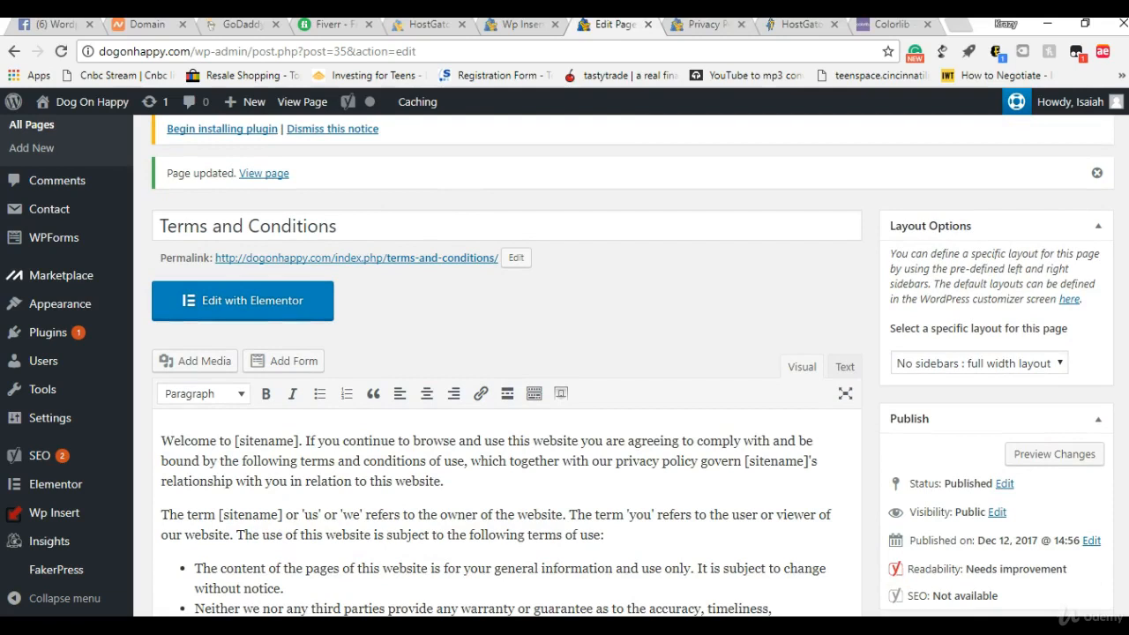
scroll(441, 176, "up", 2)
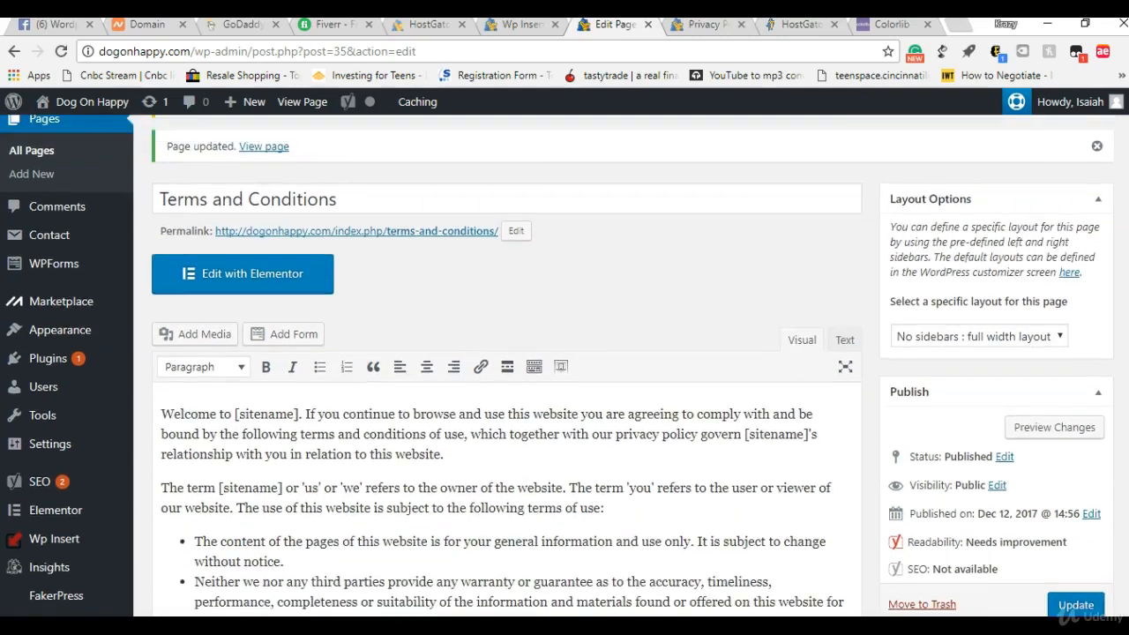
left_click(40, 298)
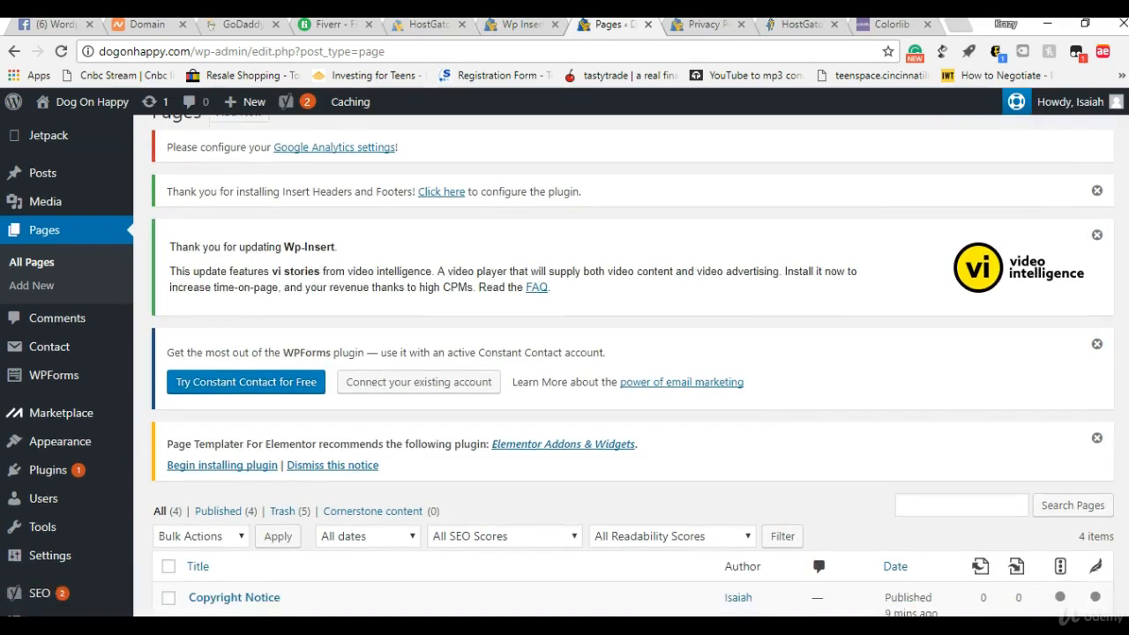
scroll(617, 370, "down", 3)
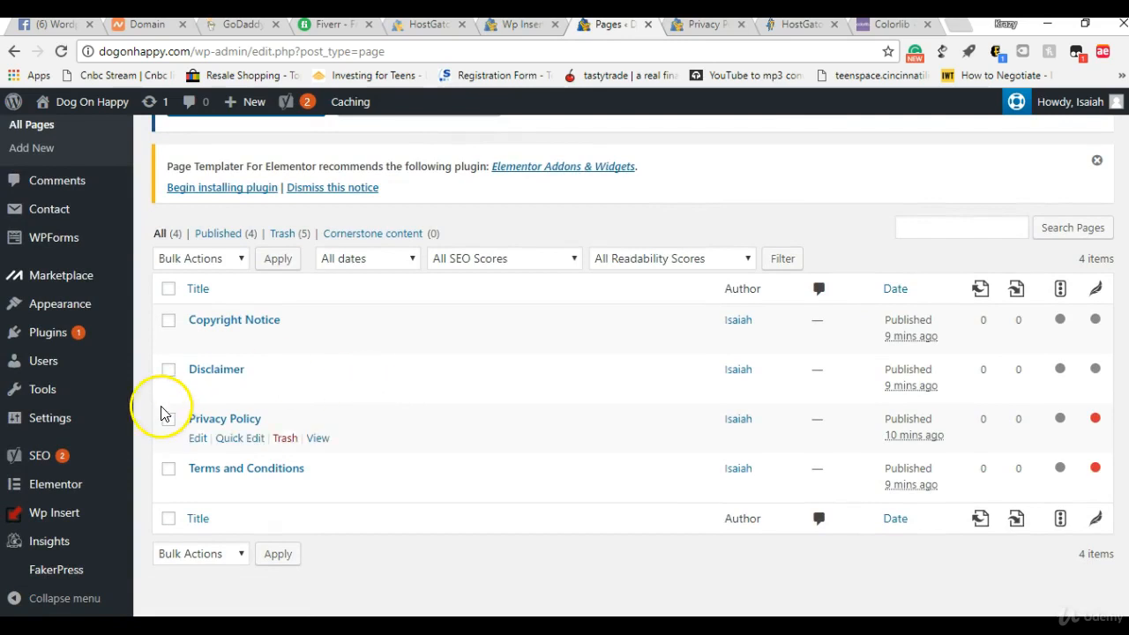
left_click(197, 388)
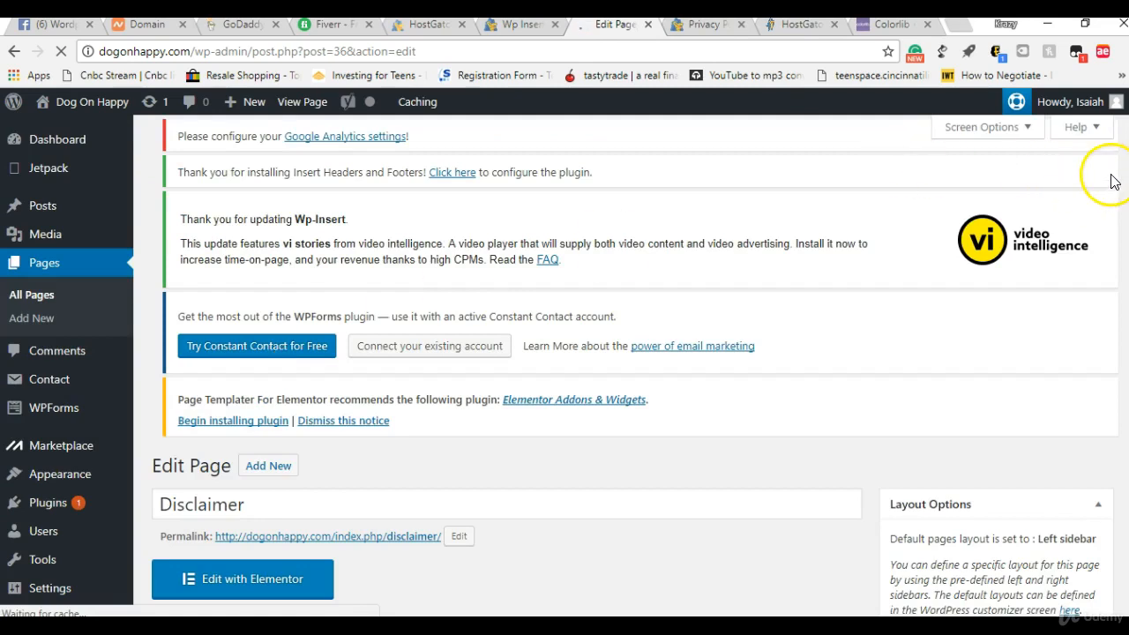
Step: Paste the copied disclaimer text into the empty body of the Disclaimer page
scroll(1108, 282, "down", 6)
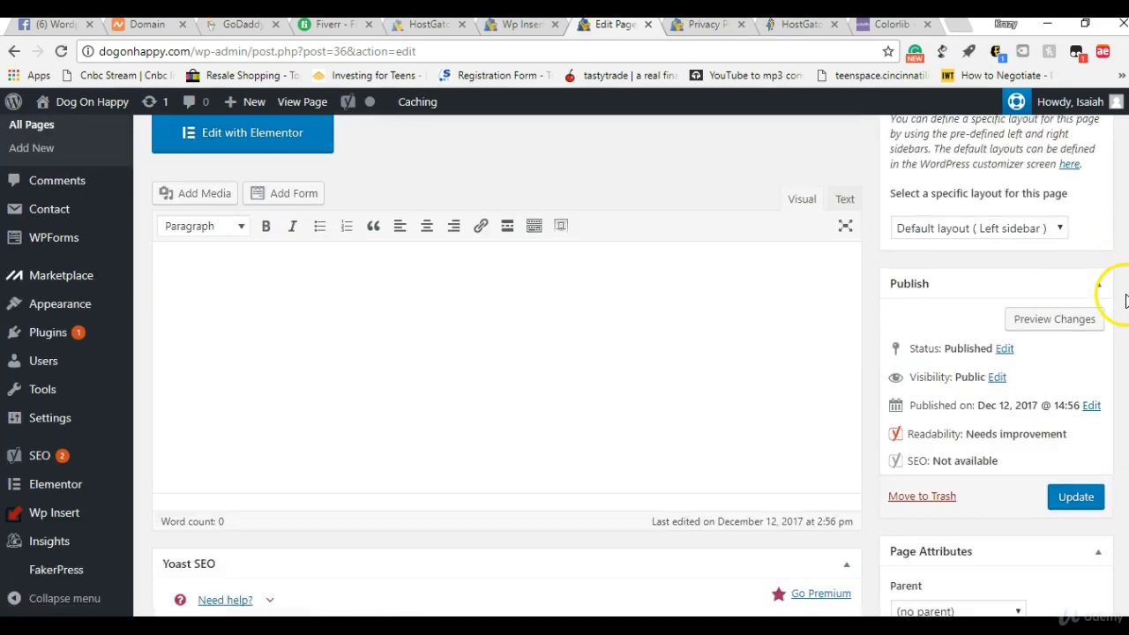
left_click(160, 278)
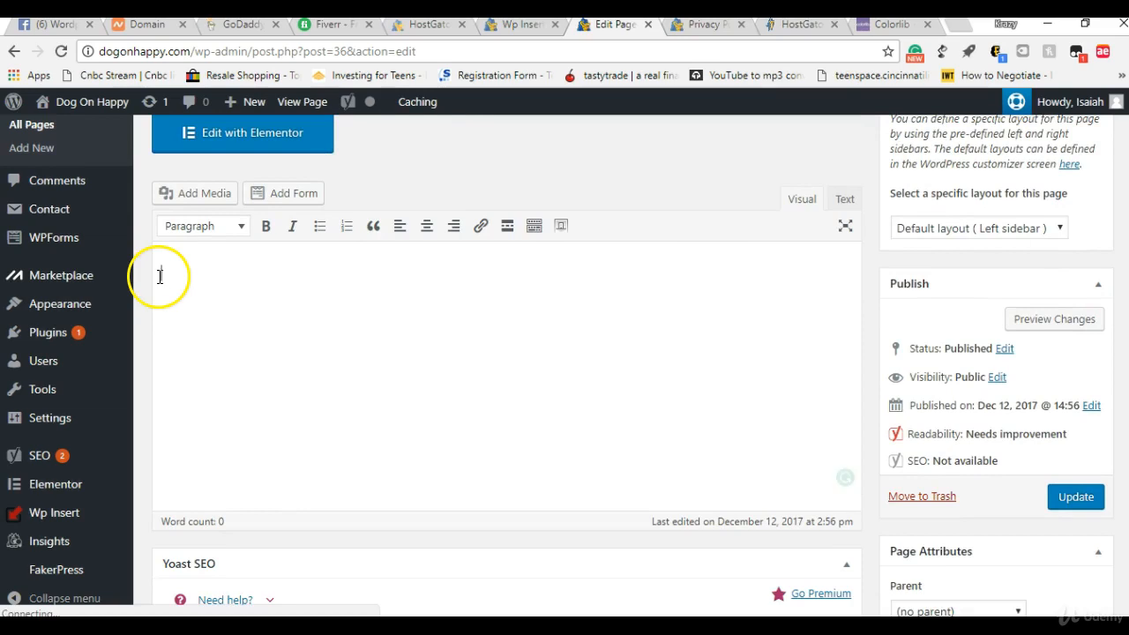
right_click(159, 282)
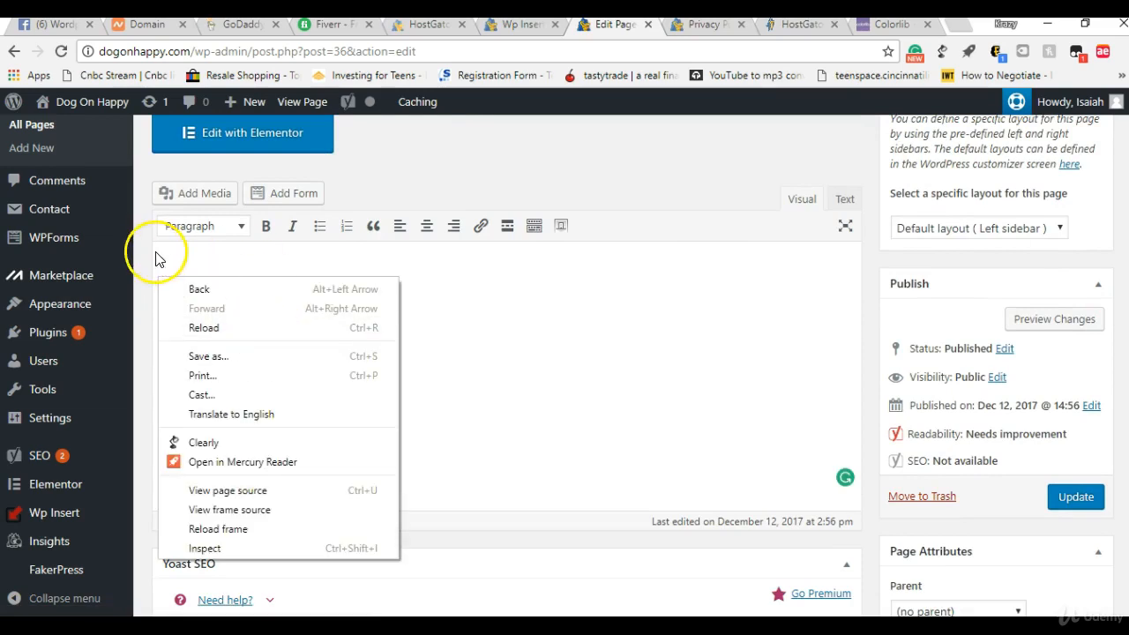
right_click(167, 273)
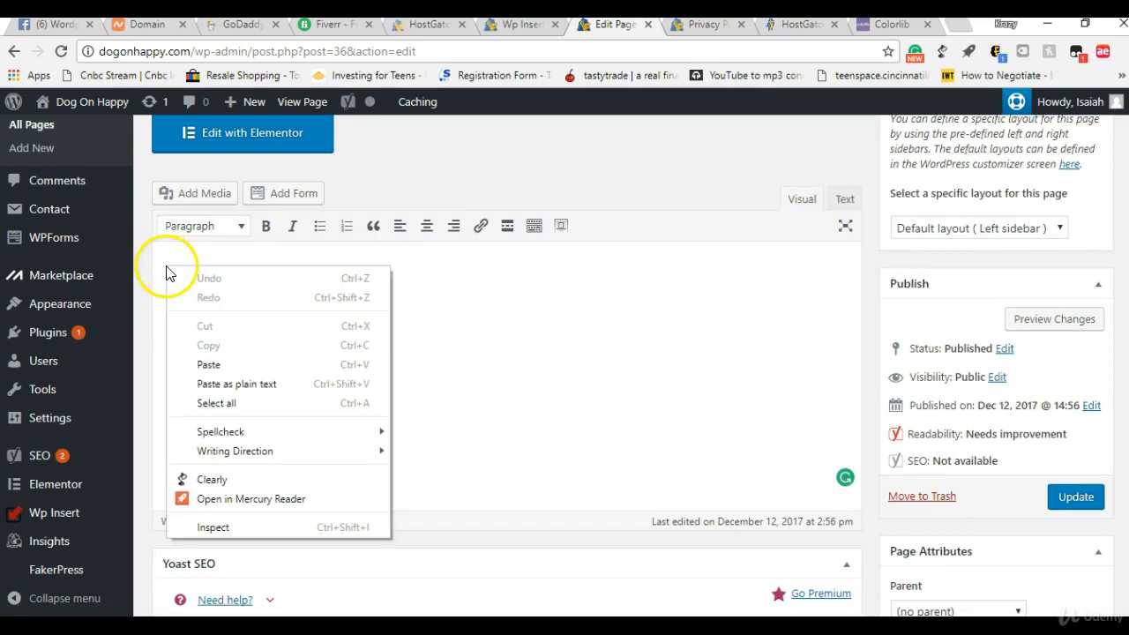
left_click(208, 364)
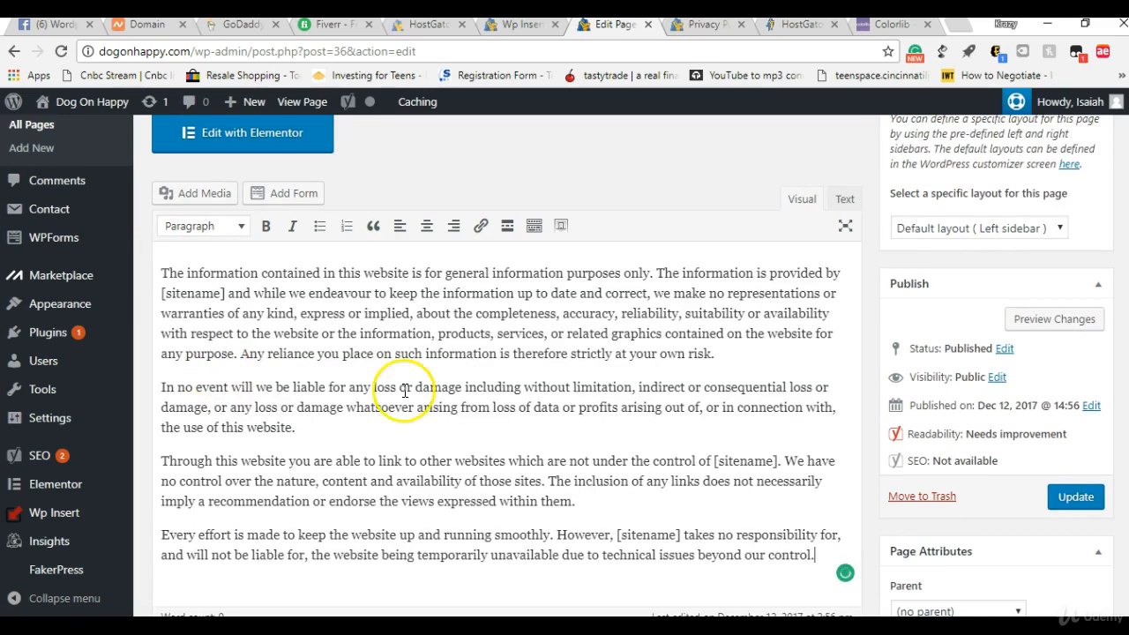
Step: Set the Disclaimer page's layout to "No sidebars : full width layout" and update the page
left_click(1010, 231)
left_click(1008, 314)
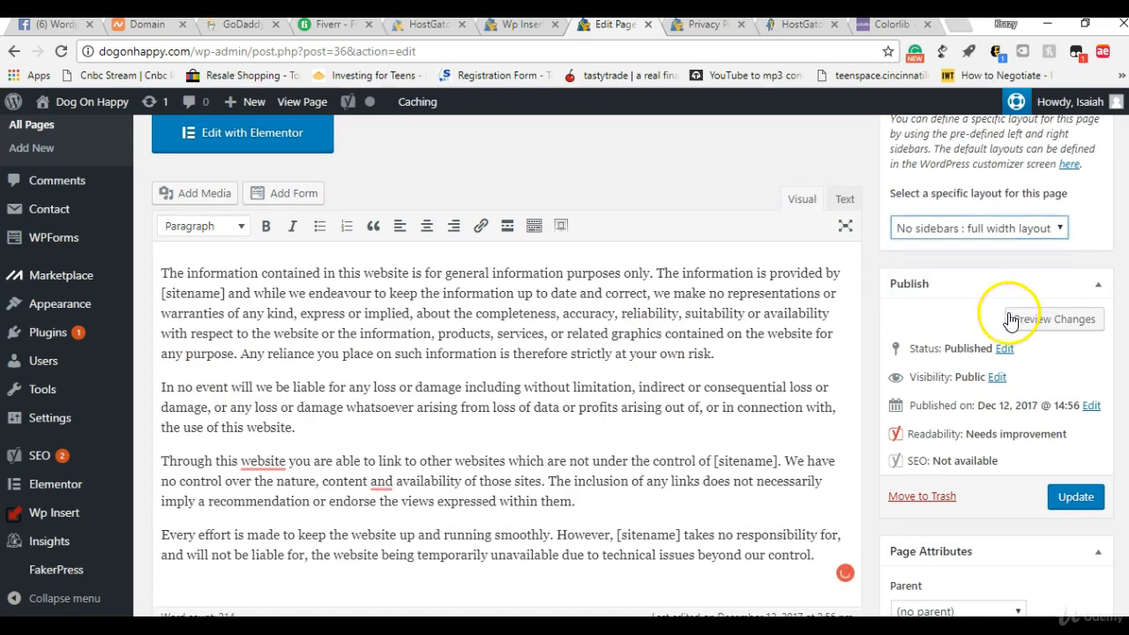
left_click(1067, 498)
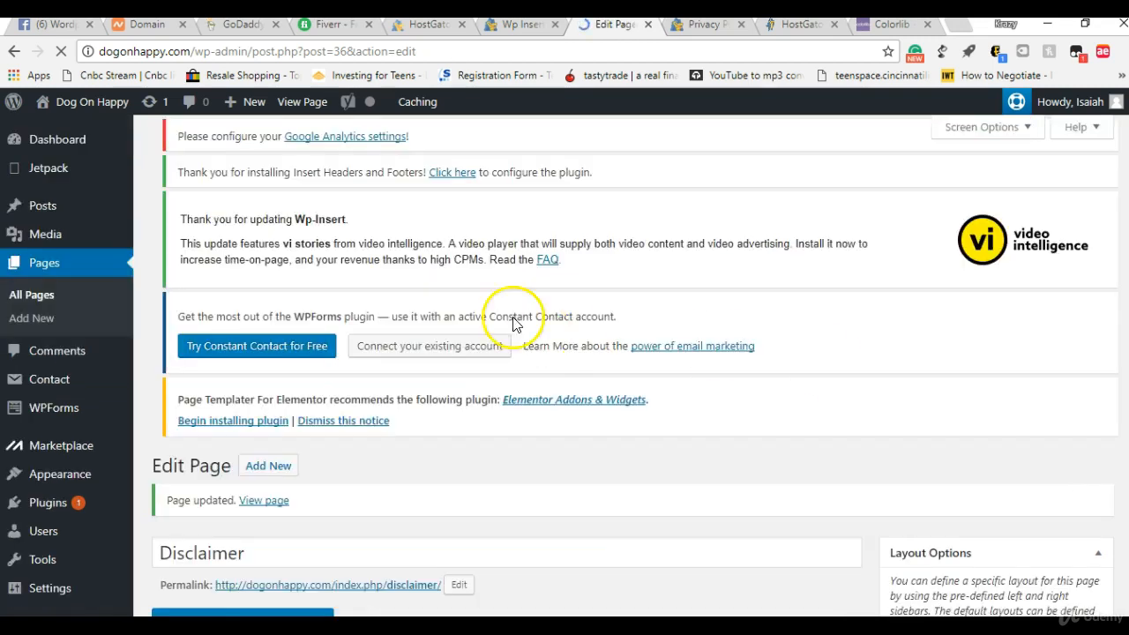
Step: Load the list of all pages, and copy the entire text of Wp-Insert's Copyright Notice legal template
left_click(7, 268)
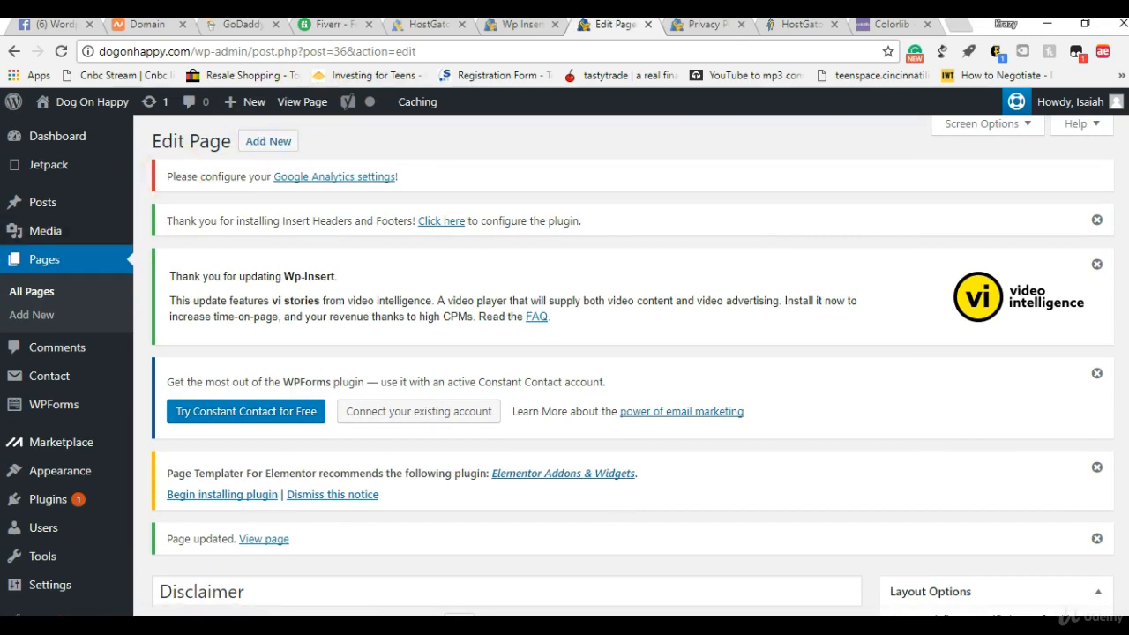
left_click(514, 29)
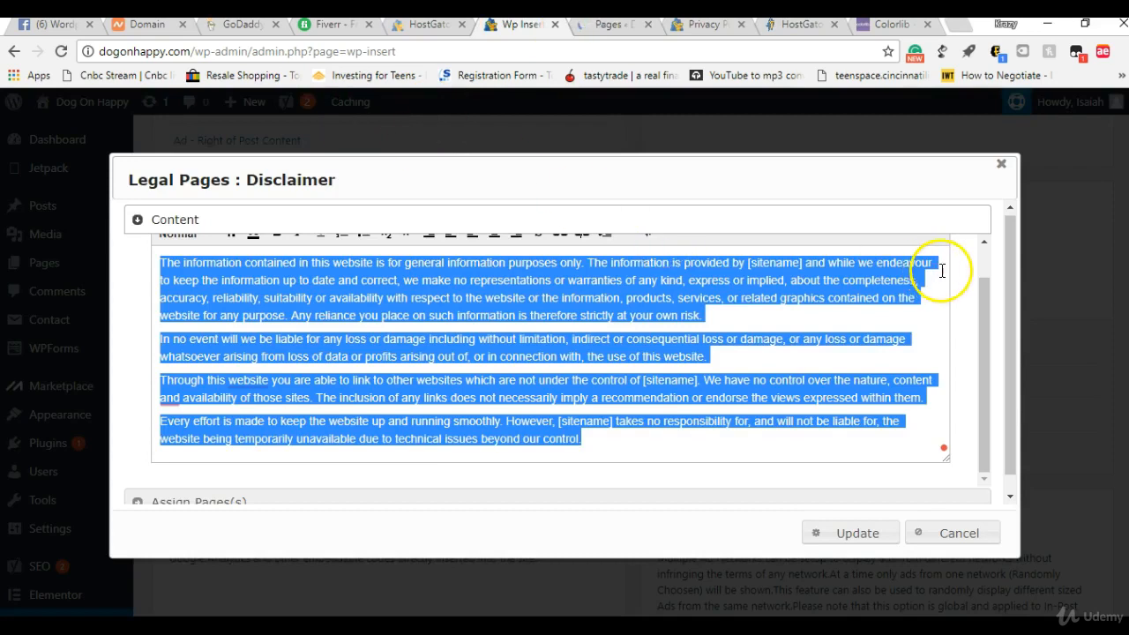
left_click(1001, 168)
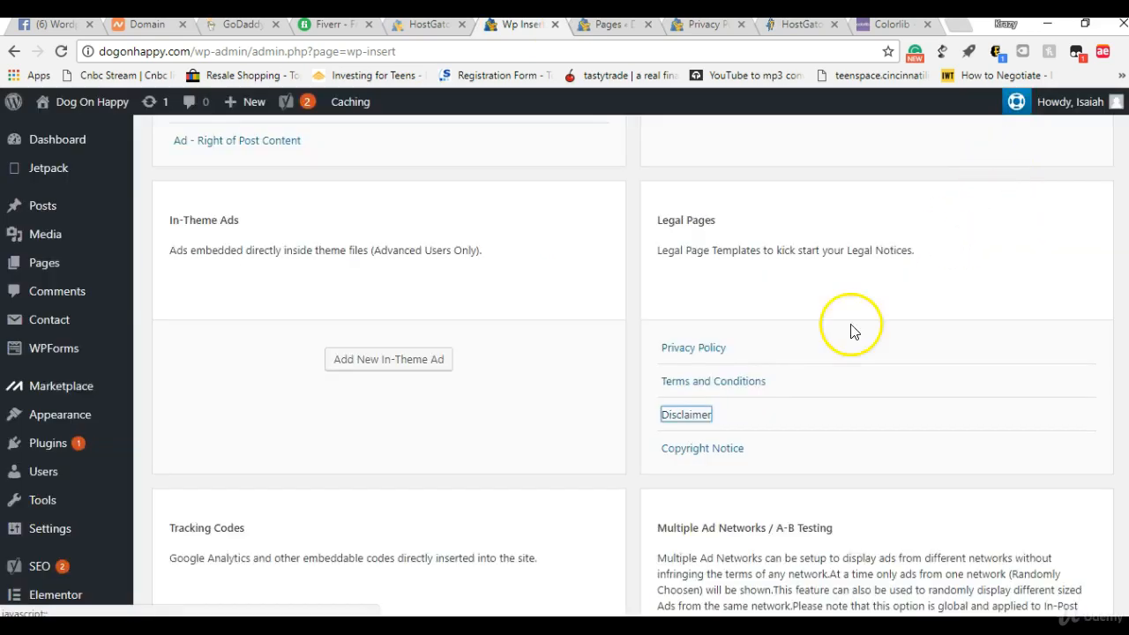
left_click(712, 450)
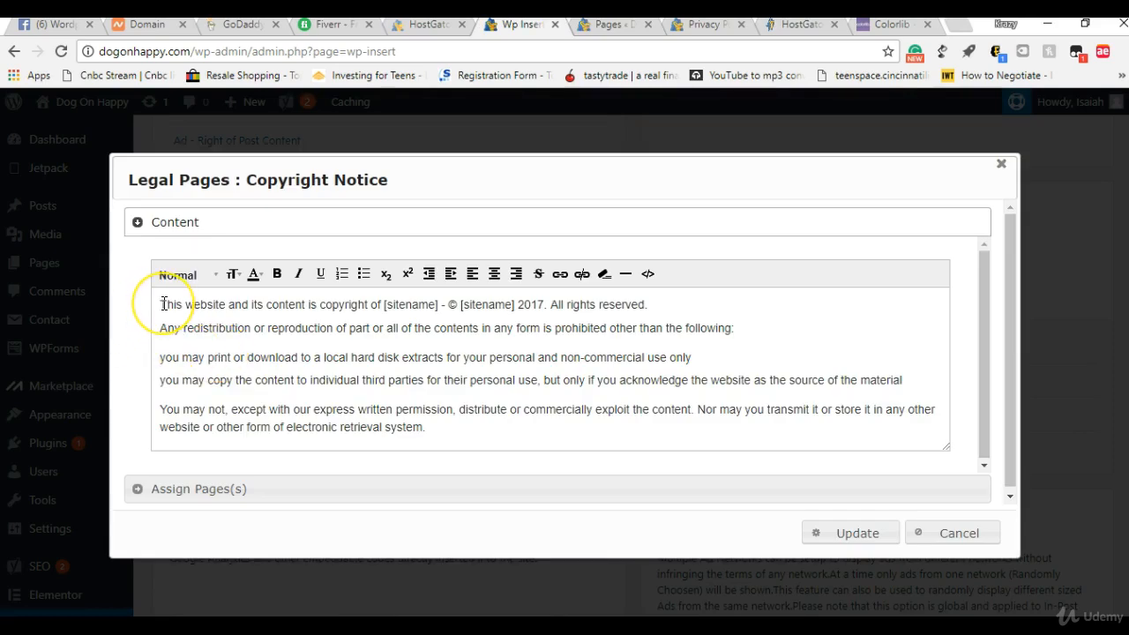
left_click_drag(162, 304, 589, 444)
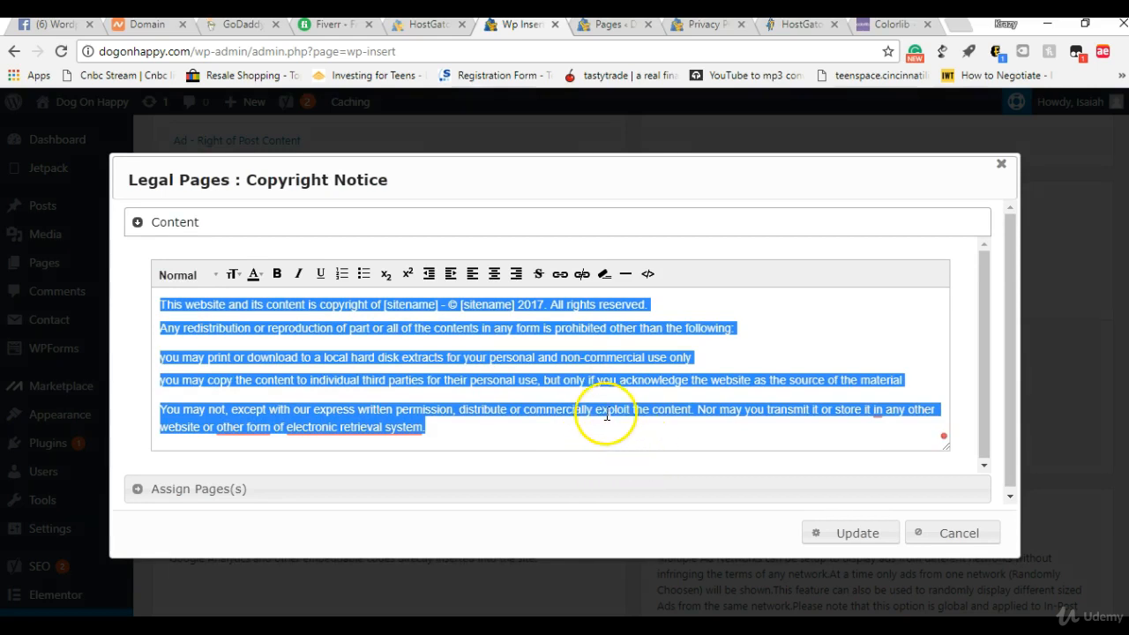
right_click(601, 414)
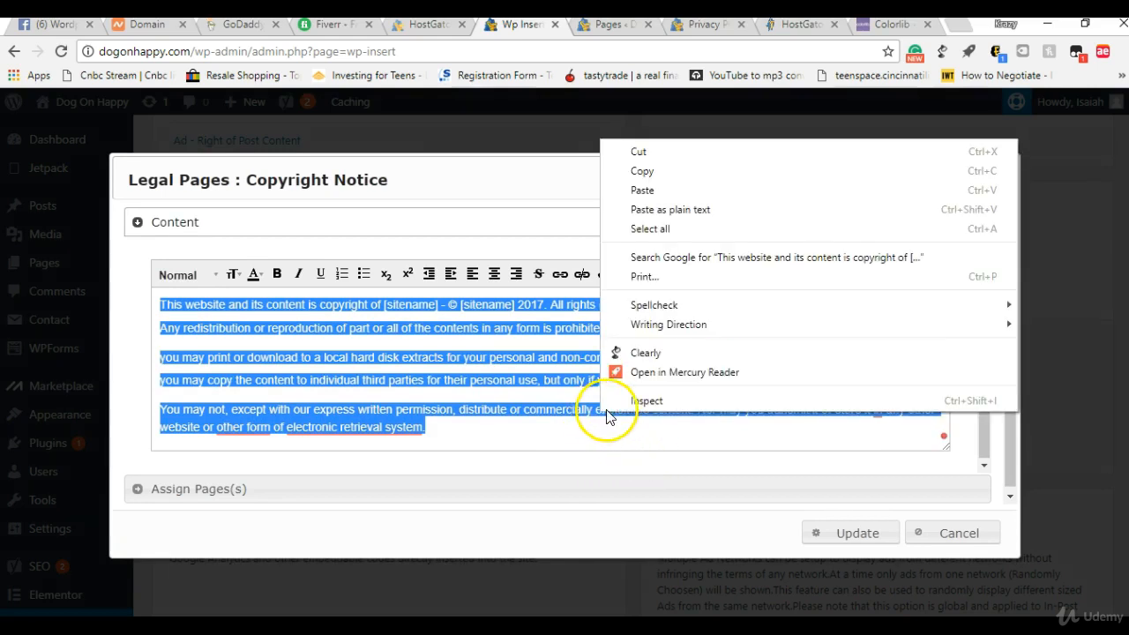
left_click(659, 173)
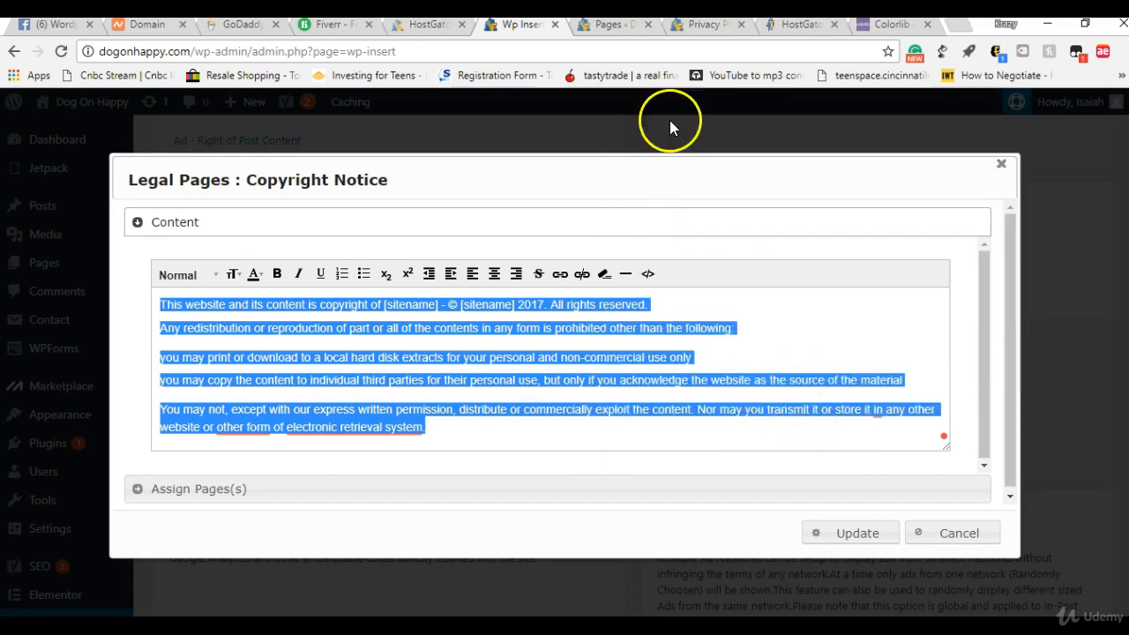
Step: Open the Copyright Notice page for editing and paste the copied copyright text into its body
left_click(608, 32)
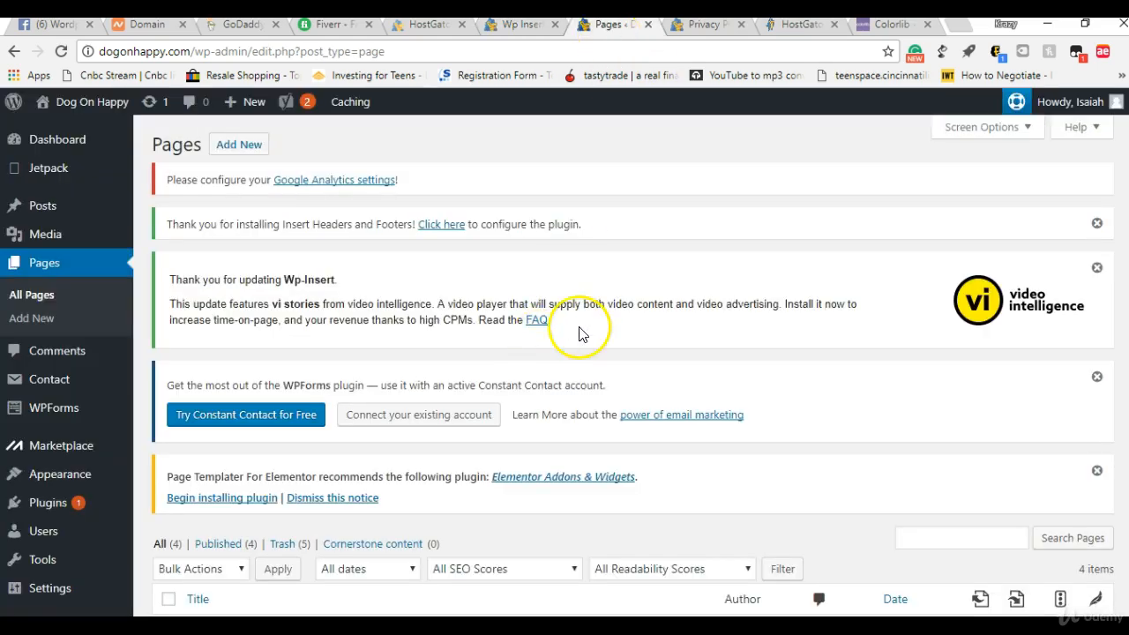
scroll(1114, 441, "down", 4)
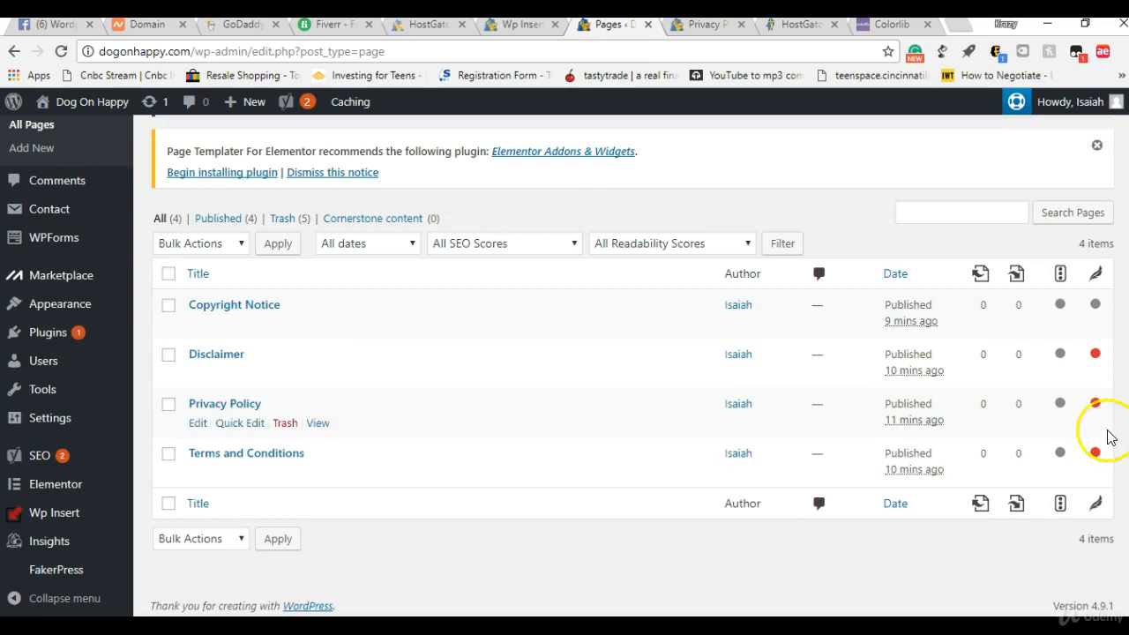
left_click(217, 309)
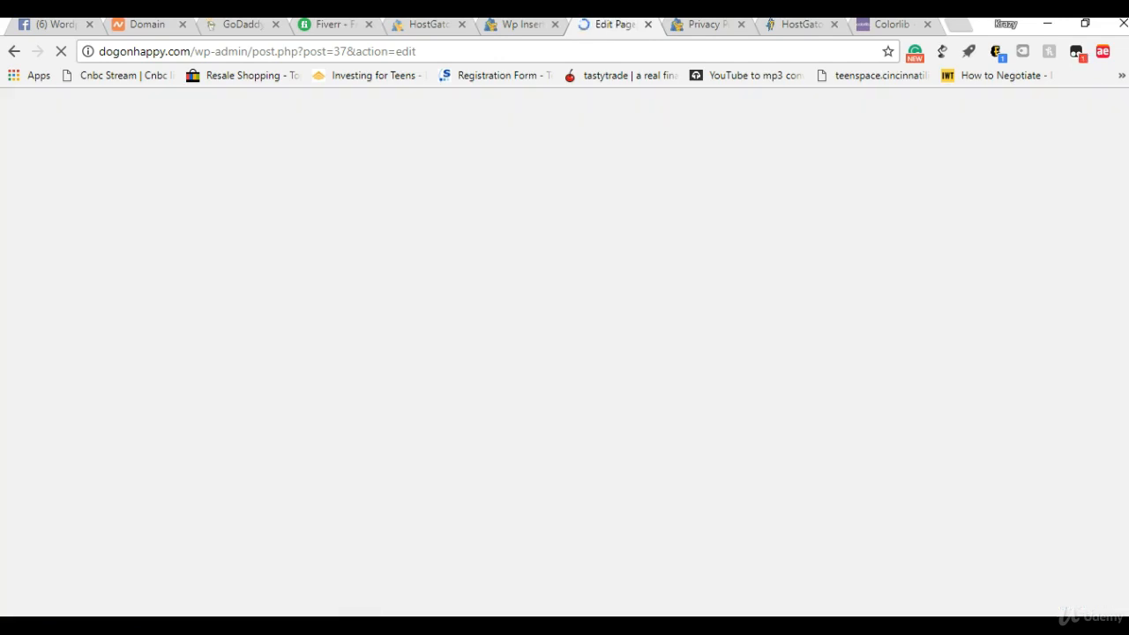
scroll(564, 366, "down", 1)
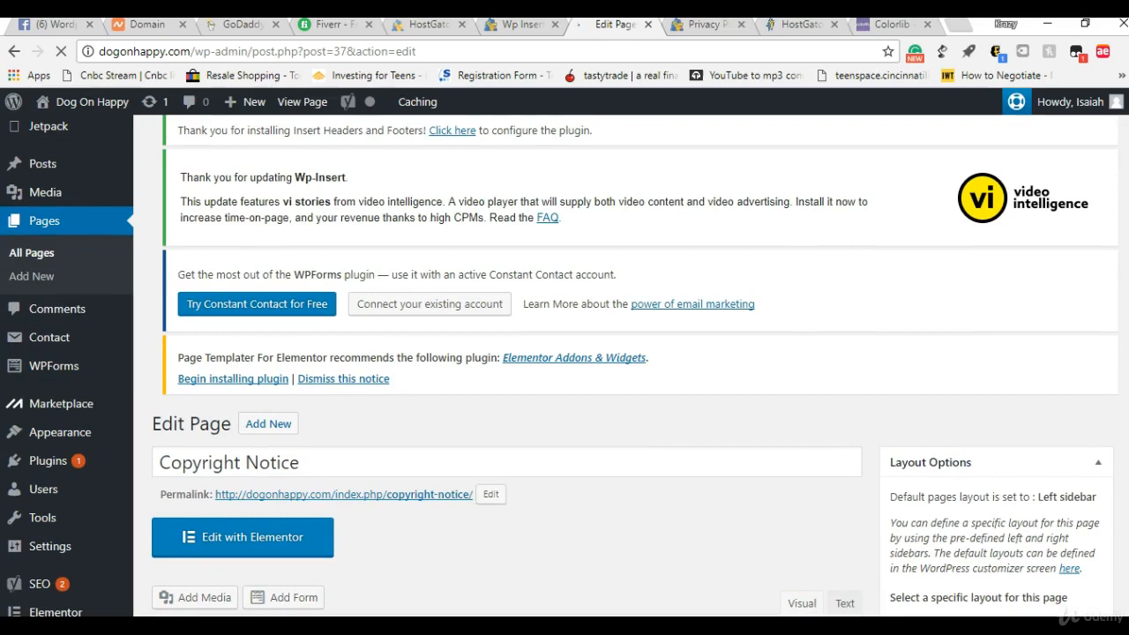
scroll(565, 366, "down", 3)
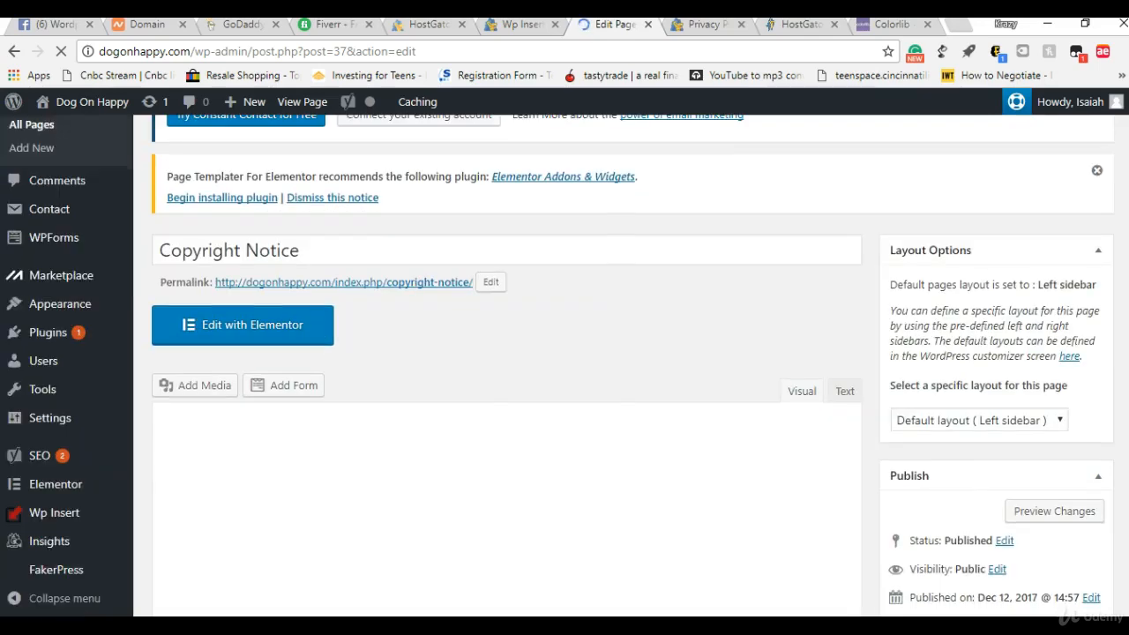
scroll(262, 220, "down", 5)
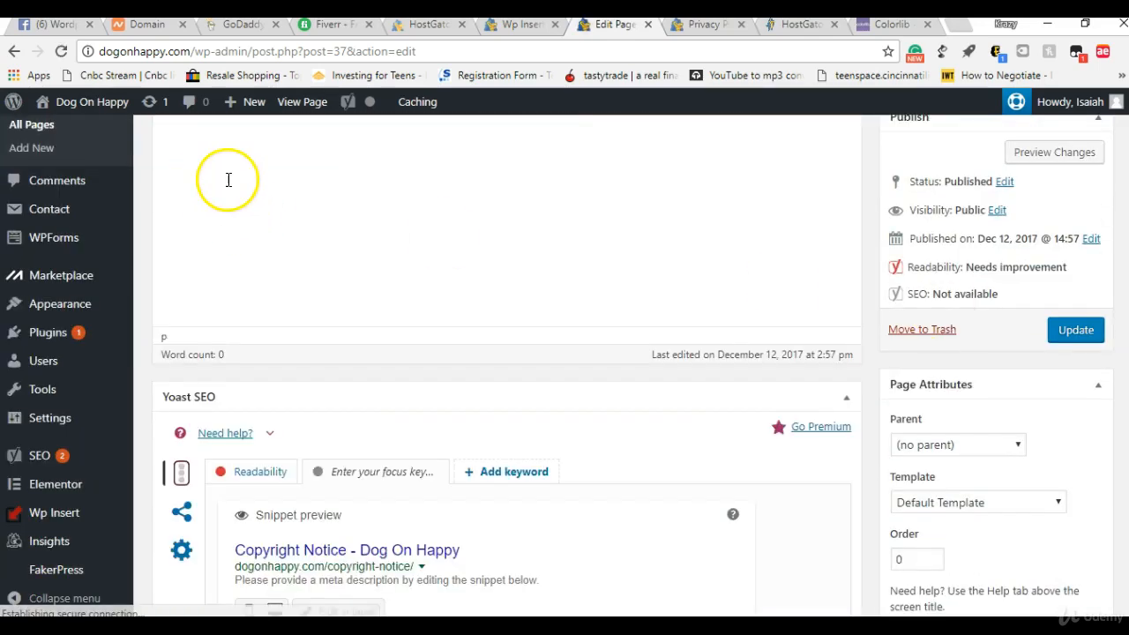
scroll(1098, 348, "up", 4)
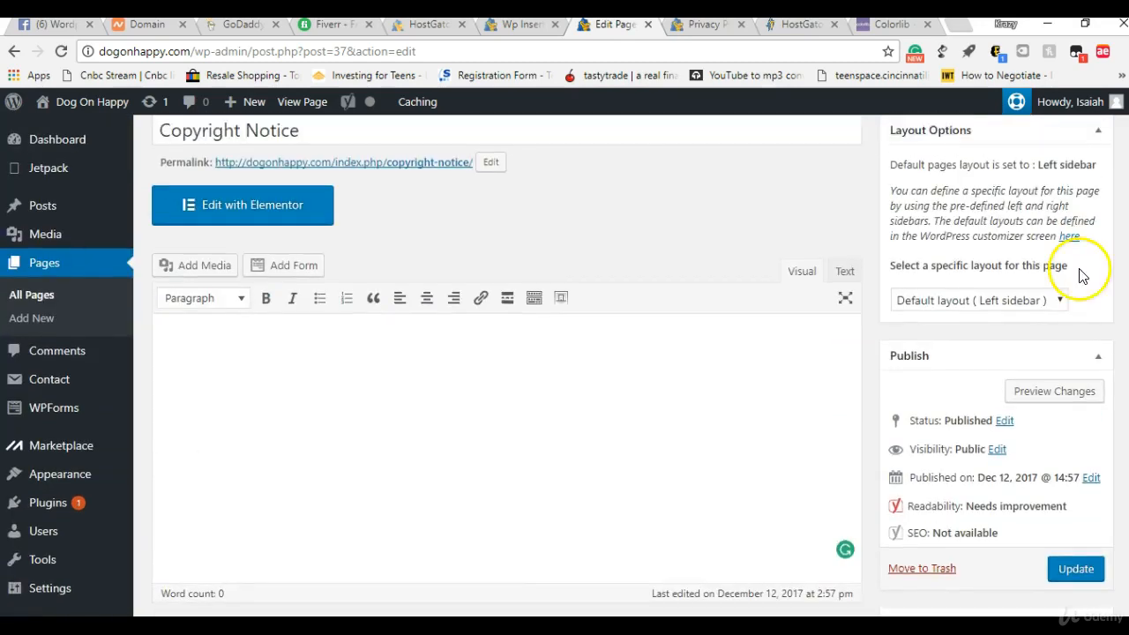
right_click(173, 334)
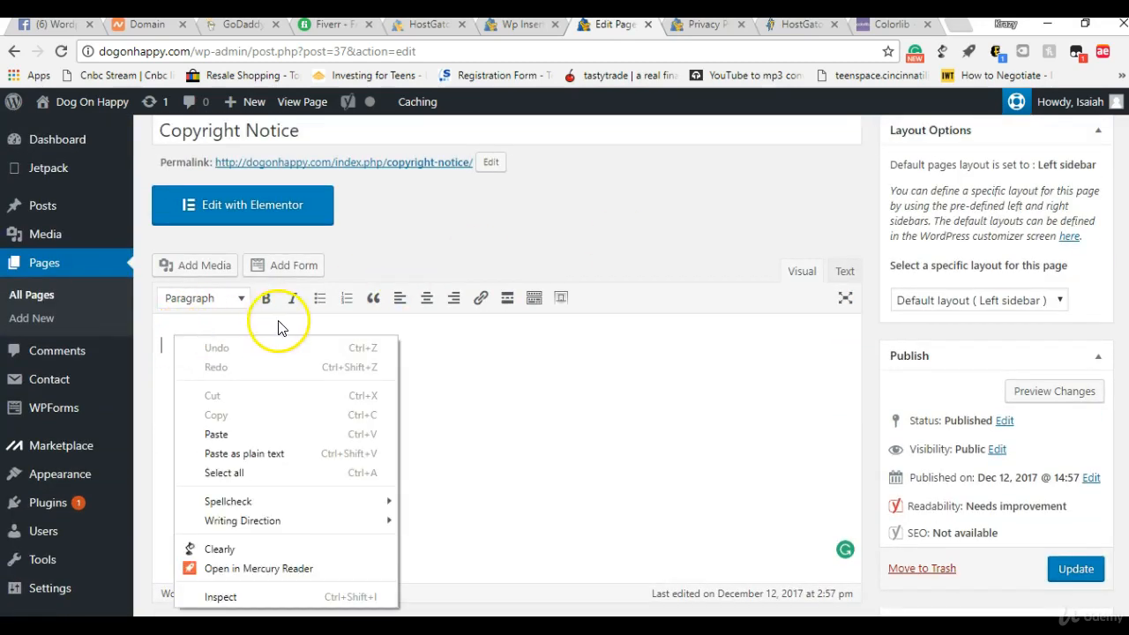
left_click(272, 434)
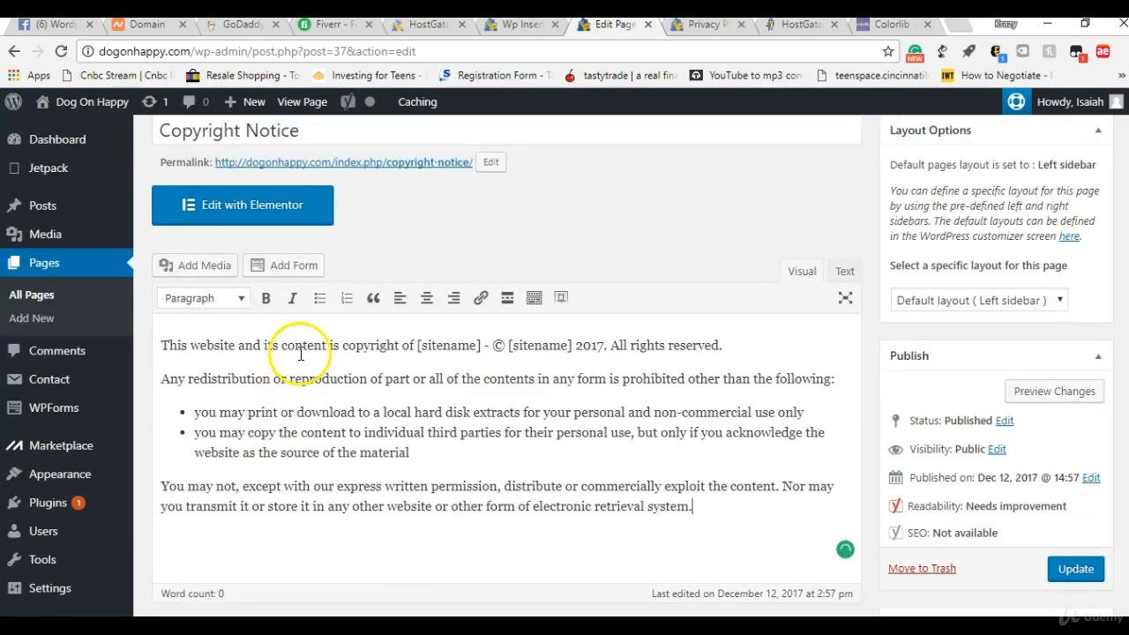
Step: Set the Copyright Notice page's layout to "No sidebars : full width layout" and update the page
left_click(953, 300)
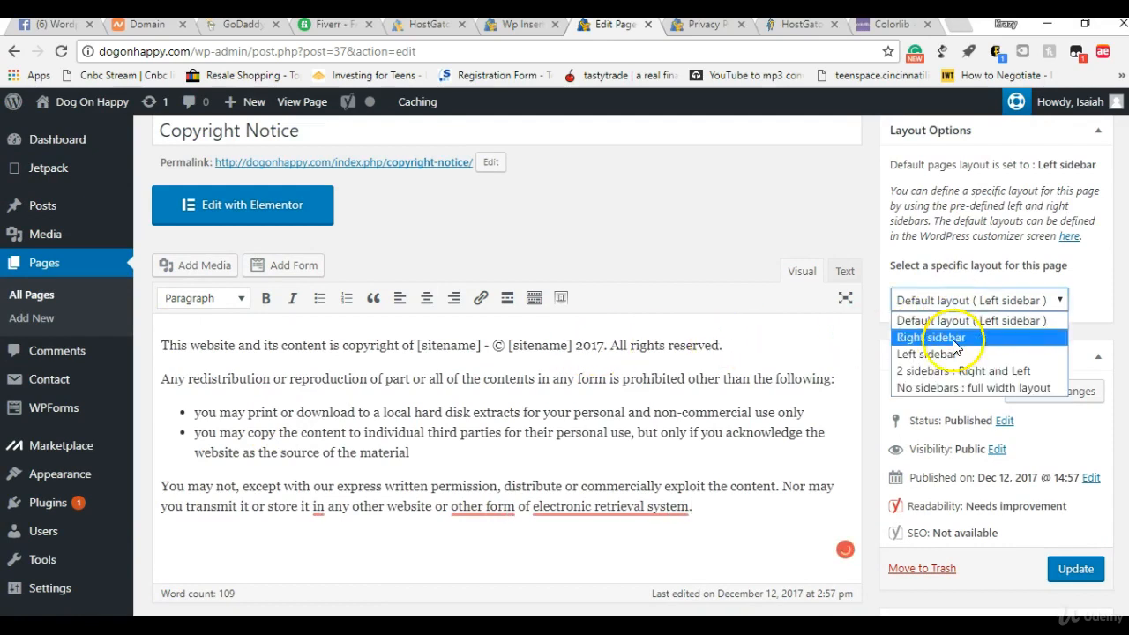
left_click(943, 388)
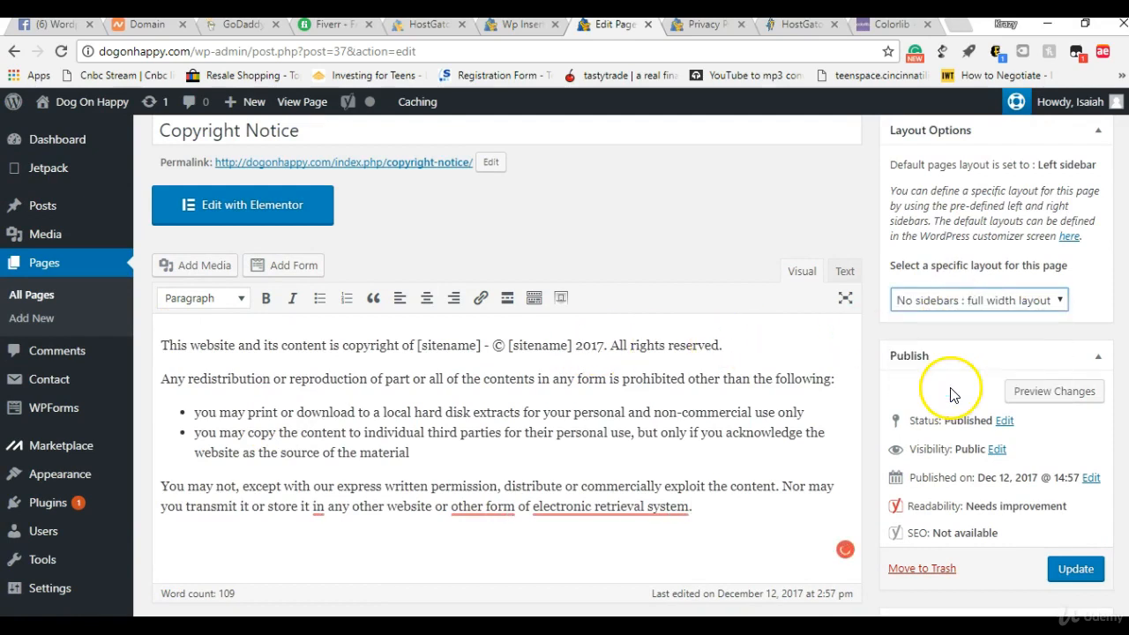
left_click(1060, 574)
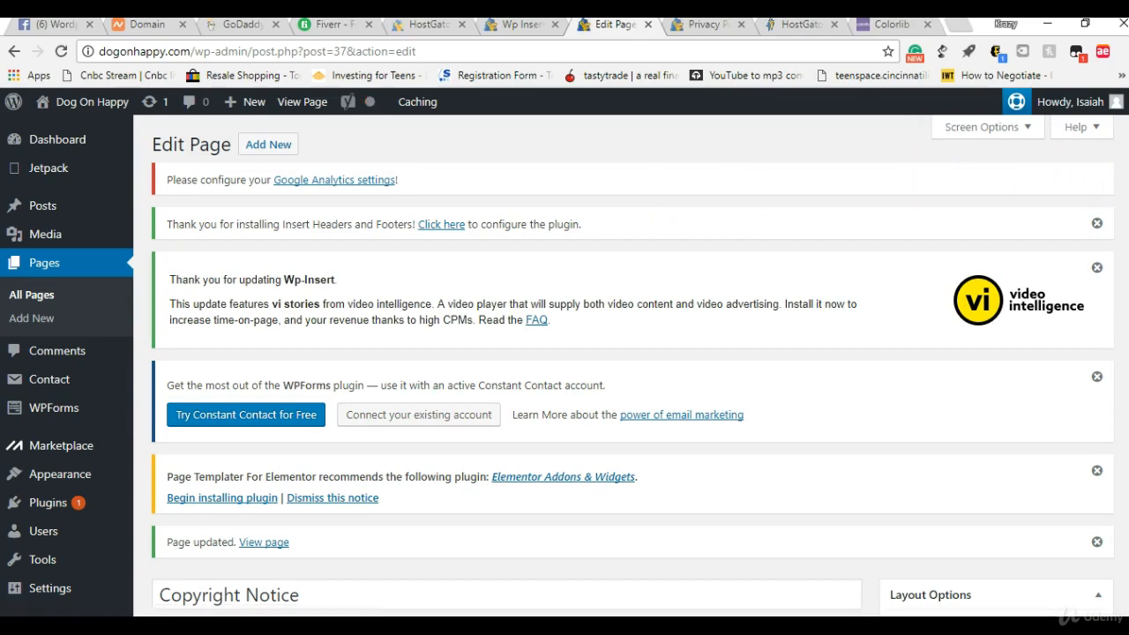
scroll(1124, 250, "down", 3)
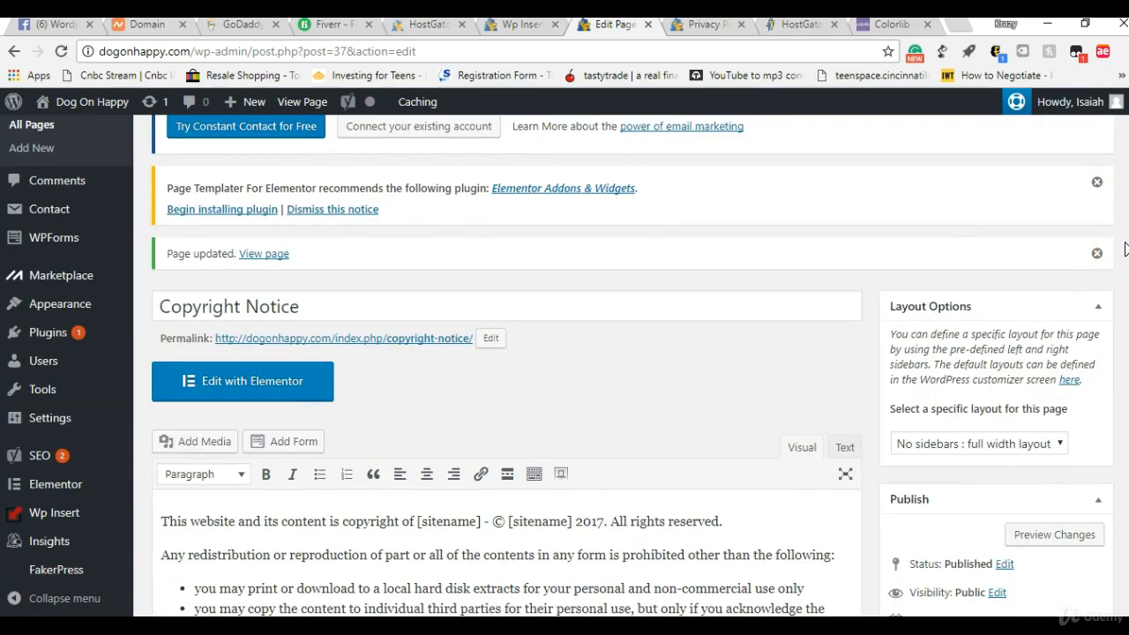
scroll(1124, 249, "down", 2)
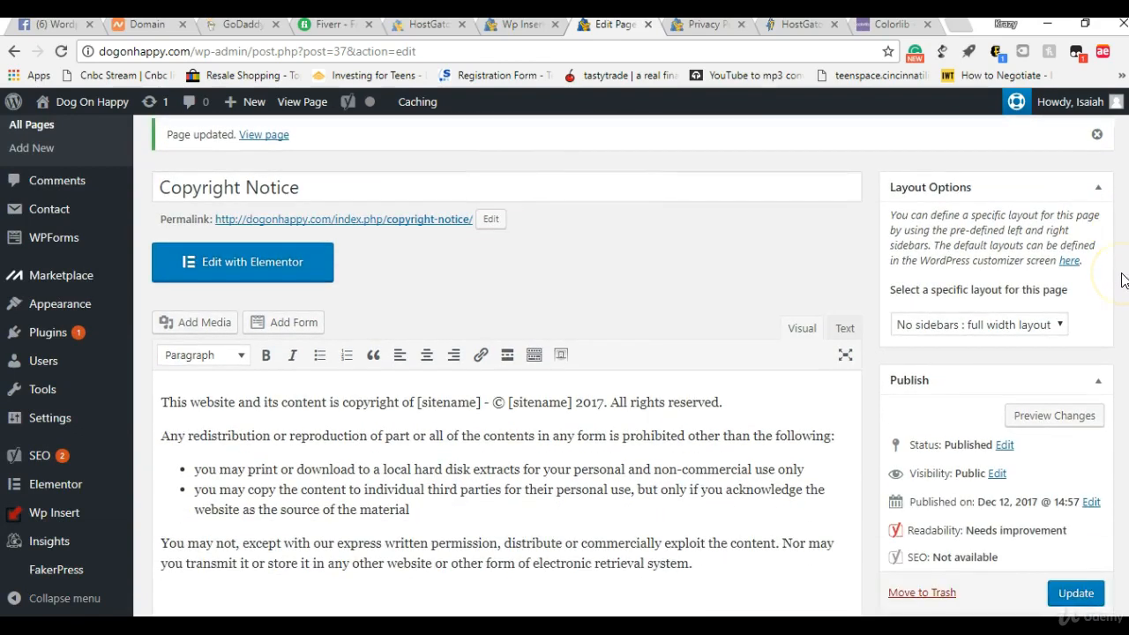
scroll(1125, 279, "up", 1)
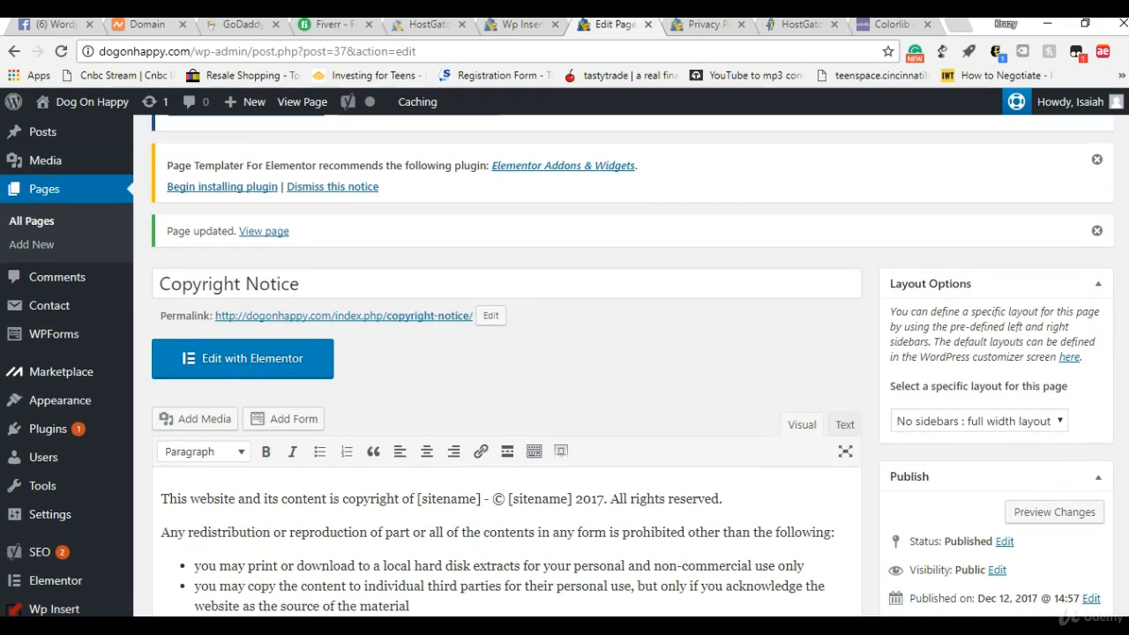
Step: Return to the Wp-Insert settings page and close the Copyright Notice legal template
scroll(1125, 278, "up", 1)
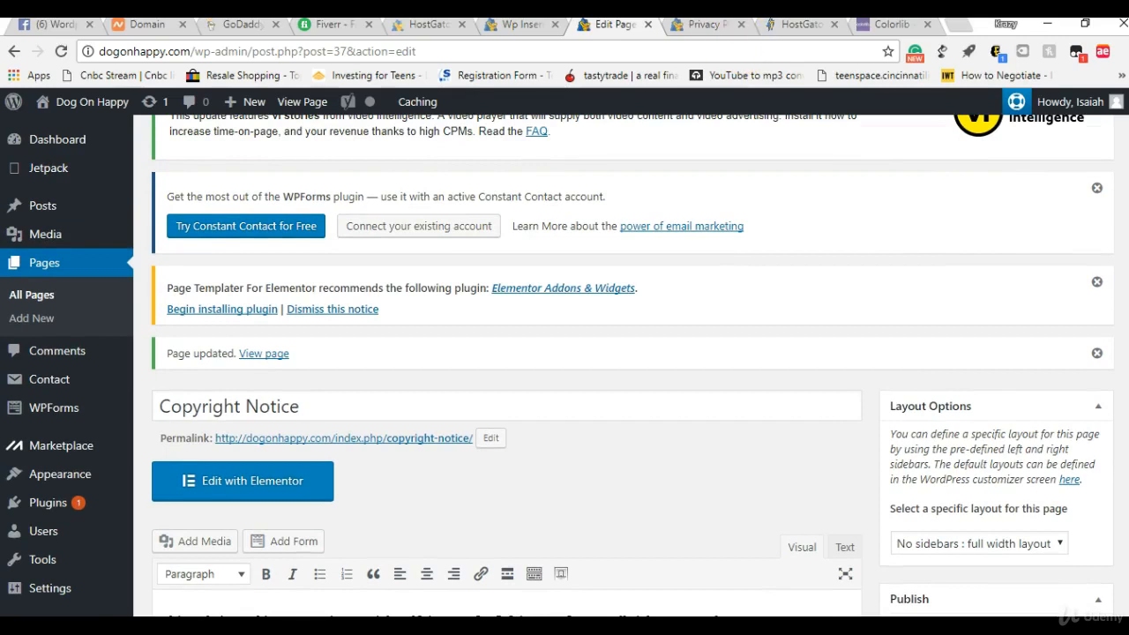
left_click(490, 28)
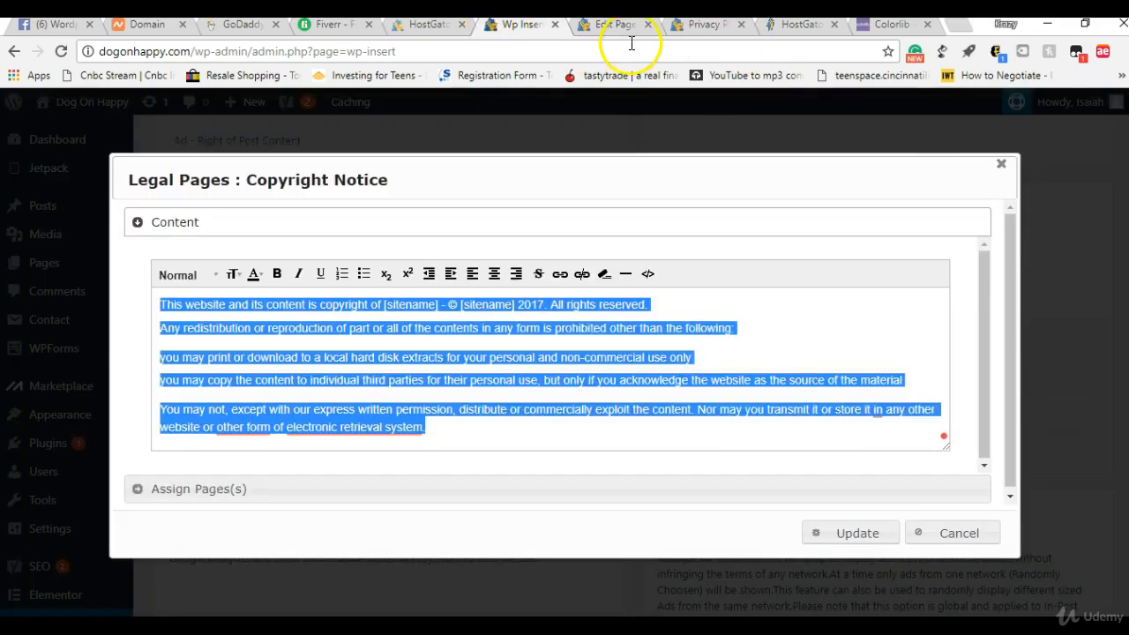
left_click(1002, 167)
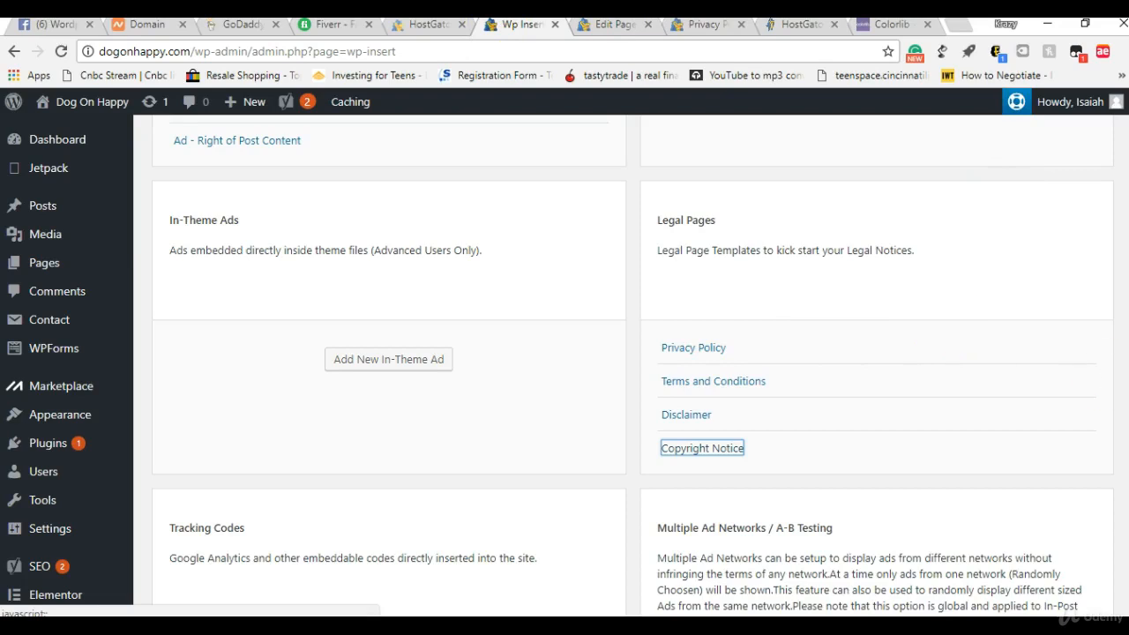
scroll(565, 370, "down", 3)
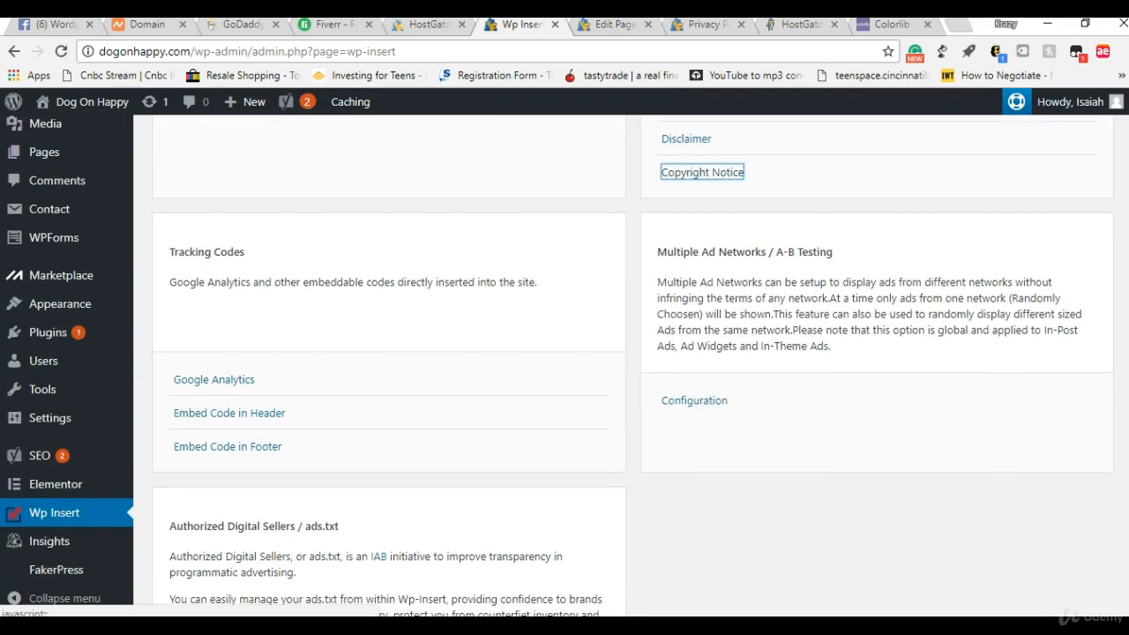
scroll(914, 345, "up", 2)
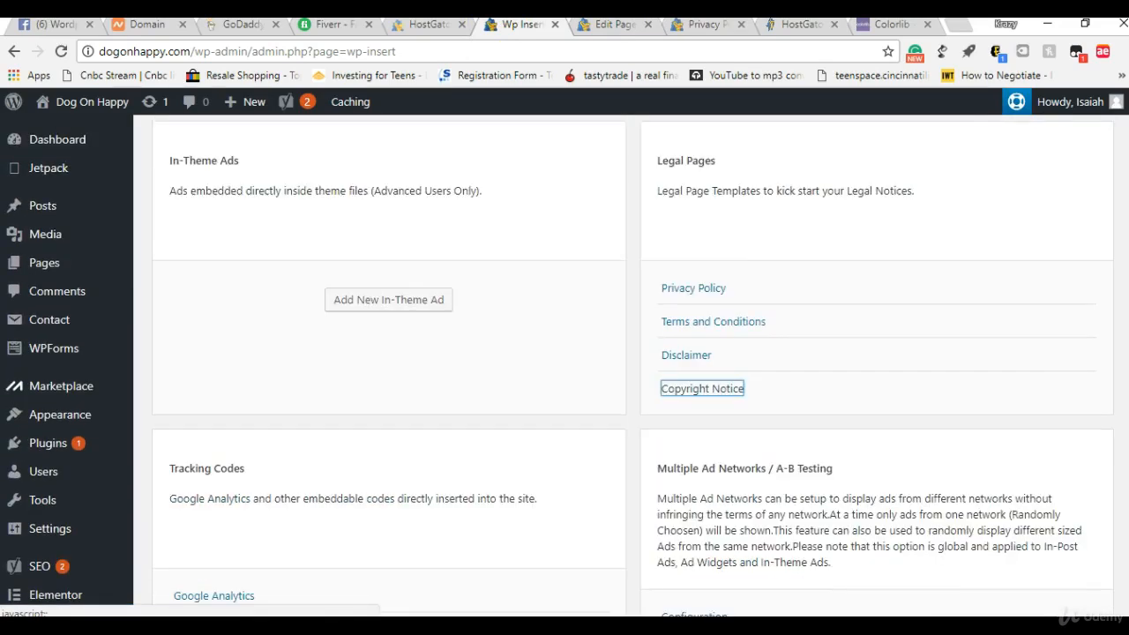
mouse_move(69, 271)
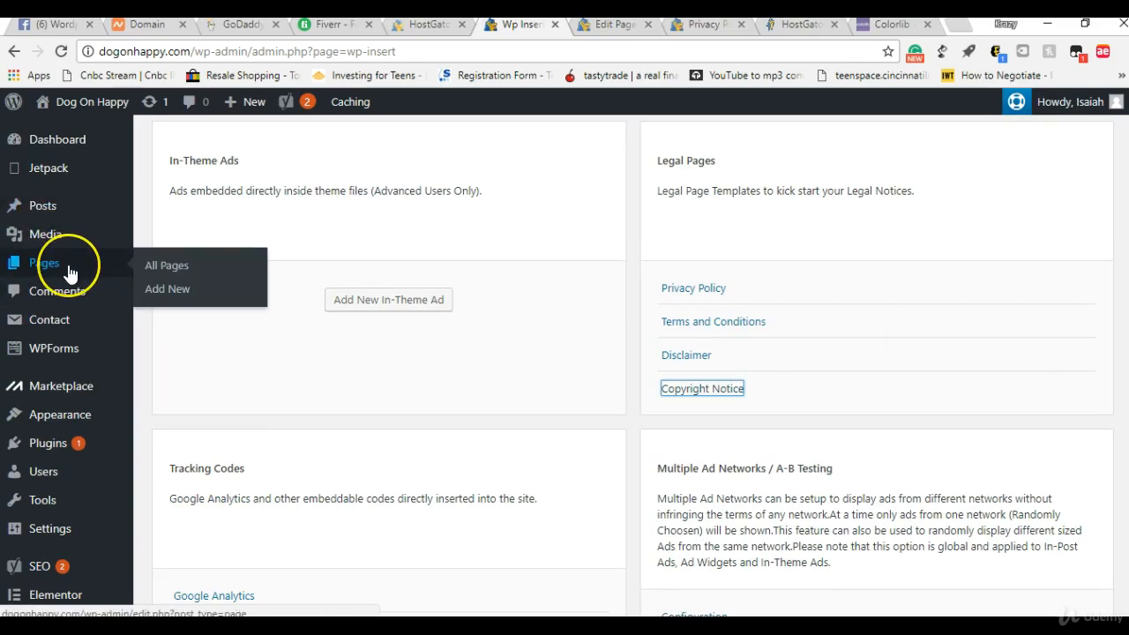
left_click(69, 271)
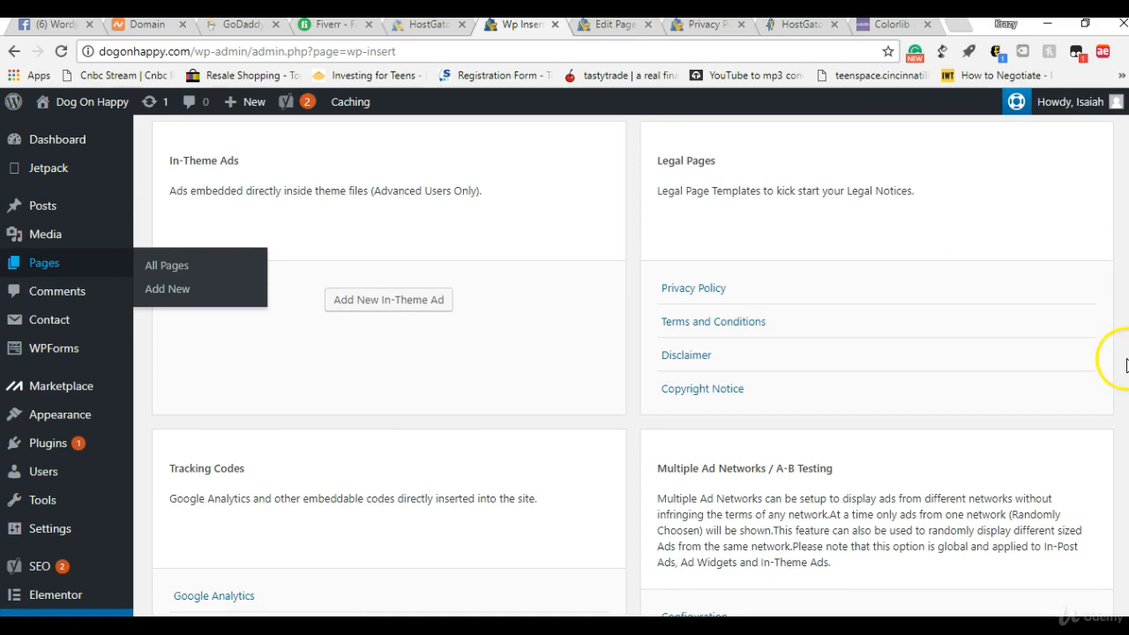
scroll(1123, 415, "down", 3)
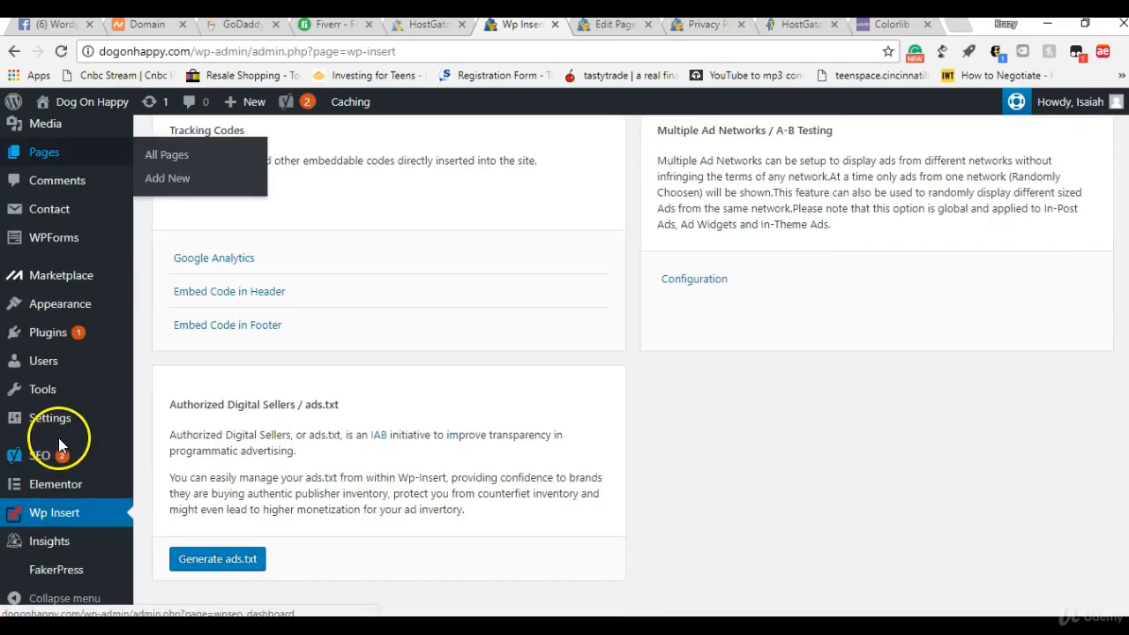
Step: Load the list of contact forms and open "Contact form 1" for editing
mouse_move(59, 421)
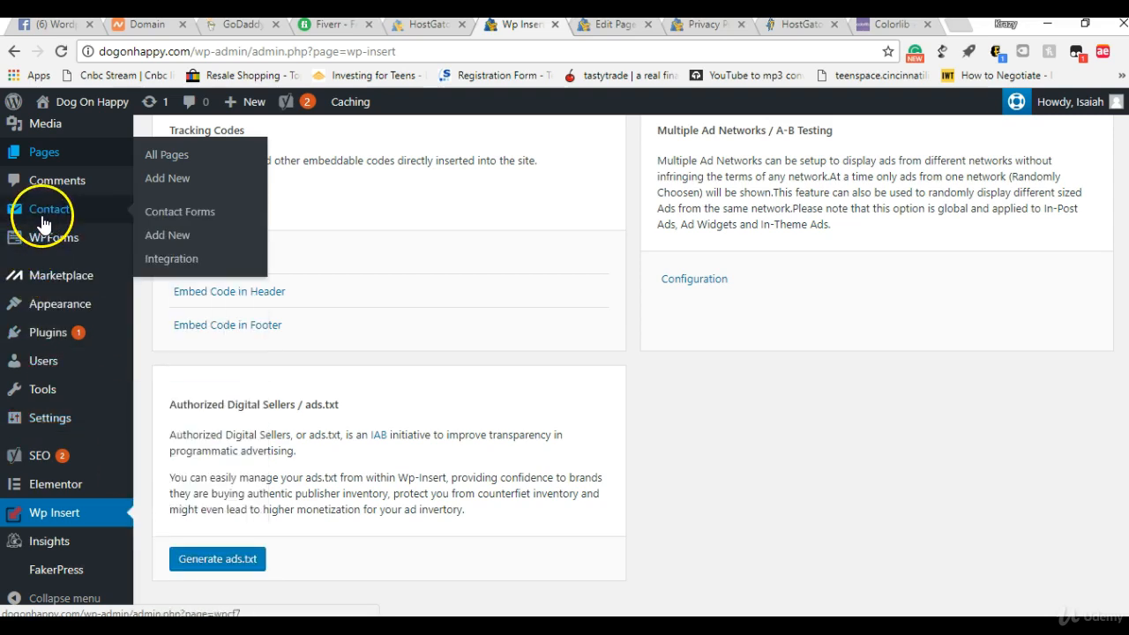
left_click(143, 214)
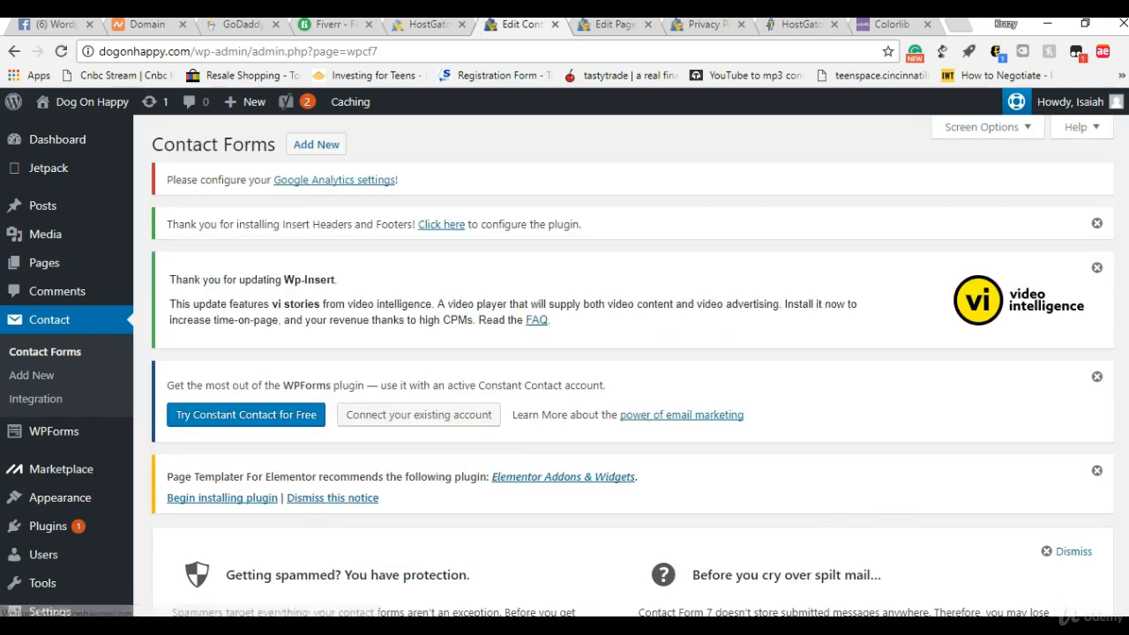
scroll(1120, 212, "down", 2)
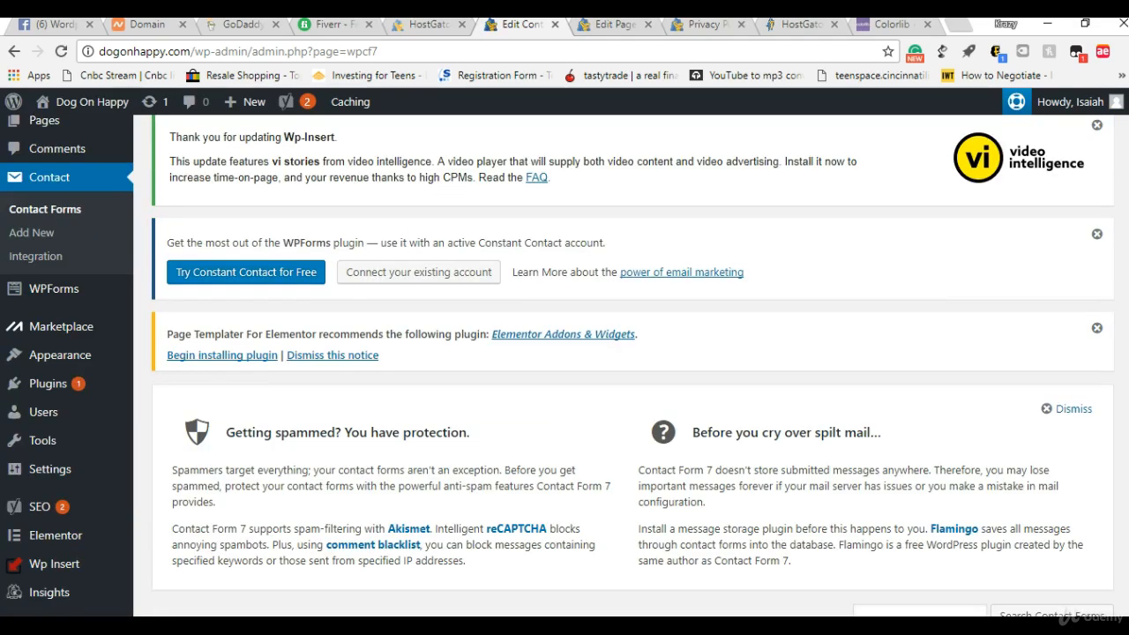
scroll(1109, 327, "down", 3)
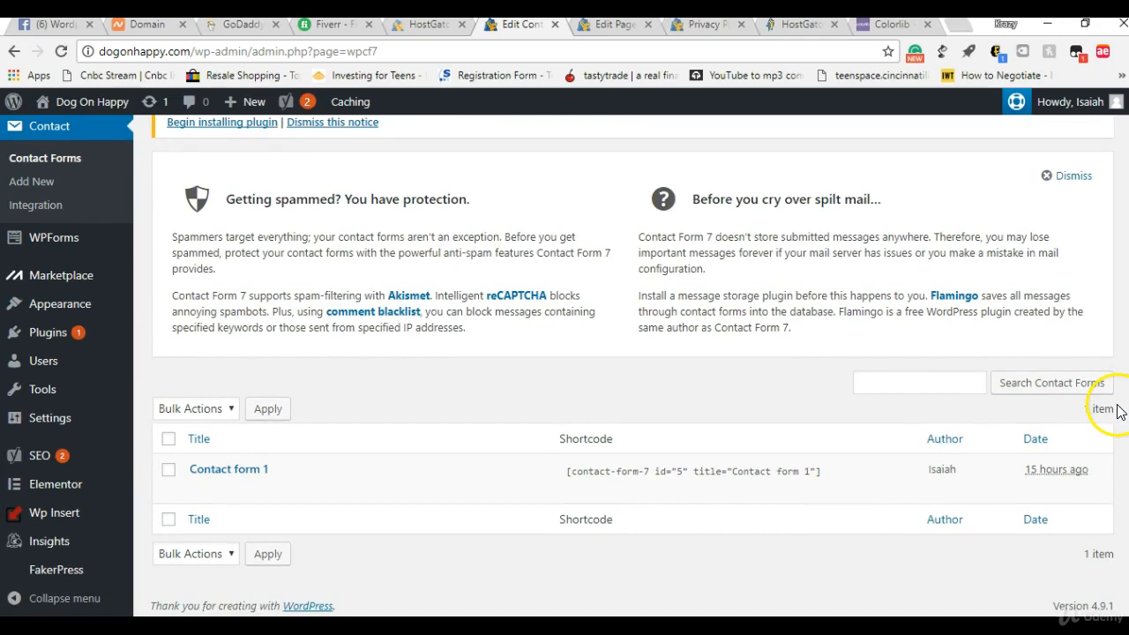
left_click(240, 476)
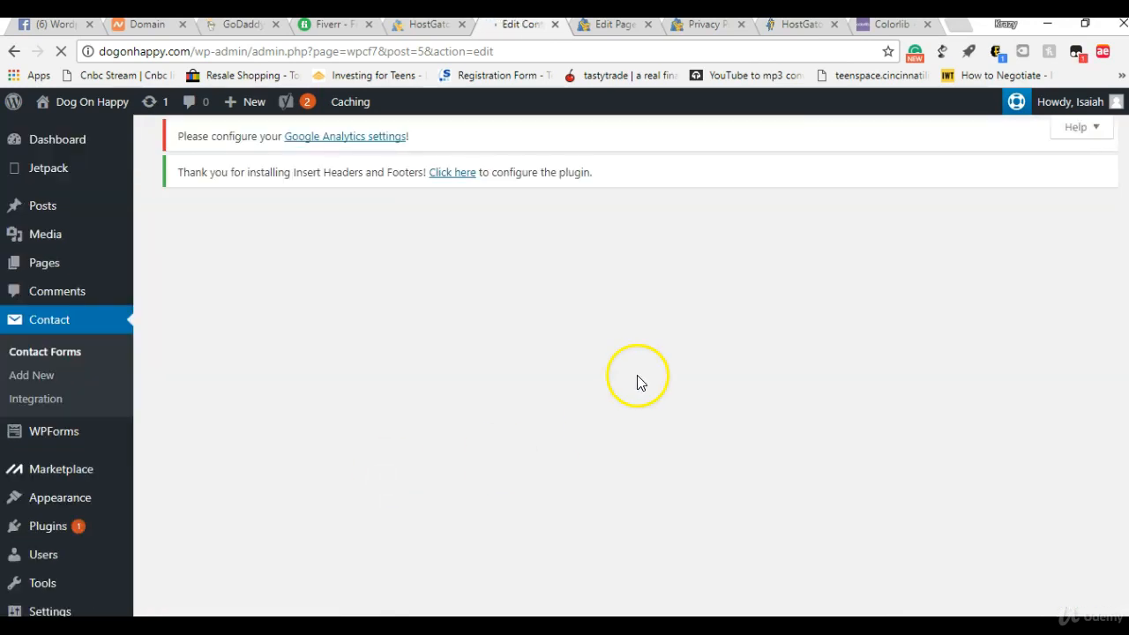
Step: Look through the form template of Contact form 1 and copy the form's shortcode
scroll(1125, 369, "down", 3)
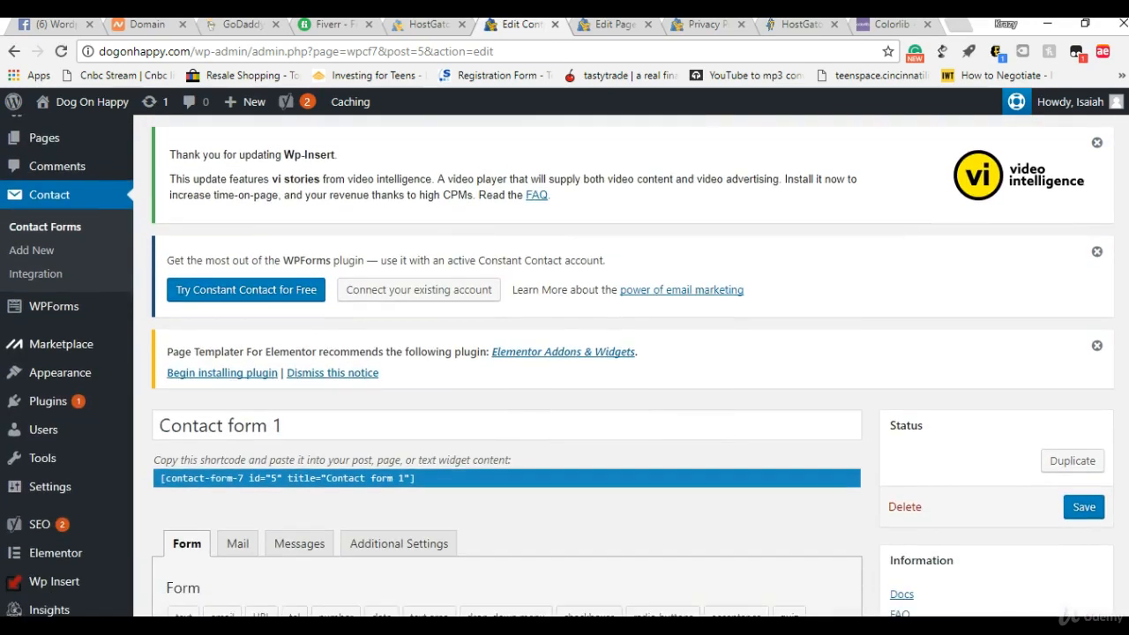
scroll(1126, 369, "down", 1)
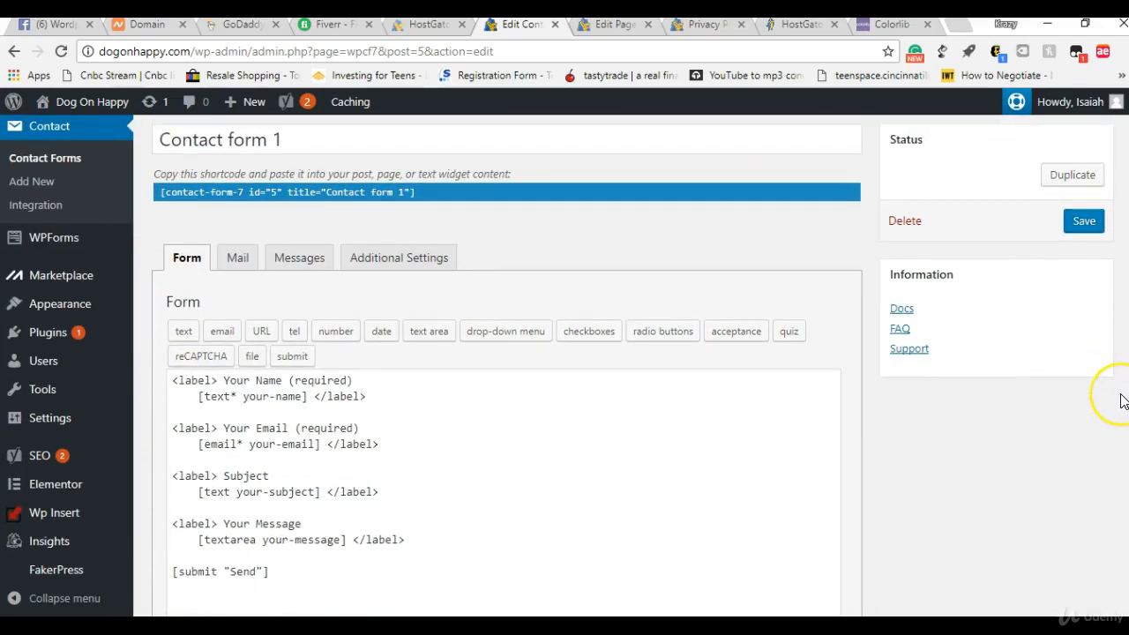
scroll(1118, 423, "down", 1)
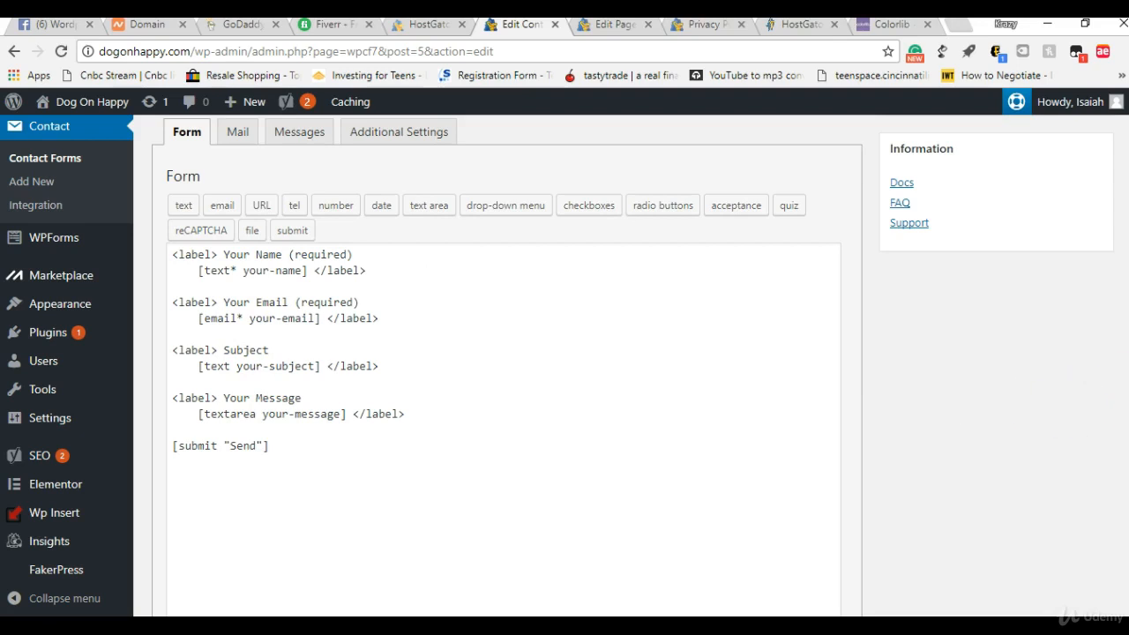
scroll(508, 361, "down", 3)
scroll(507, 361, "up", 4)
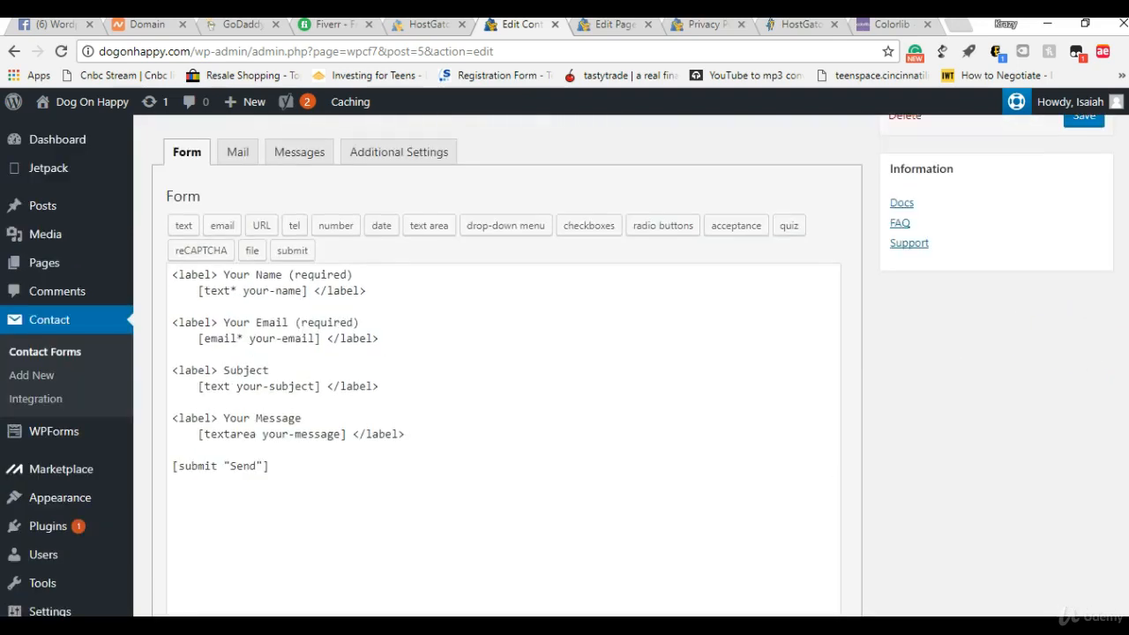
scroll(1108, 315, "up", 2)
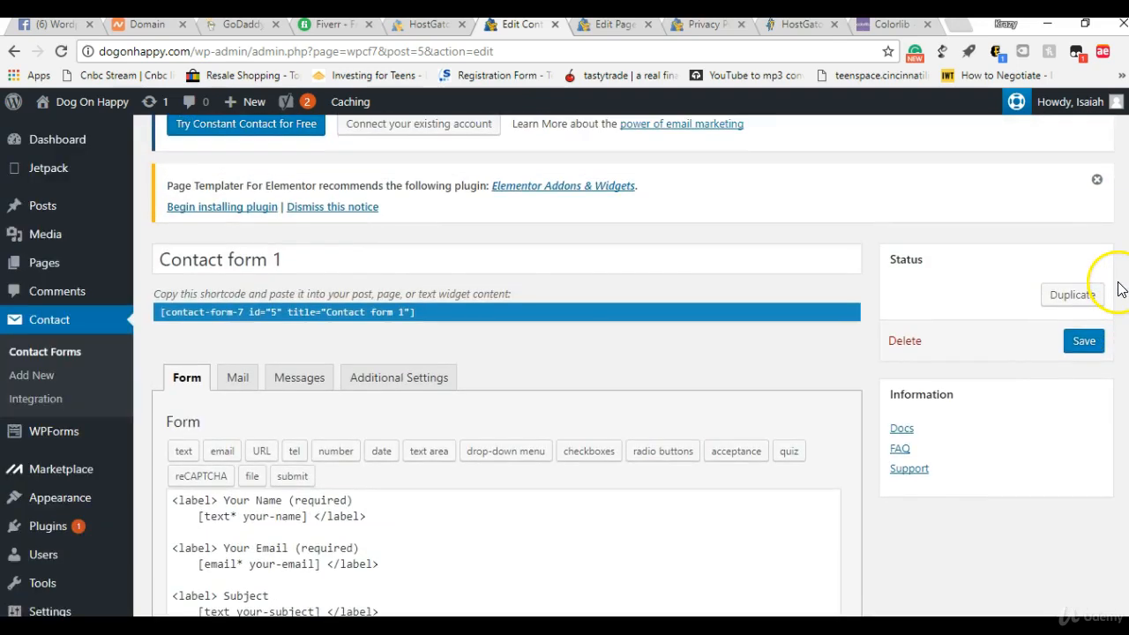
left_click(284, 309)
right_click(285, 314)
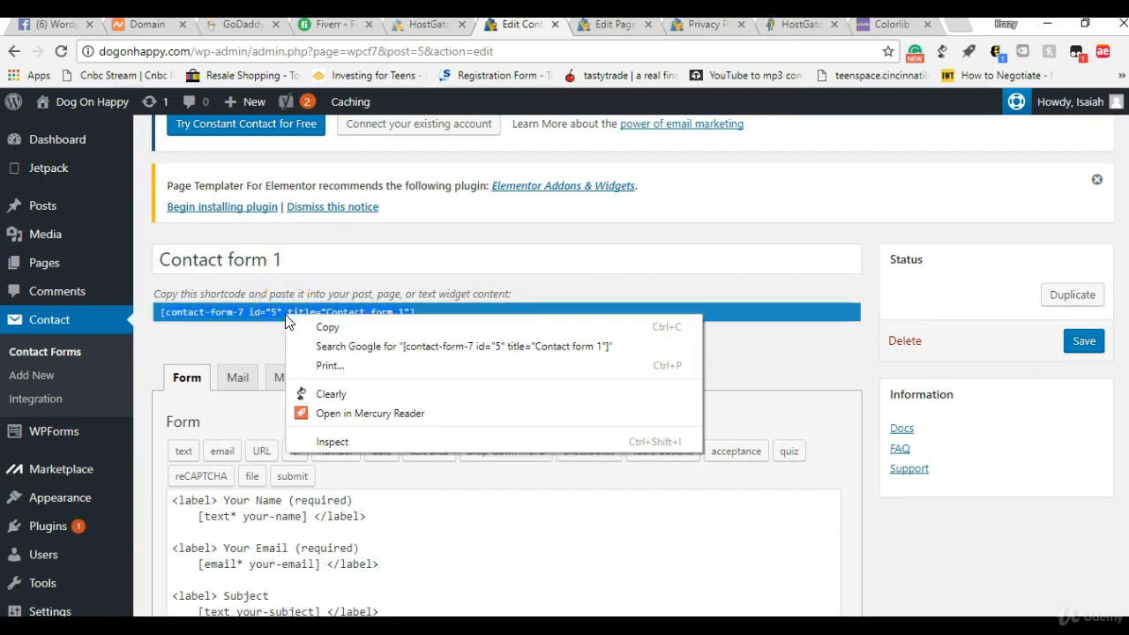
left_click(319, 328)
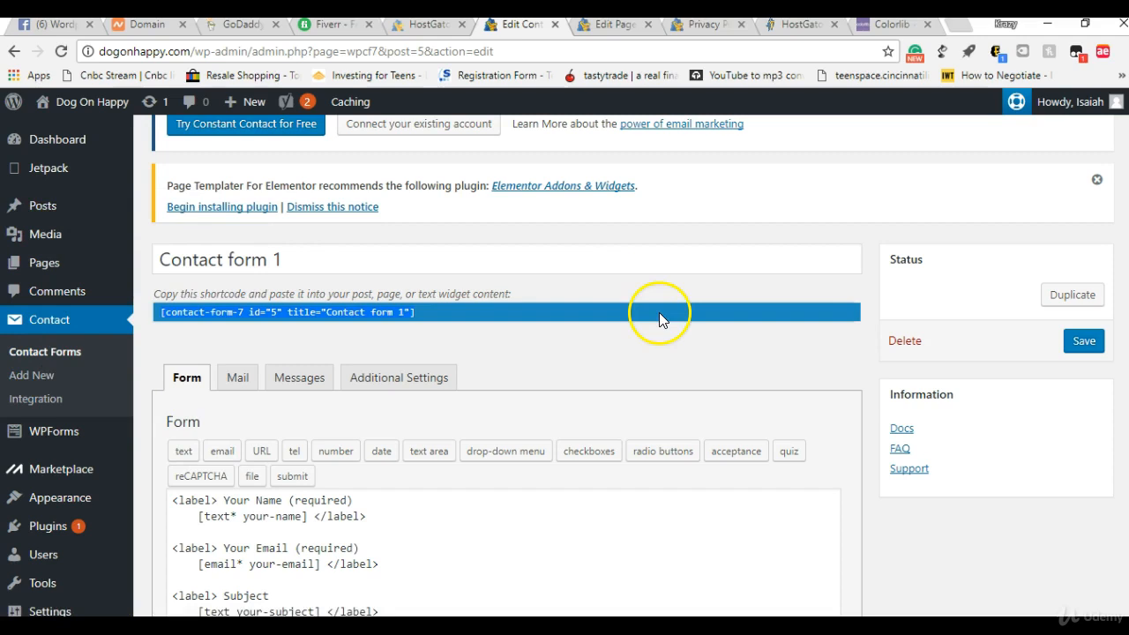
Step: Add a new page to the site and title it "Contact"
mouse_move(48, 258)
left_click(173, 291)
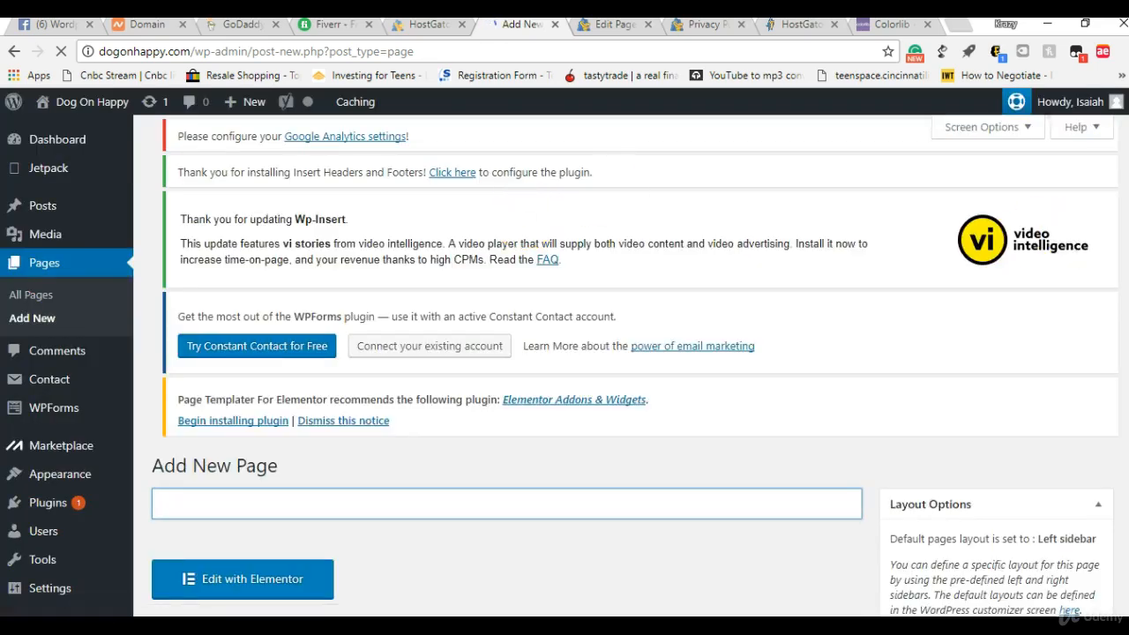
scroll(564, 366, "down", 3)
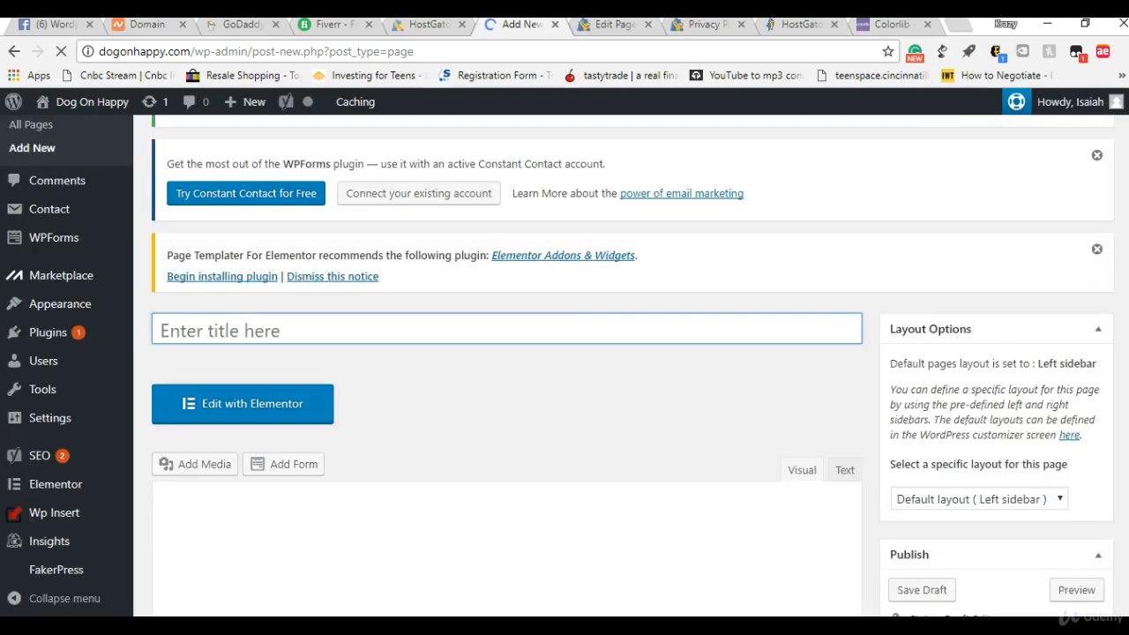
left_click(619, 326)
type("Contact")
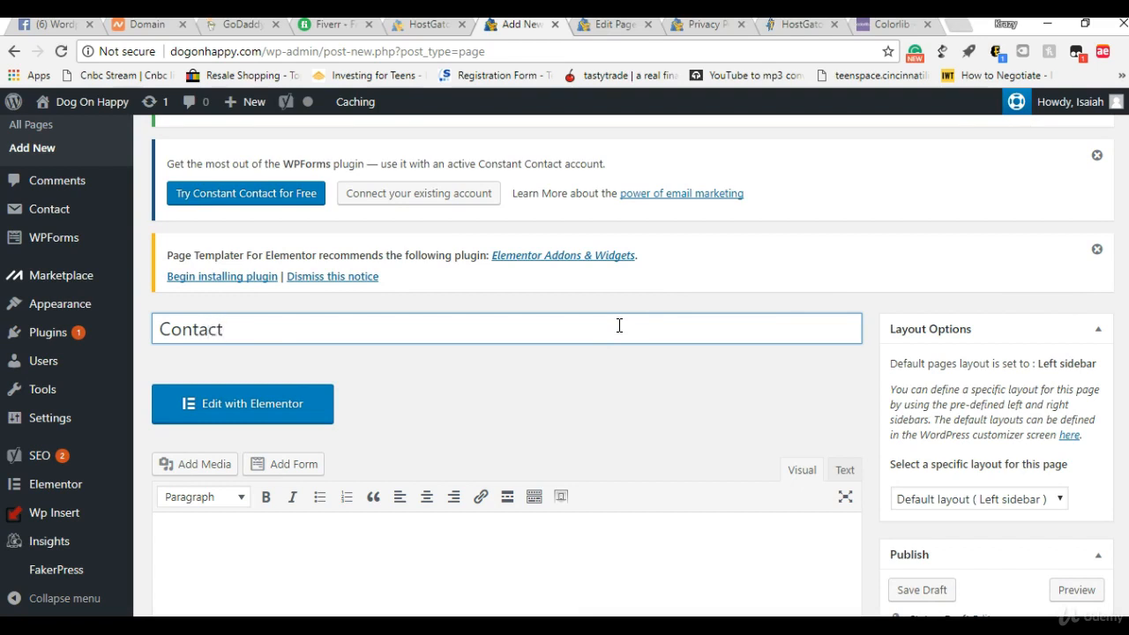
Step: Paste the shortcode [contact-form-7 id="5" title="Contact form 1"] into the Contact page's body in text mode
left_click_drag(1124, 220, 1114, 244)
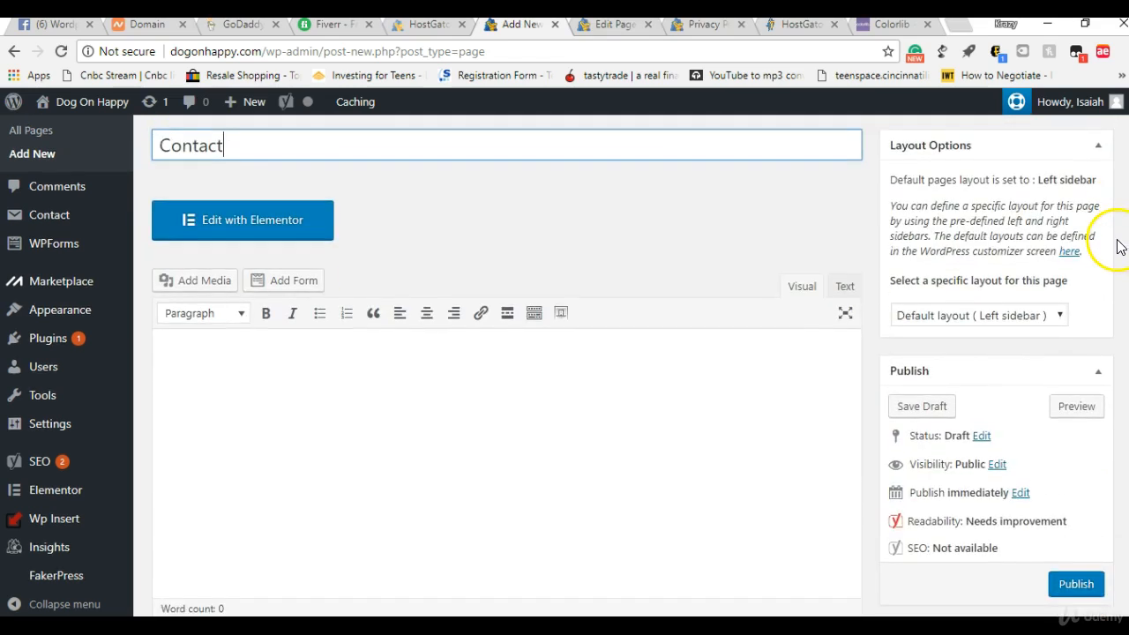
left_click(843, 289)
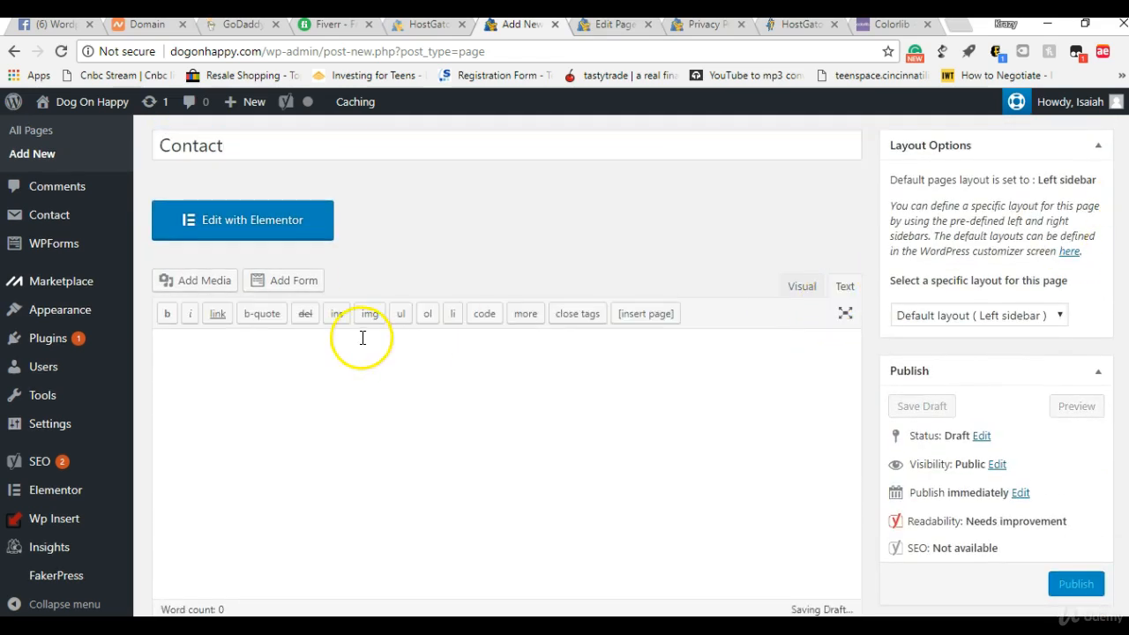
left_click(231, 360)
right_click(230, 360)
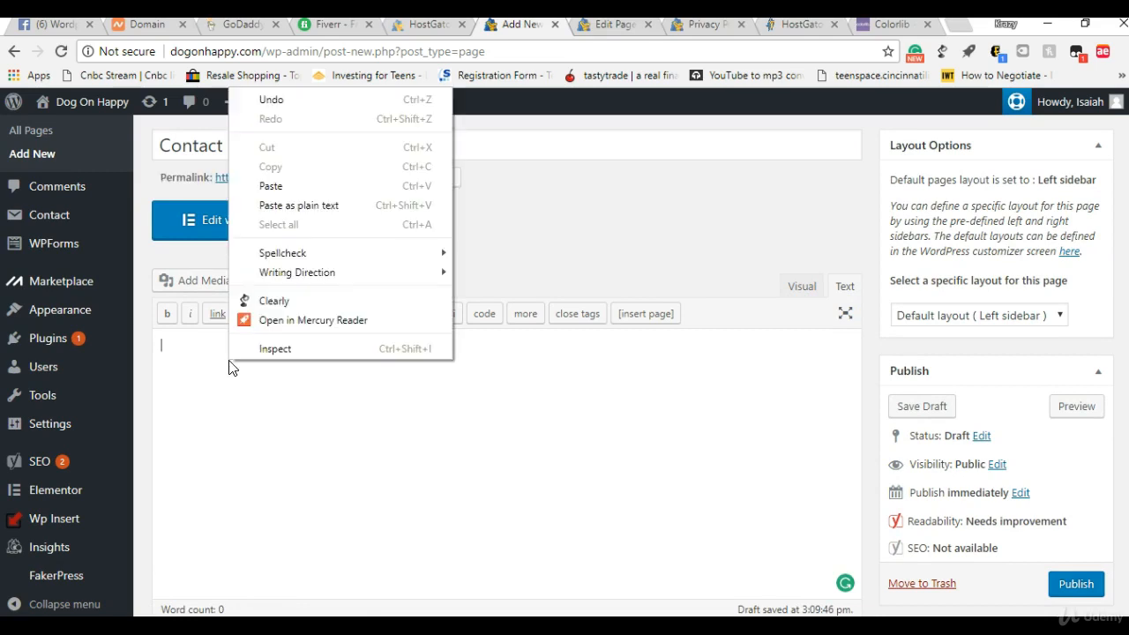
left_click(272, 186)
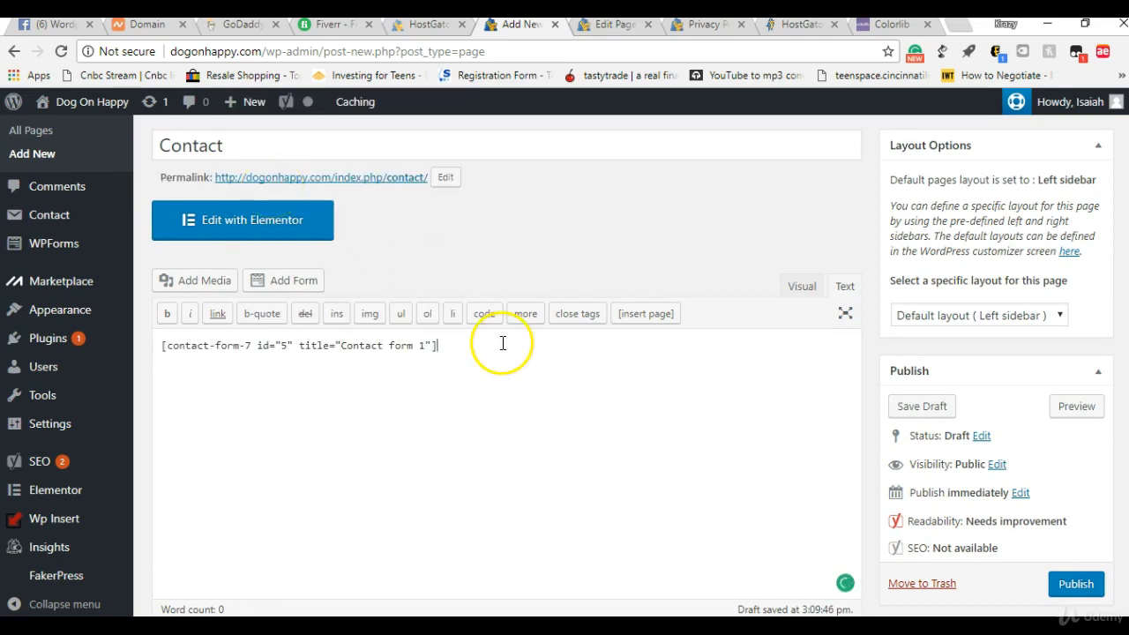
left_click(806, 286)
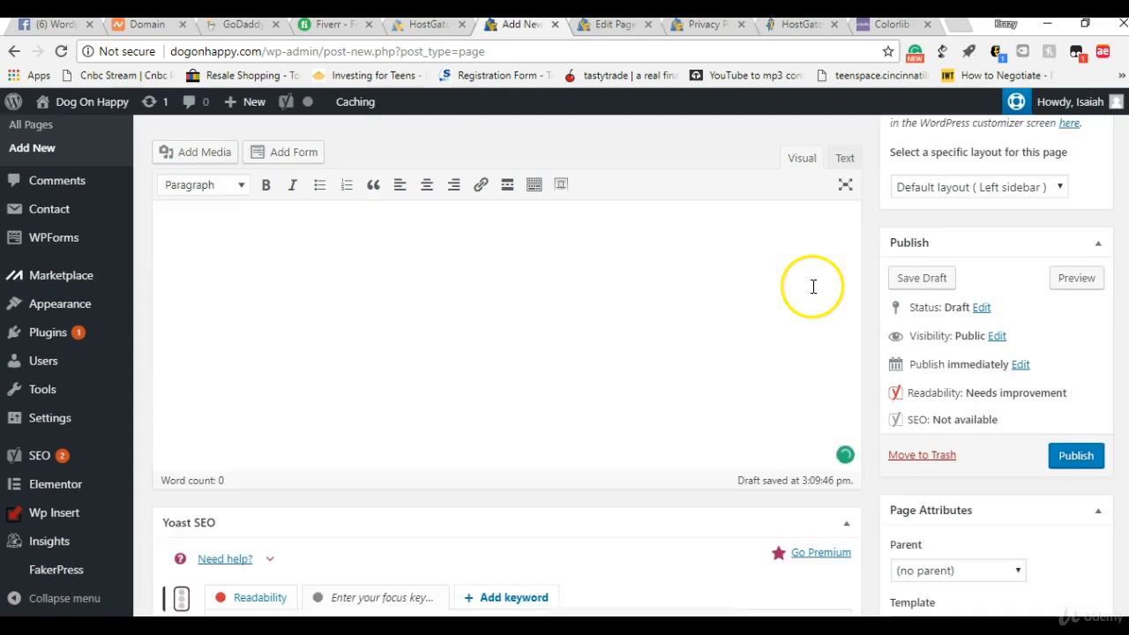
left_click(842, 155)
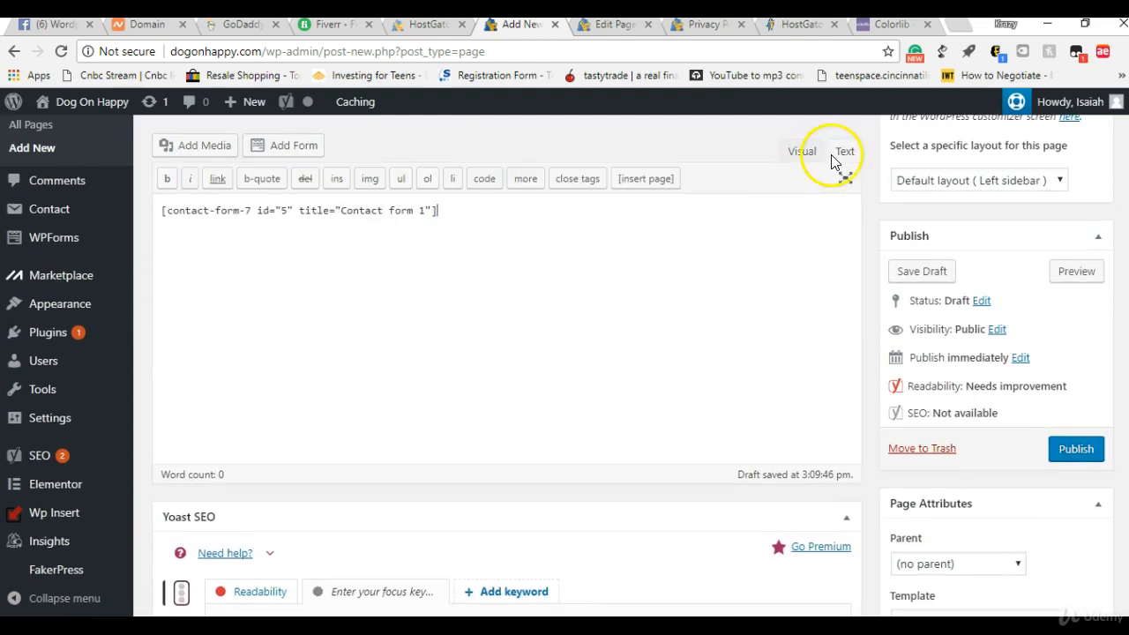
Step: Set the Contact page's layout to "No sidebars : full width layout" and save the page as a draft
left_click(919, 184)
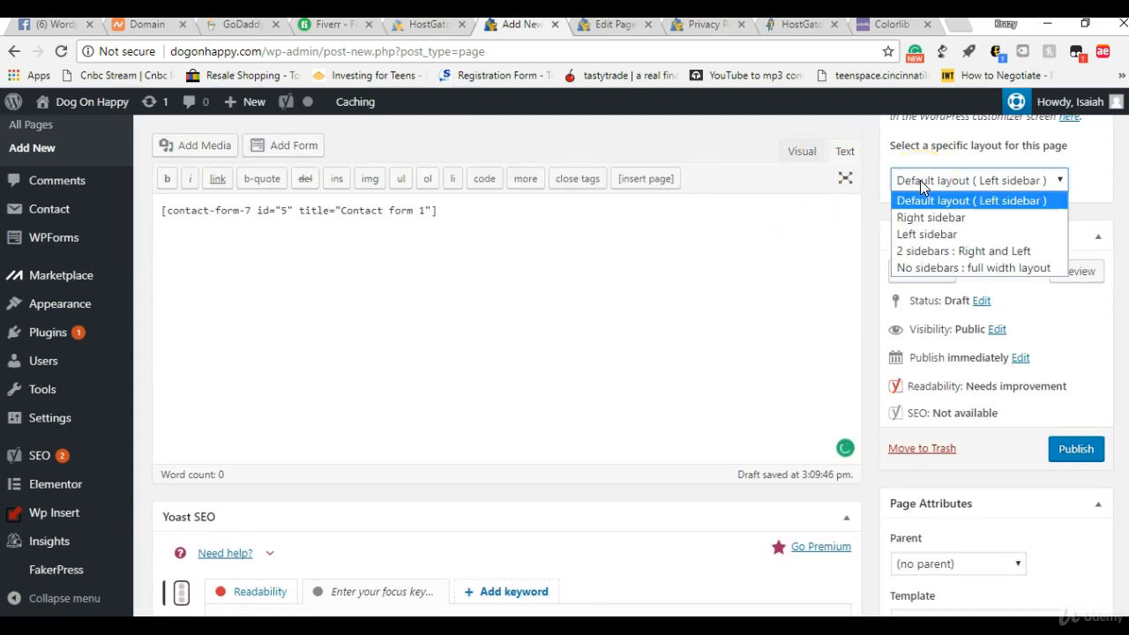
left_click(919, 265)
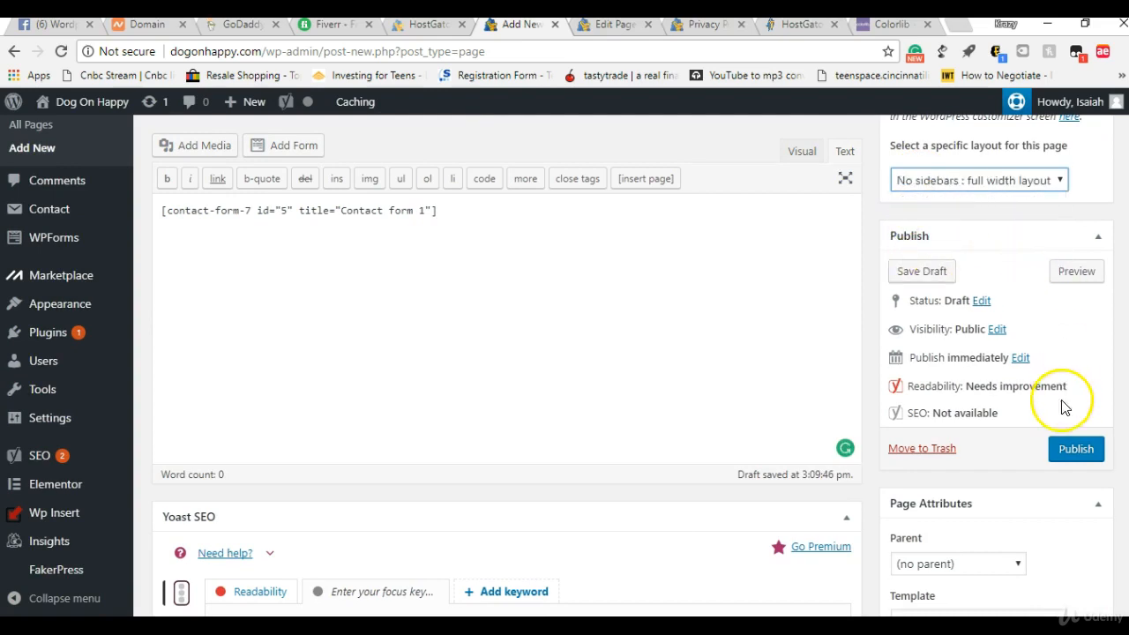
left_click(923, 271)
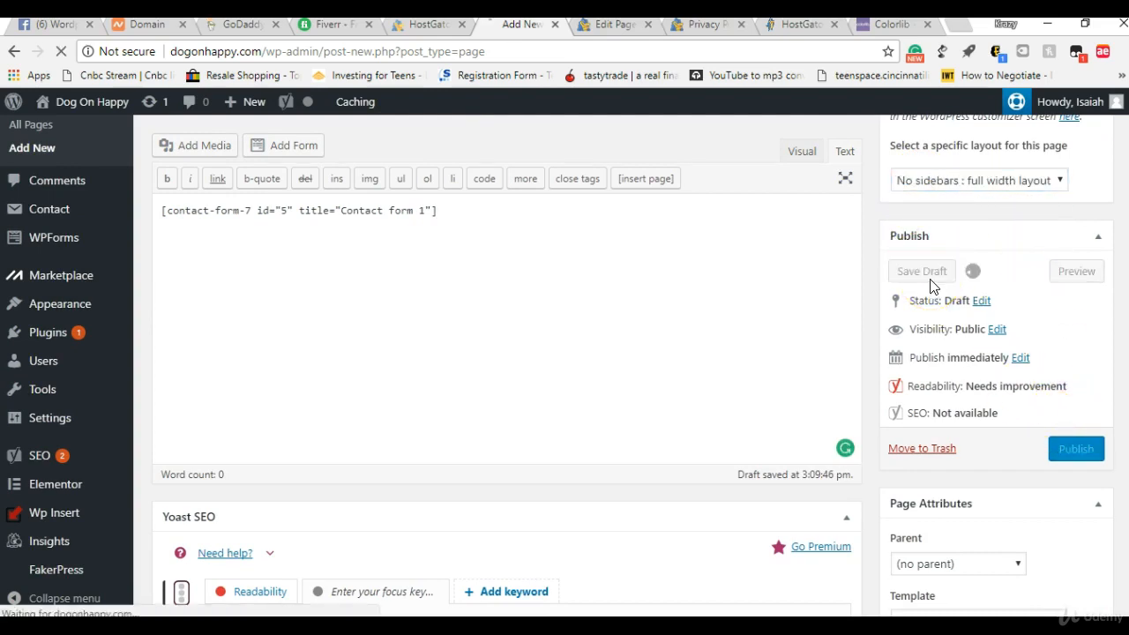
Step: Preview the Contact page and examine its embedded form fields
left_click(1074, 275)
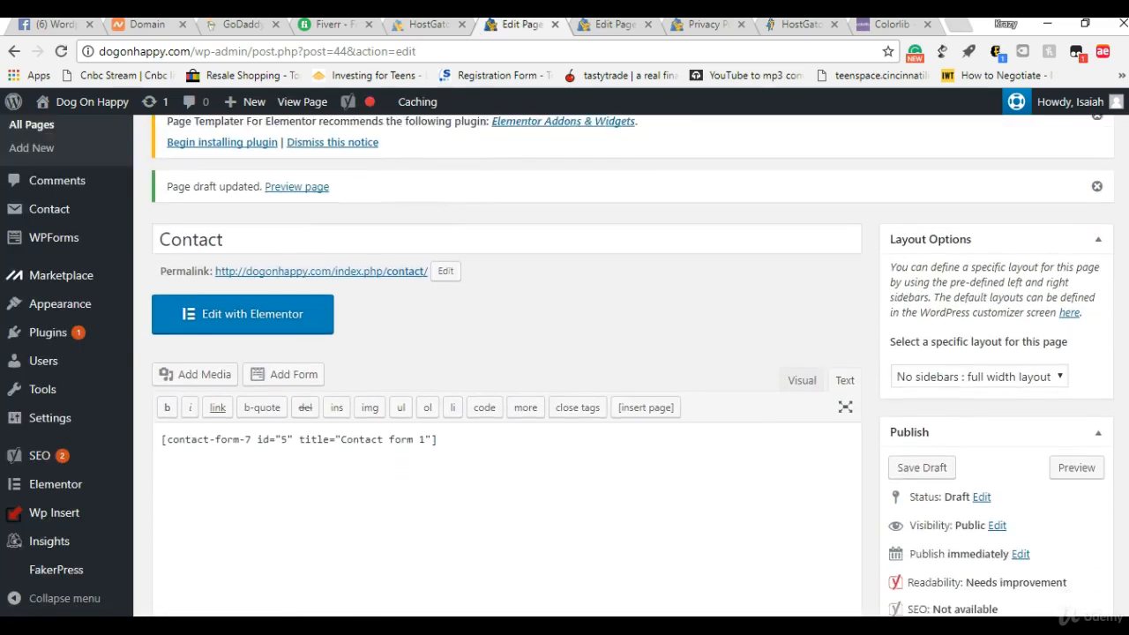
left_click(1080, 445)
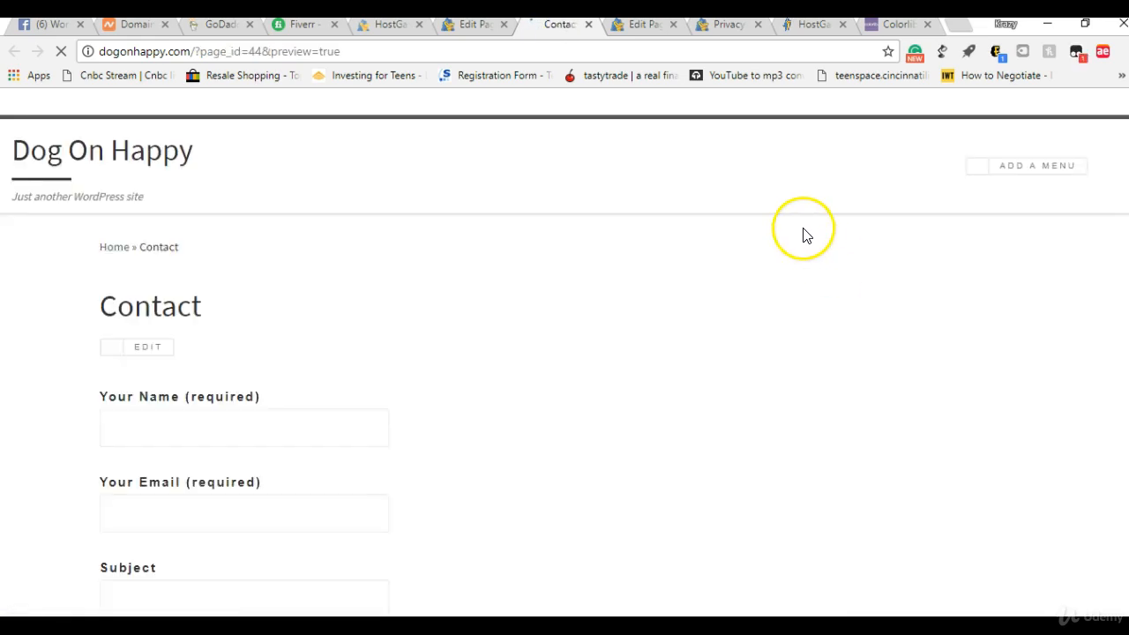
scroll(1121, 340, "down", 5)
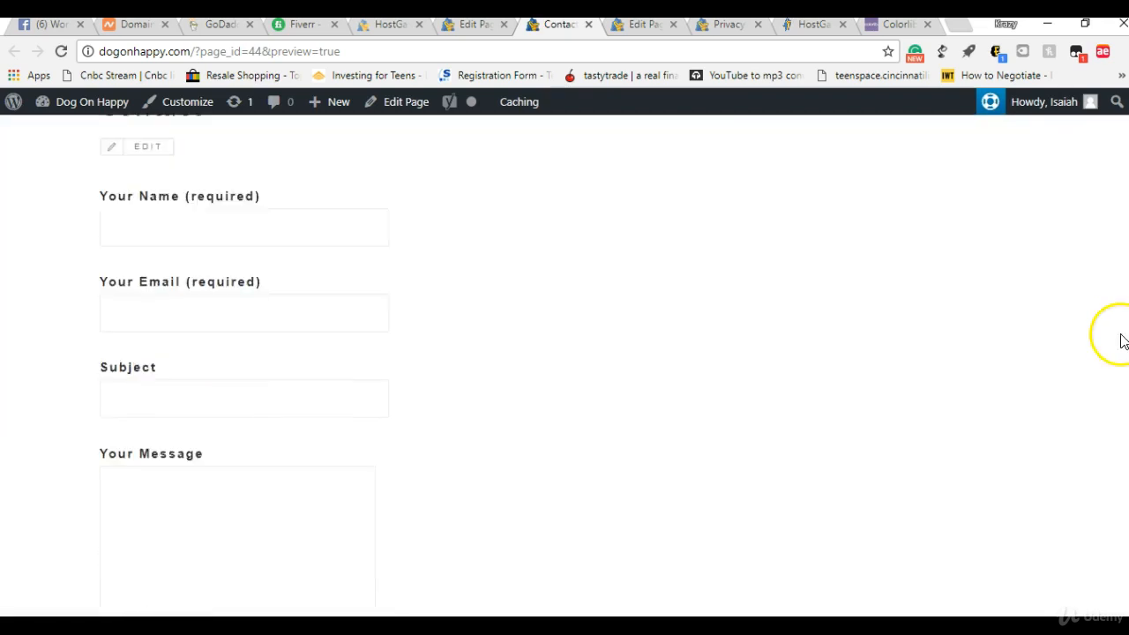
Step: Review the previewed Contact page from its title and name field down to the message box
scroll(1109, 299, "up", 3)
scroll(1108, 300, "up", 1)
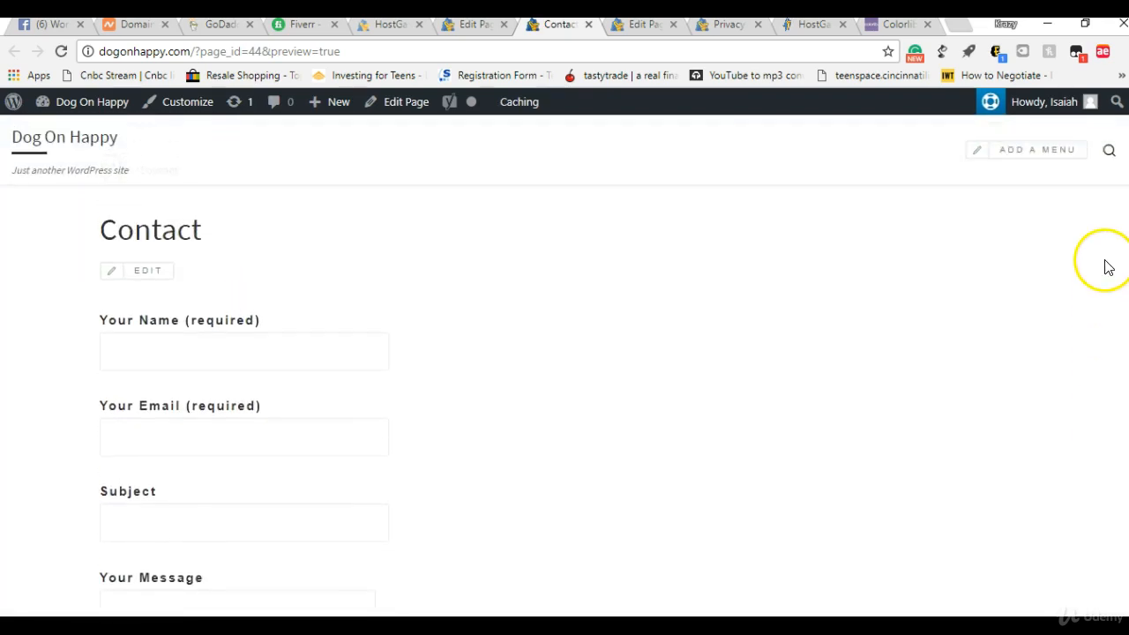
scroll(1101, 253, "down", 2)
scroll(1091, 340, "down", 3)
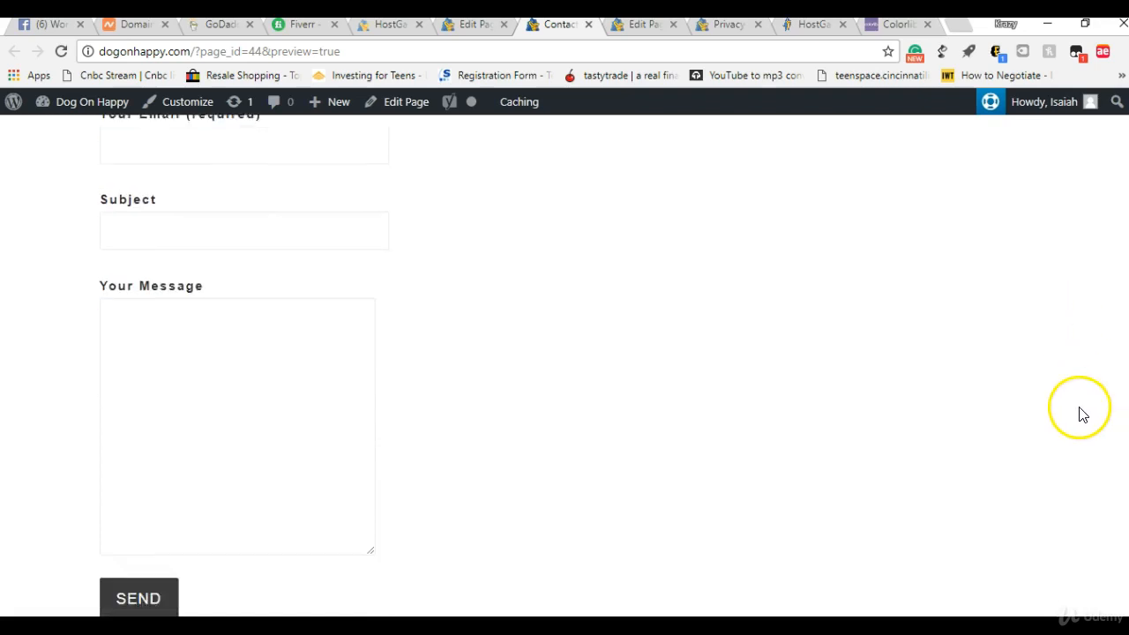
scroll(1068, 454, "up", 5)
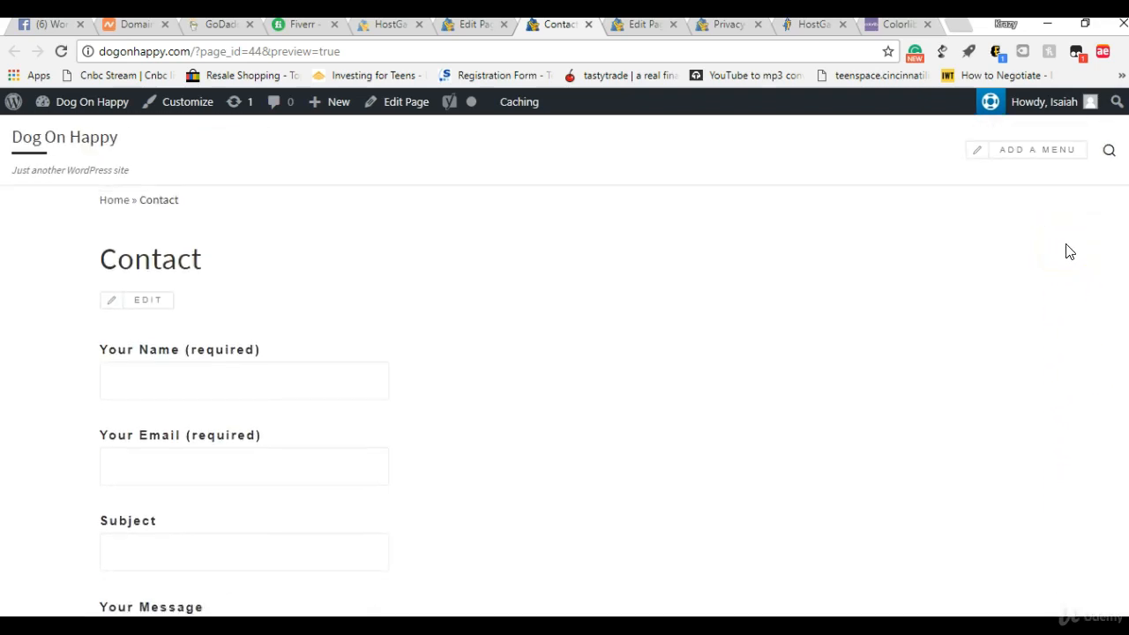
scroll(1041, 371, "down", 4)
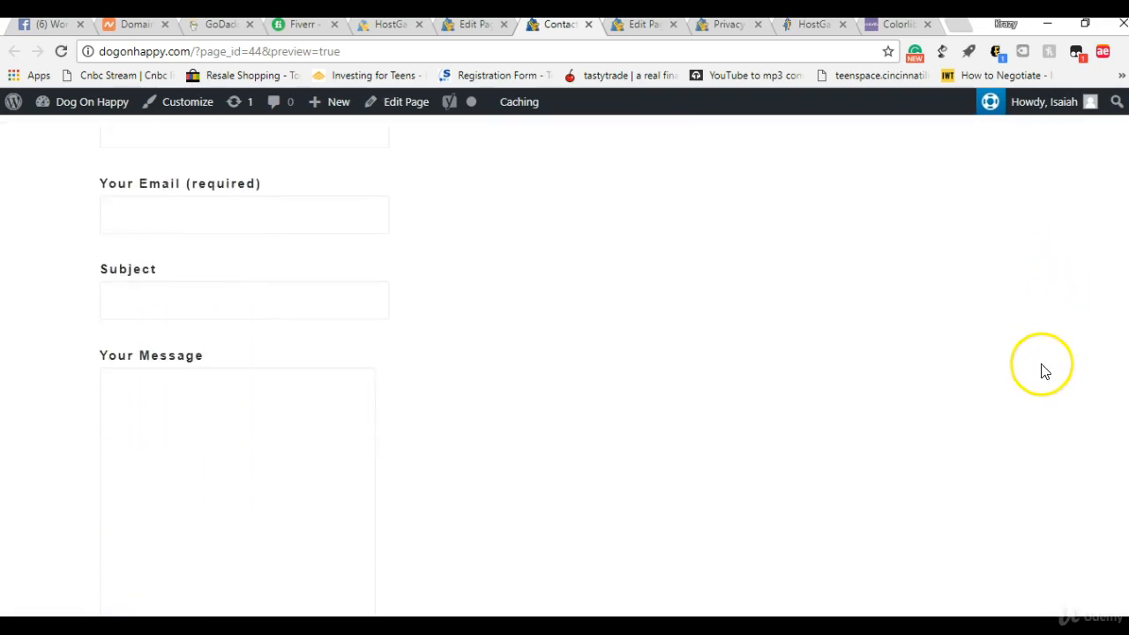
scroll(1063, 235, "up", 4)
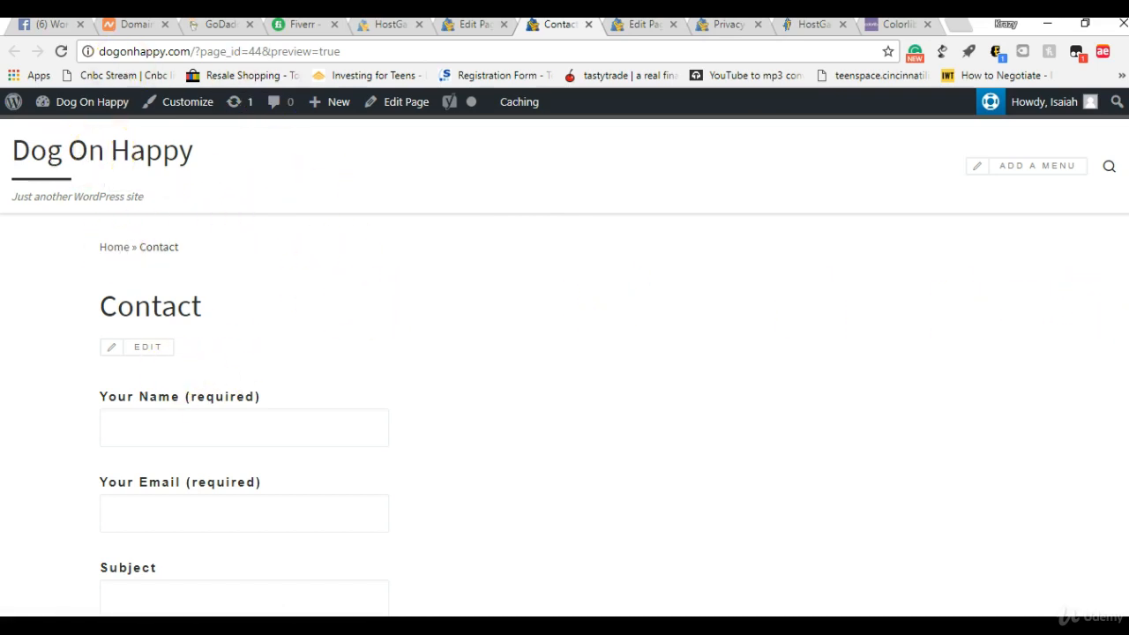
scroll(1122, 403, "down", 3)
scroll(1122, 379, "up", 3)
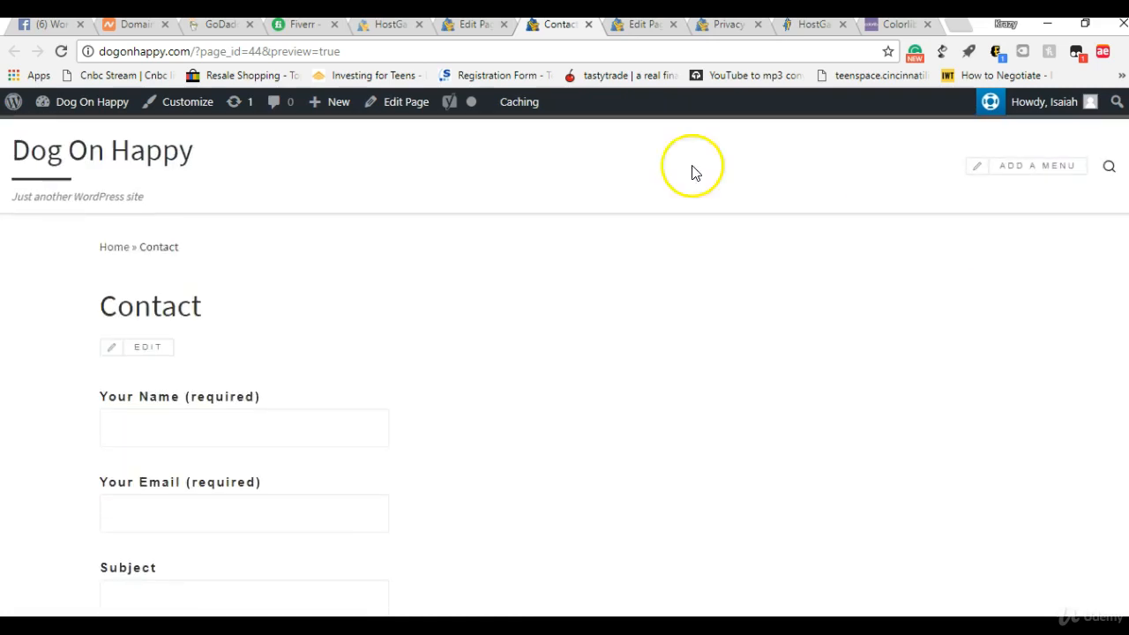
Step: Return to the Contact page's editor, add another new page and title it "About Us"
left_click(467, 29)
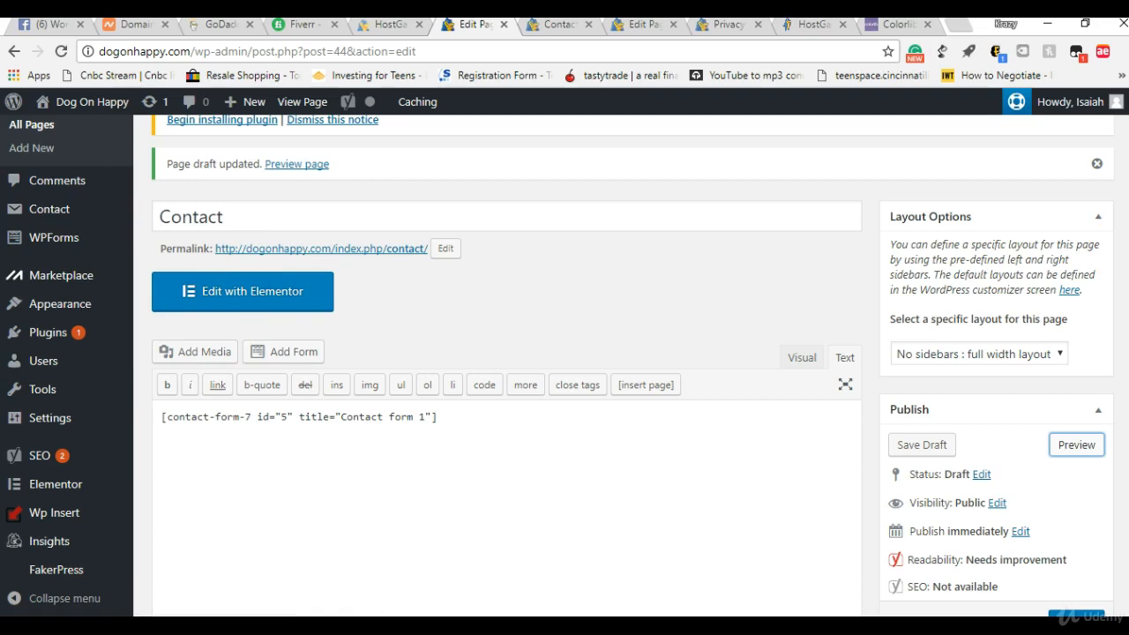
scroll(1063, 179, "up", 3)
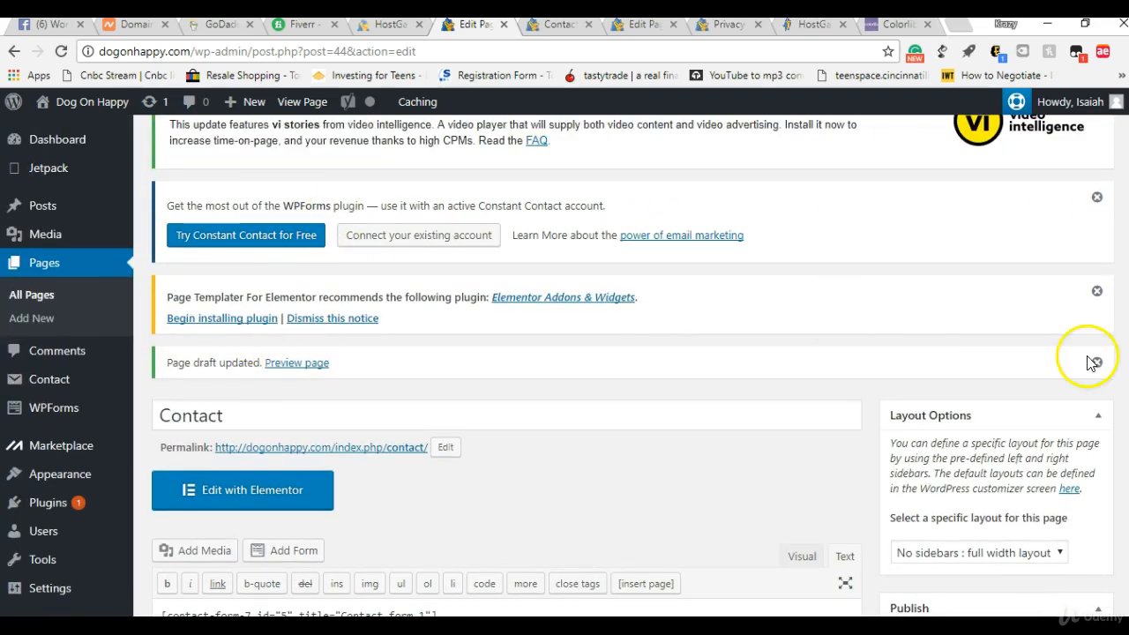
scroll(1094, 361, "up", 2)
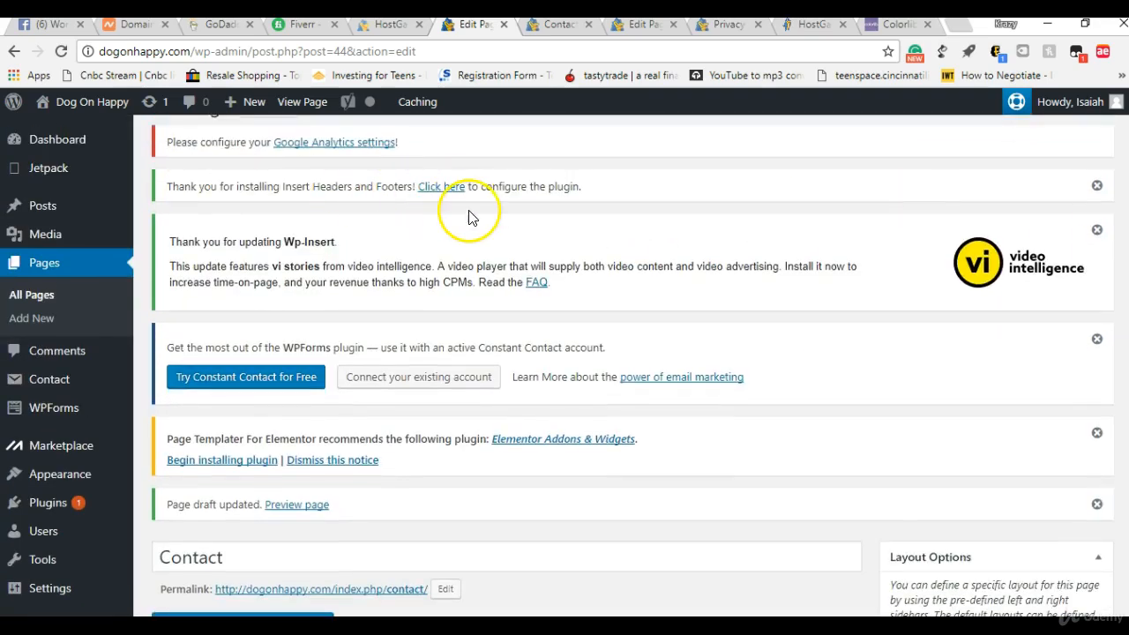
scroll(469, 217, "up", 1)
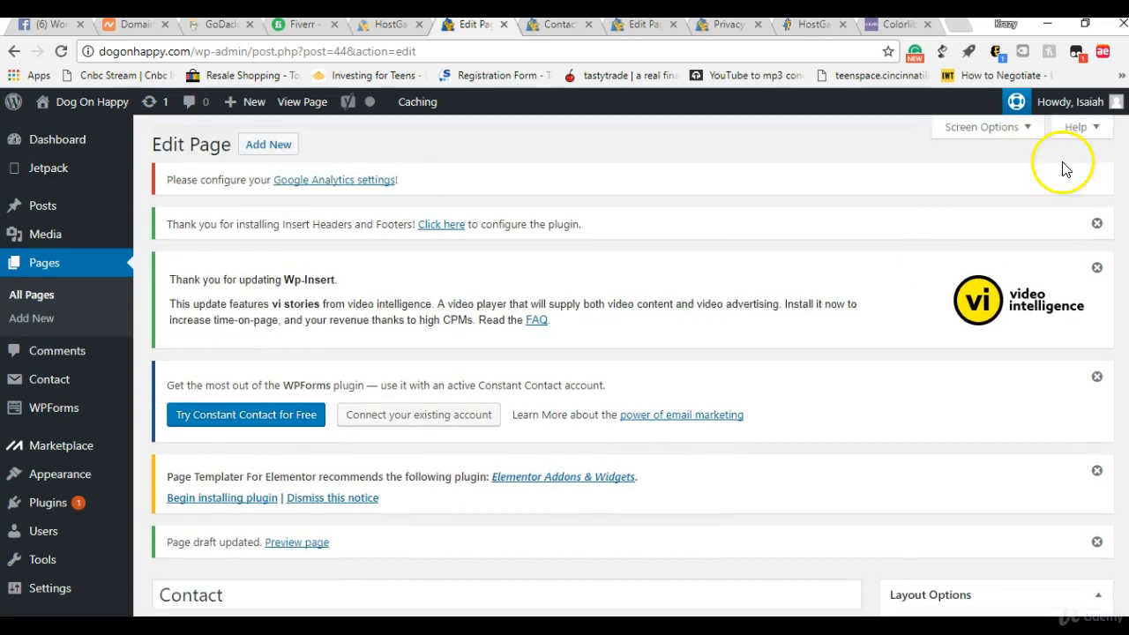
left_click(252, 148)
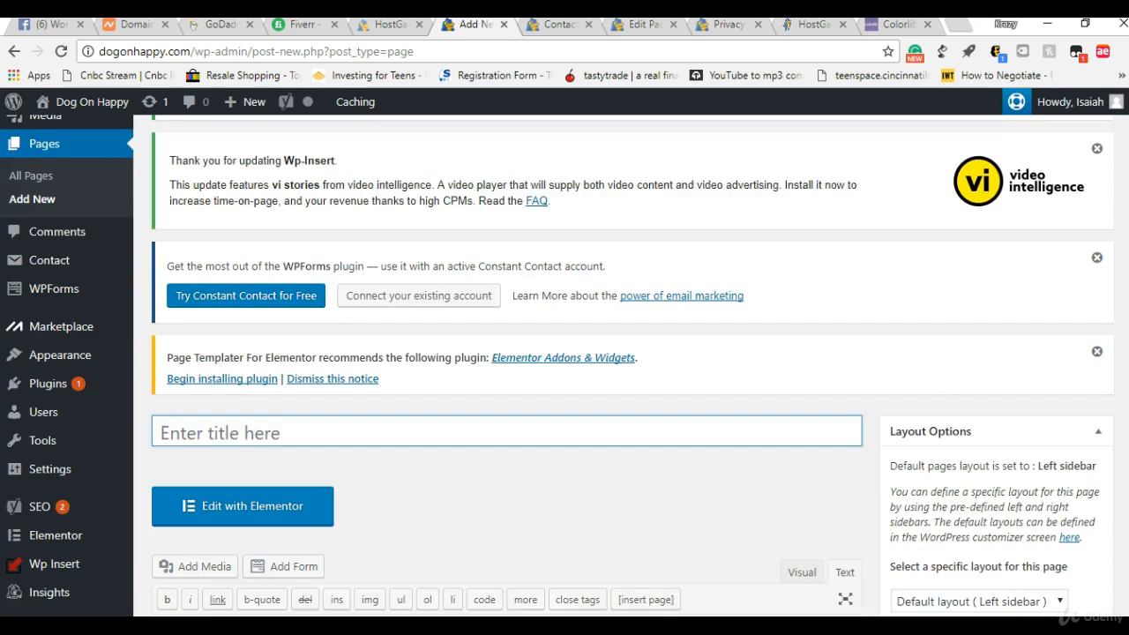
scroll(565, 371, "down", 3)
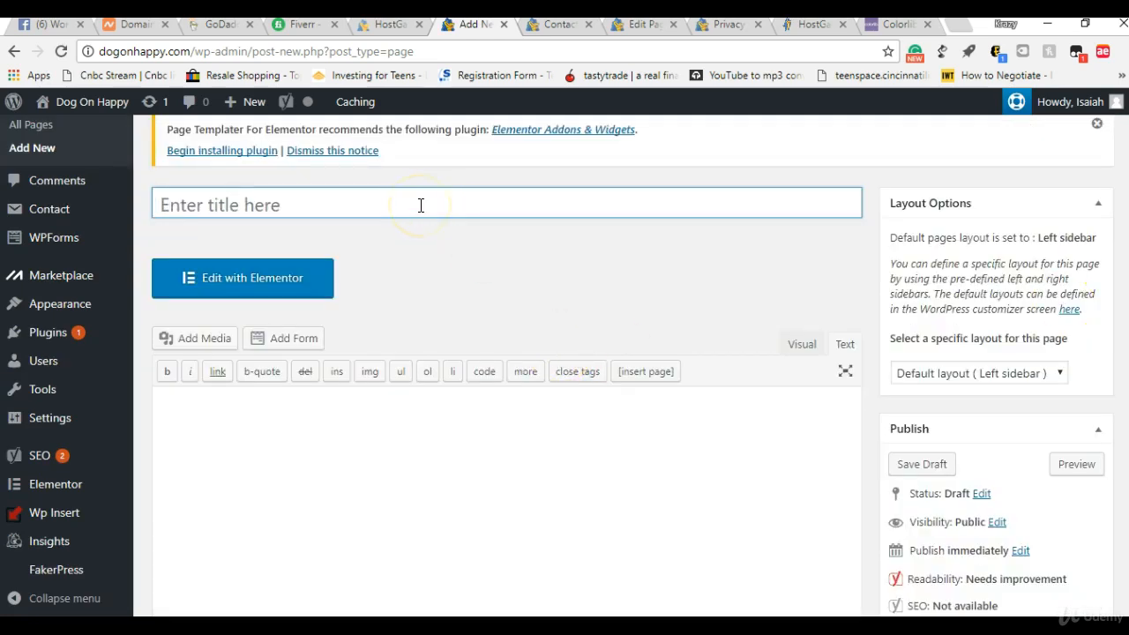
type("About")
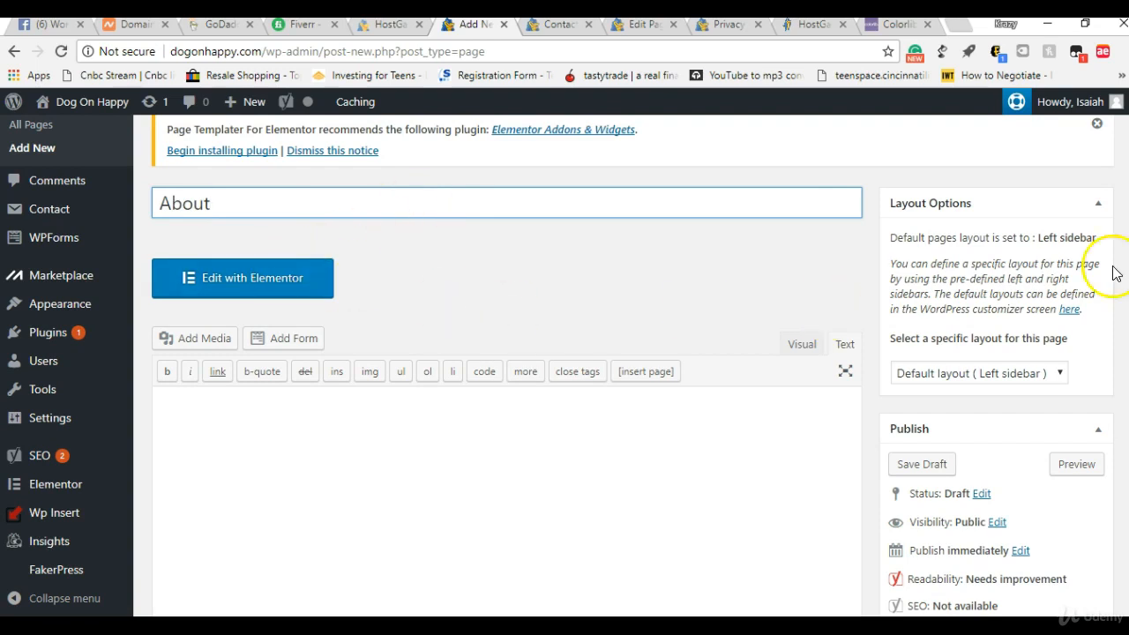
scroll(631, 365, "down", 2)
scroll(632, 365, "up", 2)
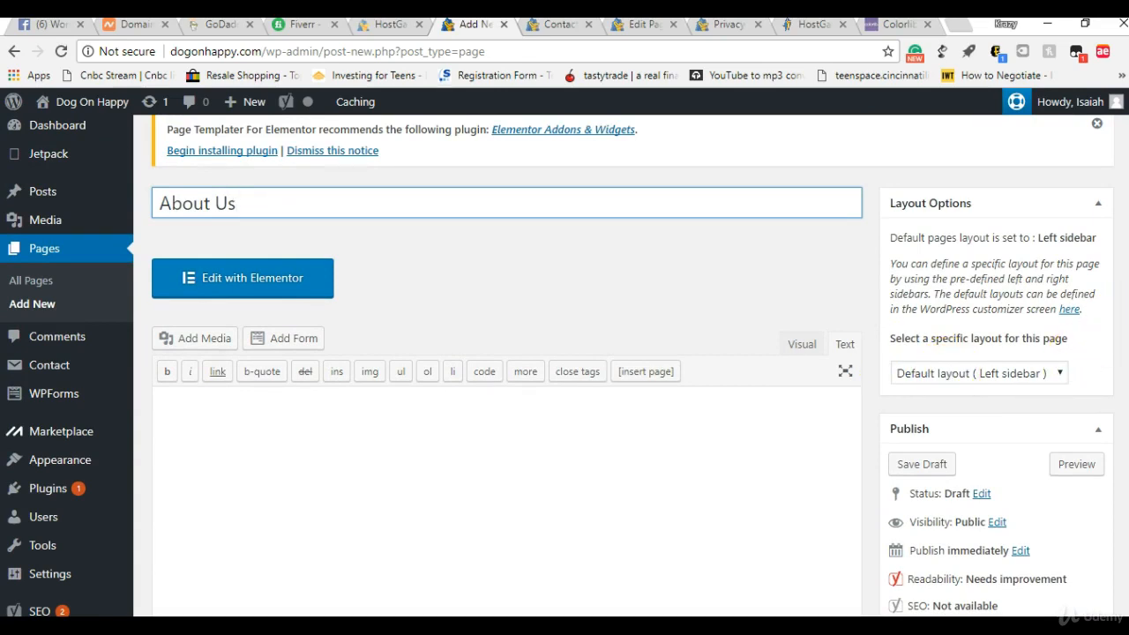
Step: Publish the About Us page with an empty body and the default layout
scroll(565, 365, "down", 3)
left_click(1079, 372)
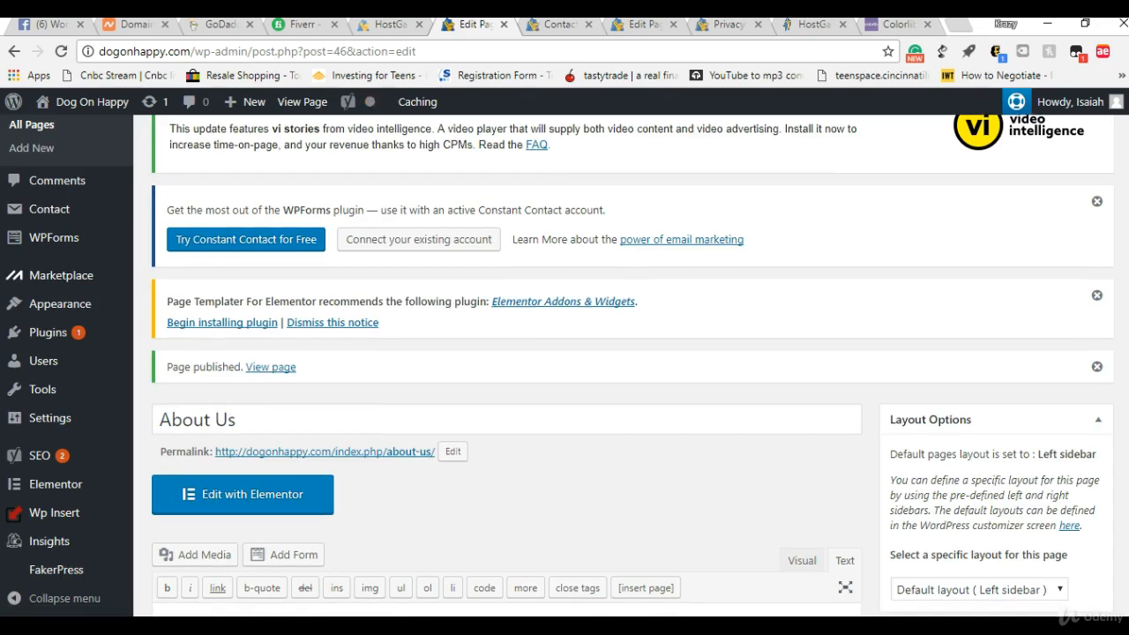
scroll(633, 365, "down", 2)
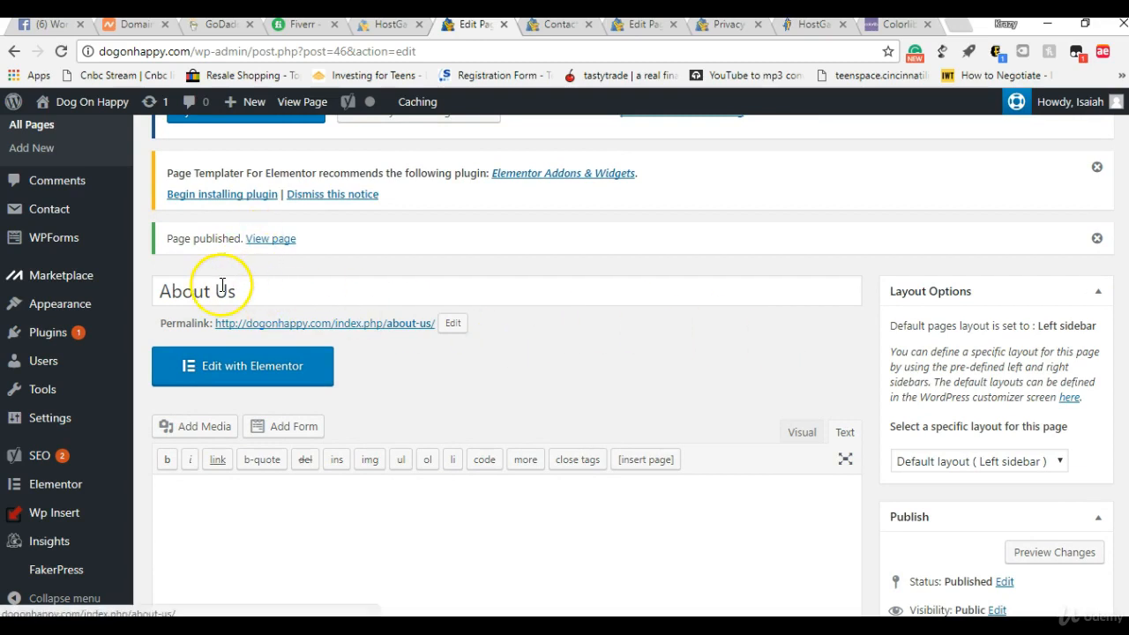
mouse_move(213, 287)
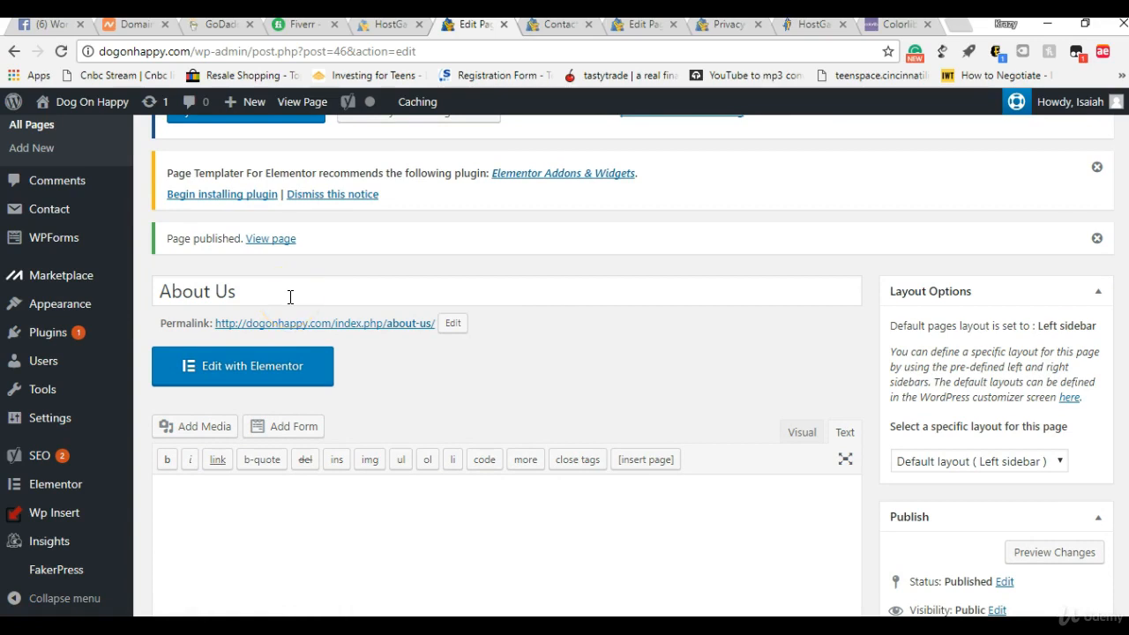
Step: Add another new page to the site and title it "Blog"
scroll(1102, 223, "up", 2)
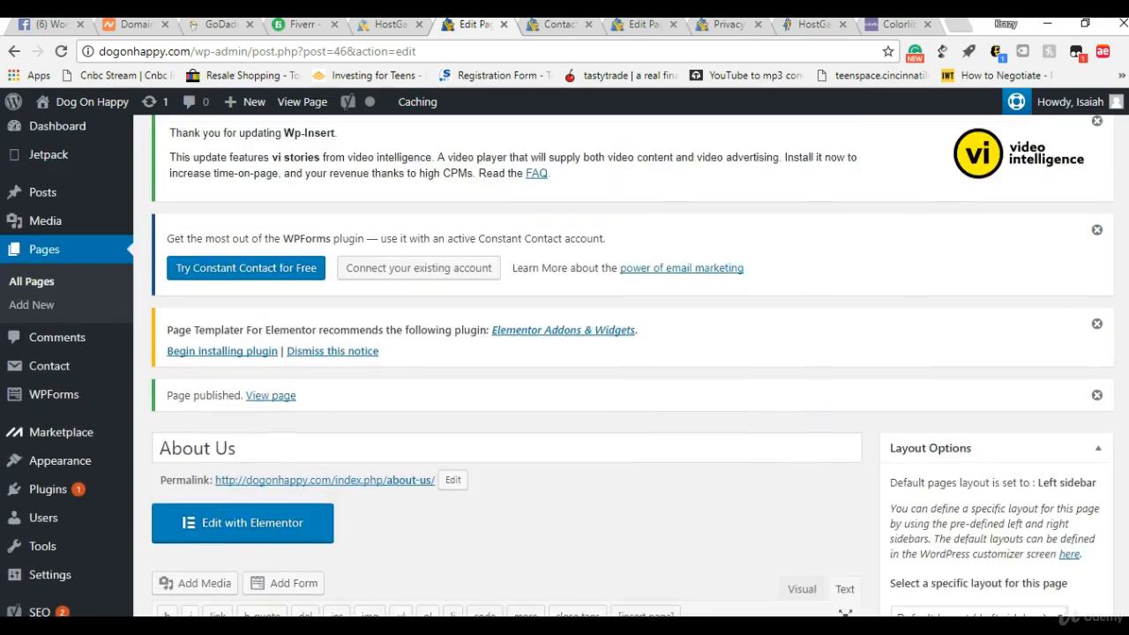
scroll(949, 221, "up", 2)
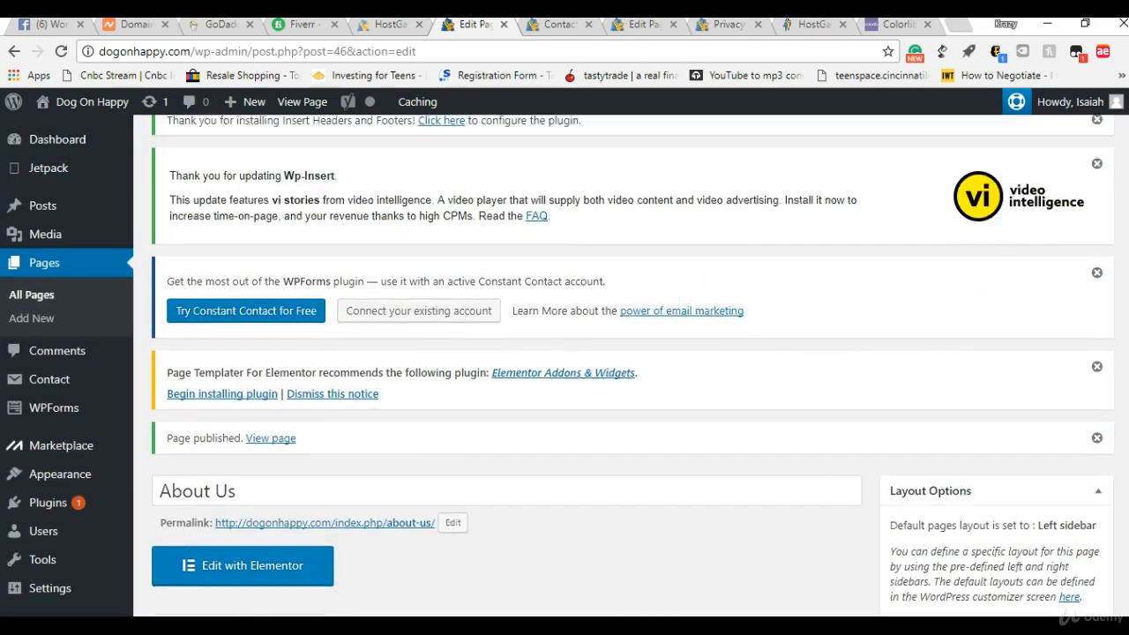
left_click(269, 147)
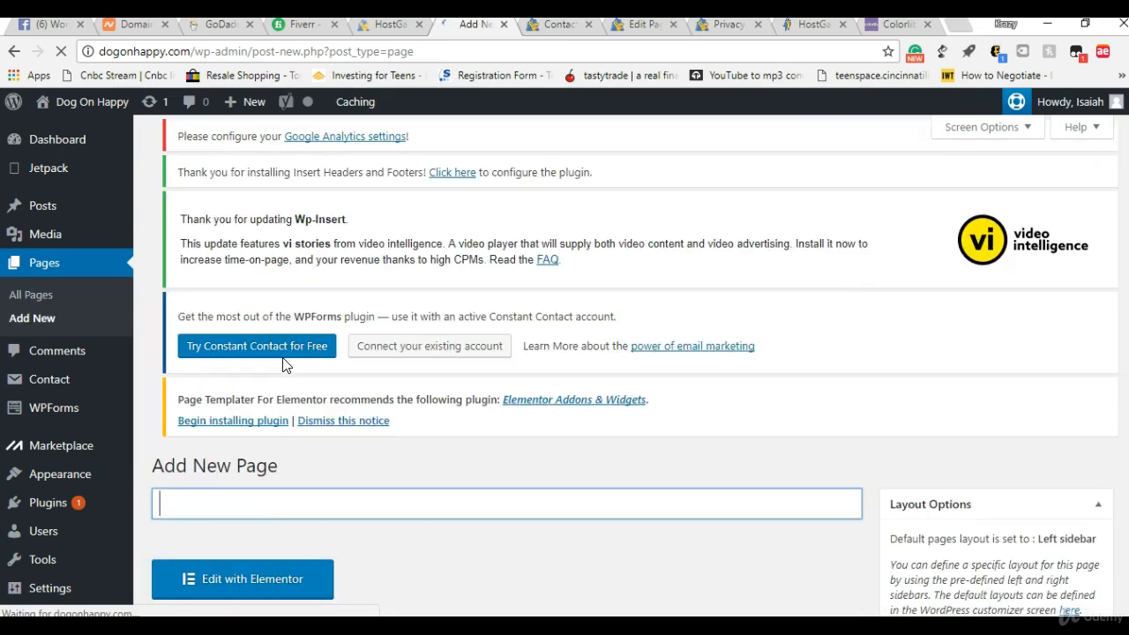
left_click(272, 506)
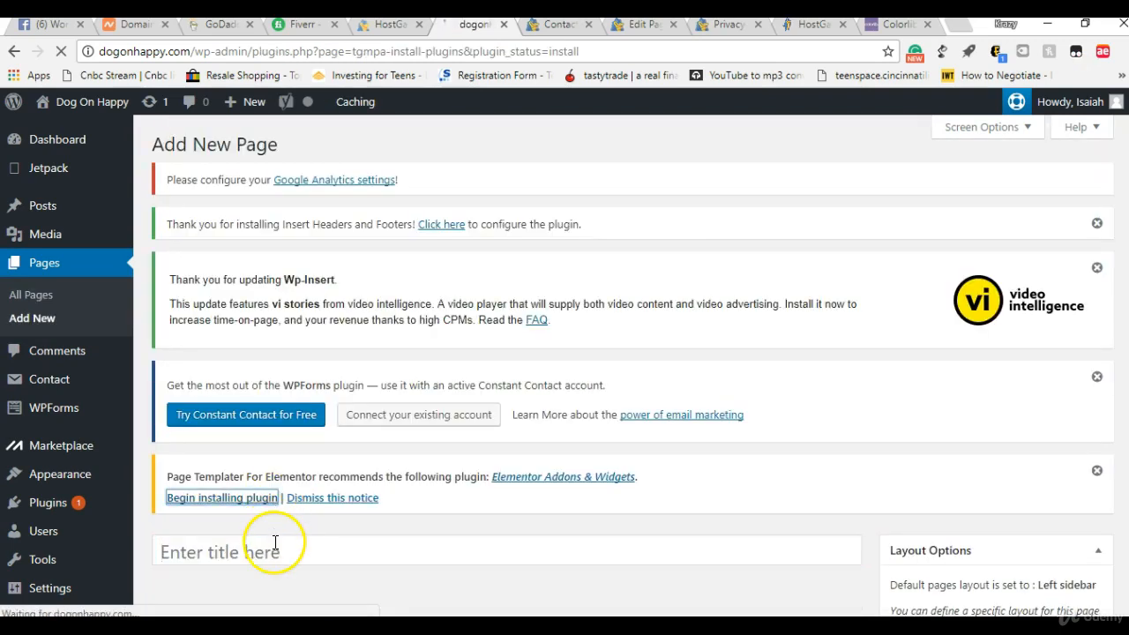
left_click(13, 52)
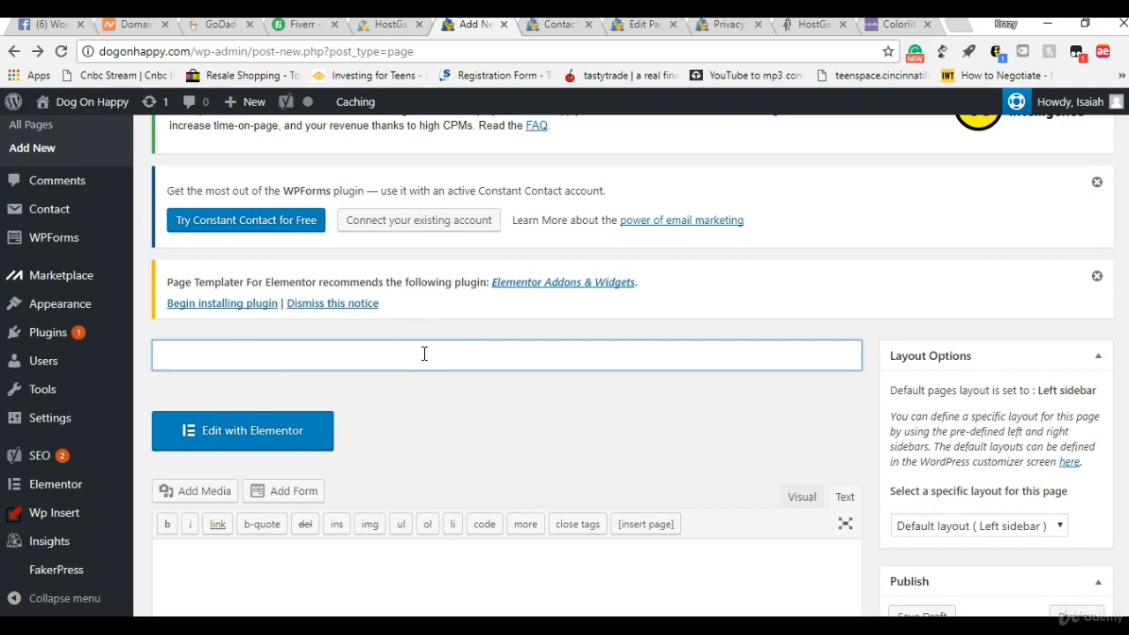
type("Blog")
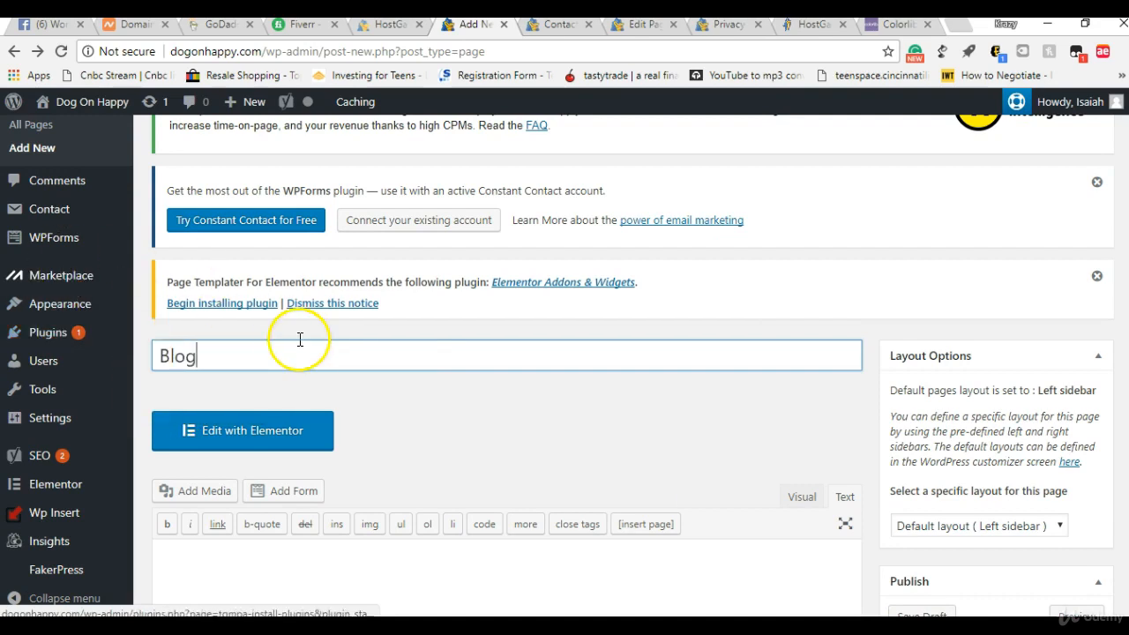
Step: Set the Blog page's layout to "Right sidebar" and save the page as a draft
scroll(1020, 282, "down", 3)
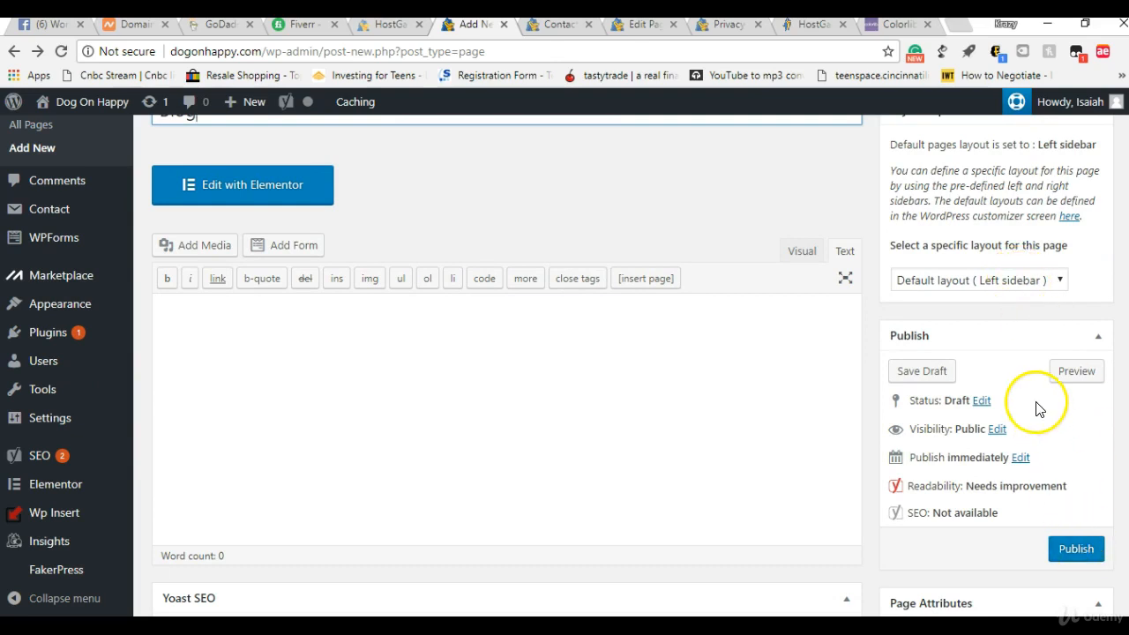
left_click(1014, 280)
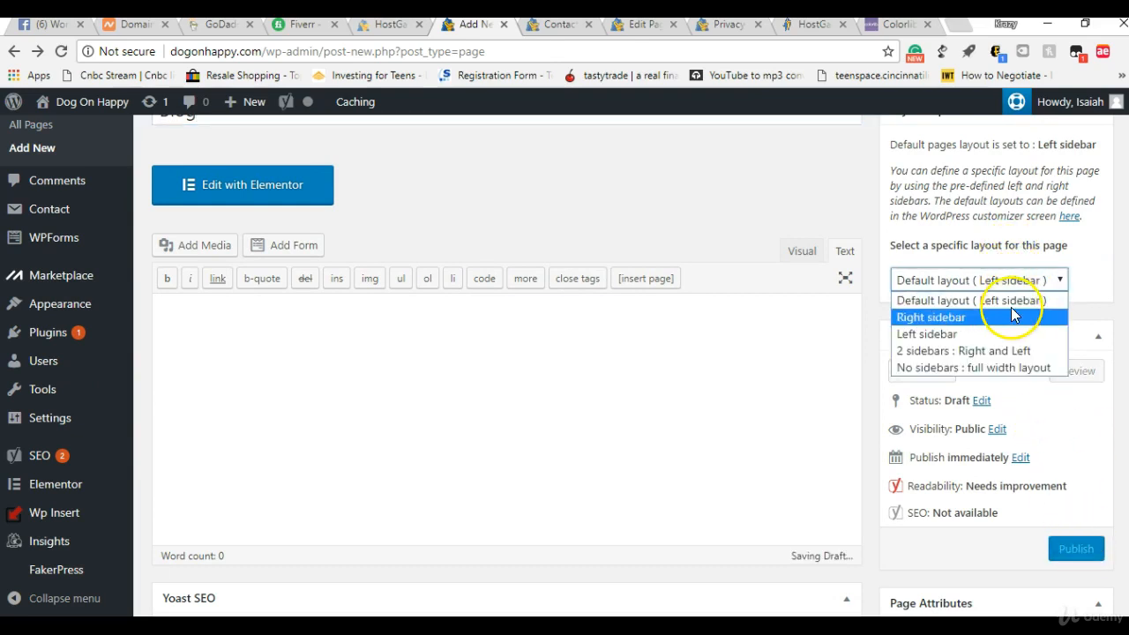
left_click(1012, 316)
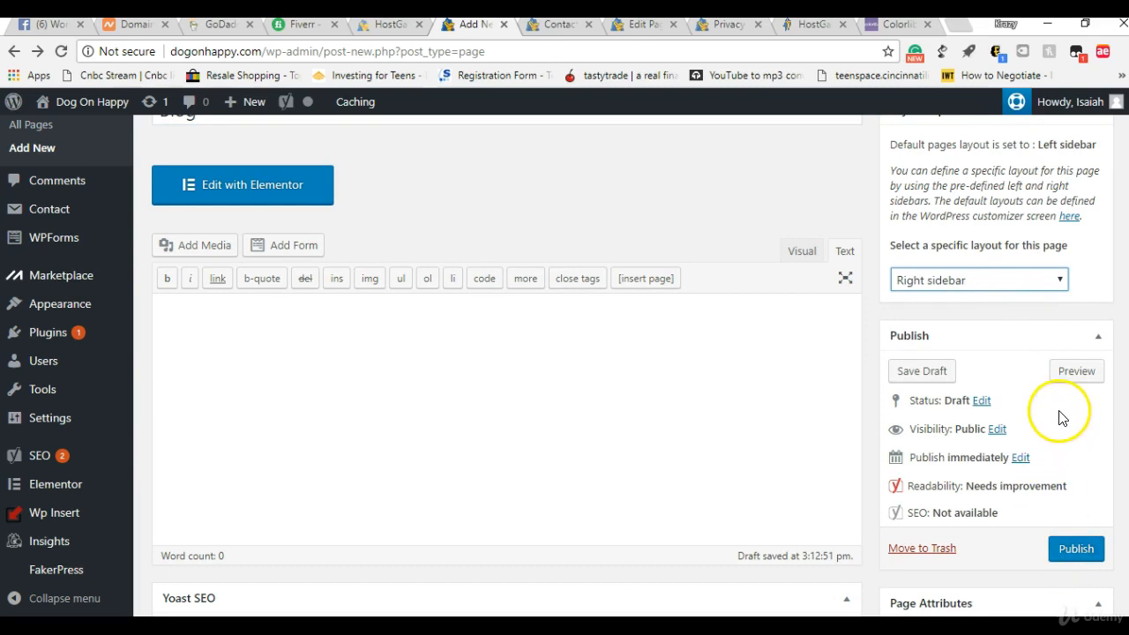
left_click(932, 376)
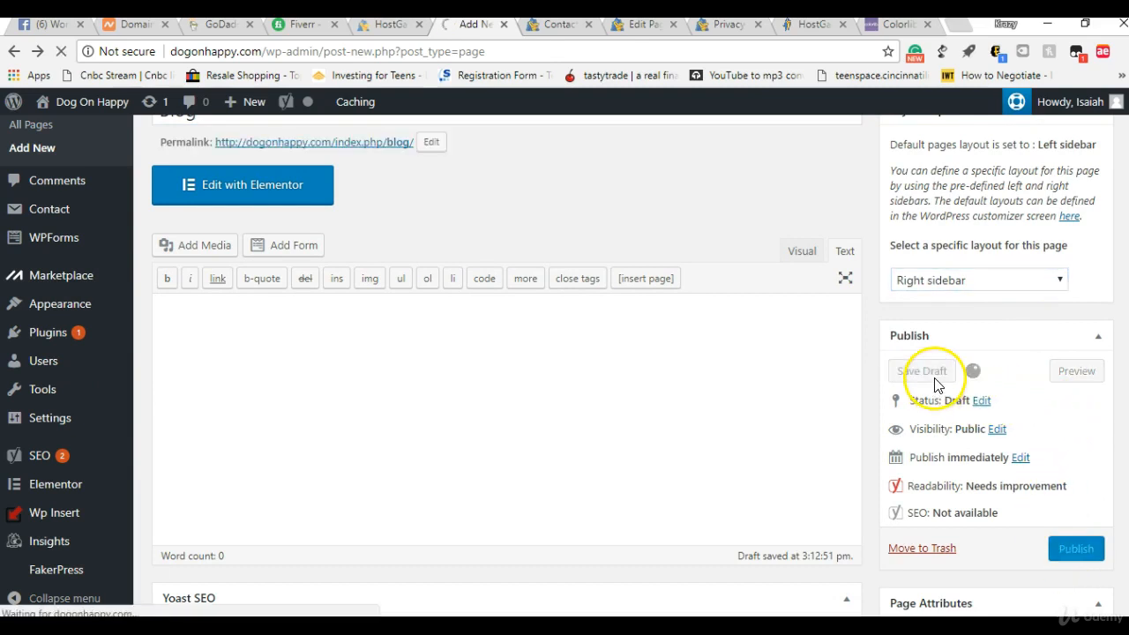
Step: Go to the site's navigation menu settings and enter "main menu" as the new menu's name
mouse_move(57, 426)
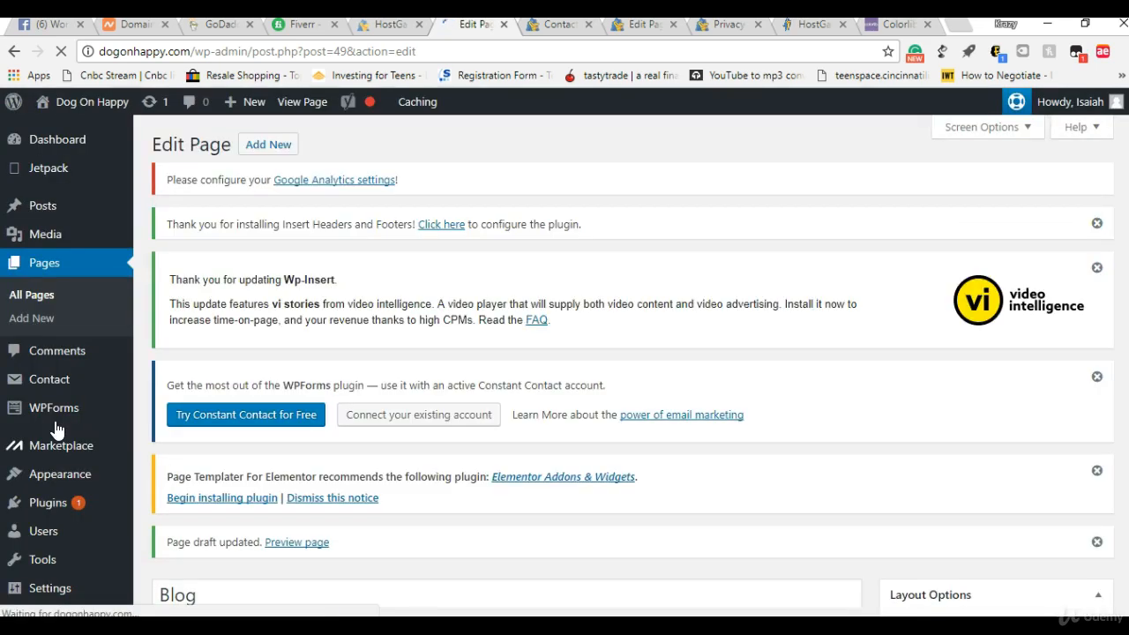
mouse_move(20, 483)
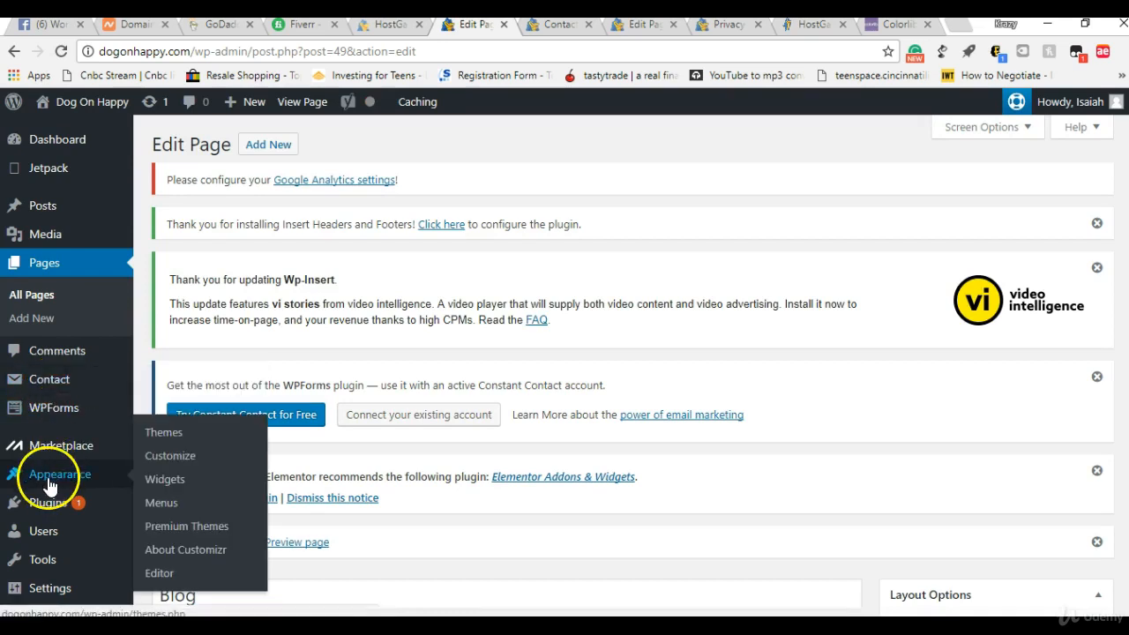
left_click(163, 502)
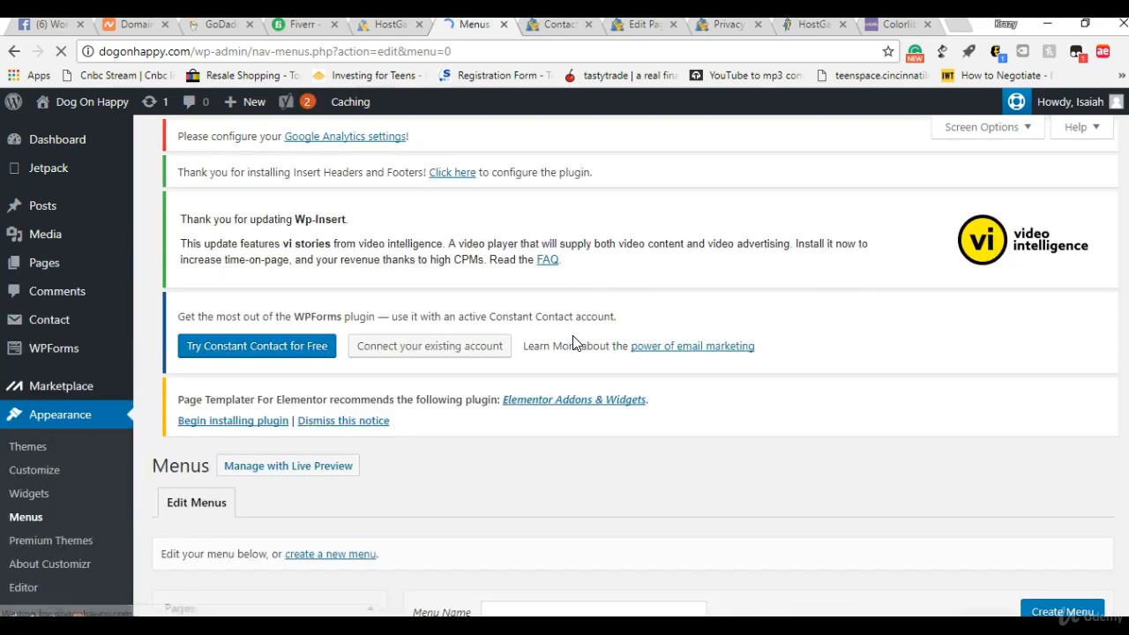
scroll(1127, 374, "down", 3)
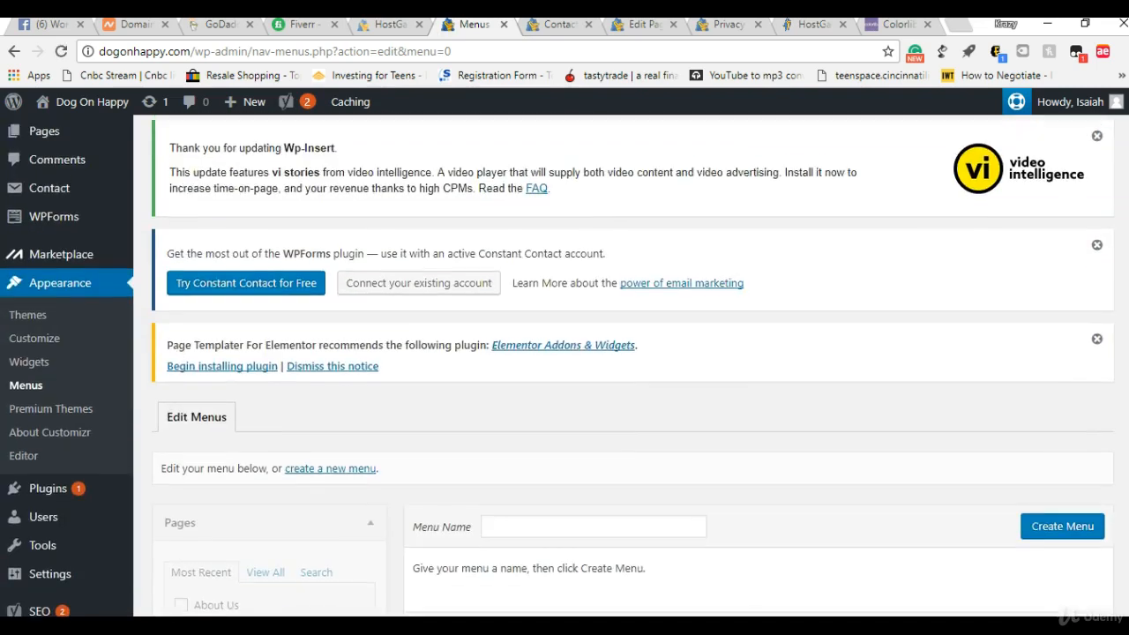
scroll(1127, 375, "down", 1)
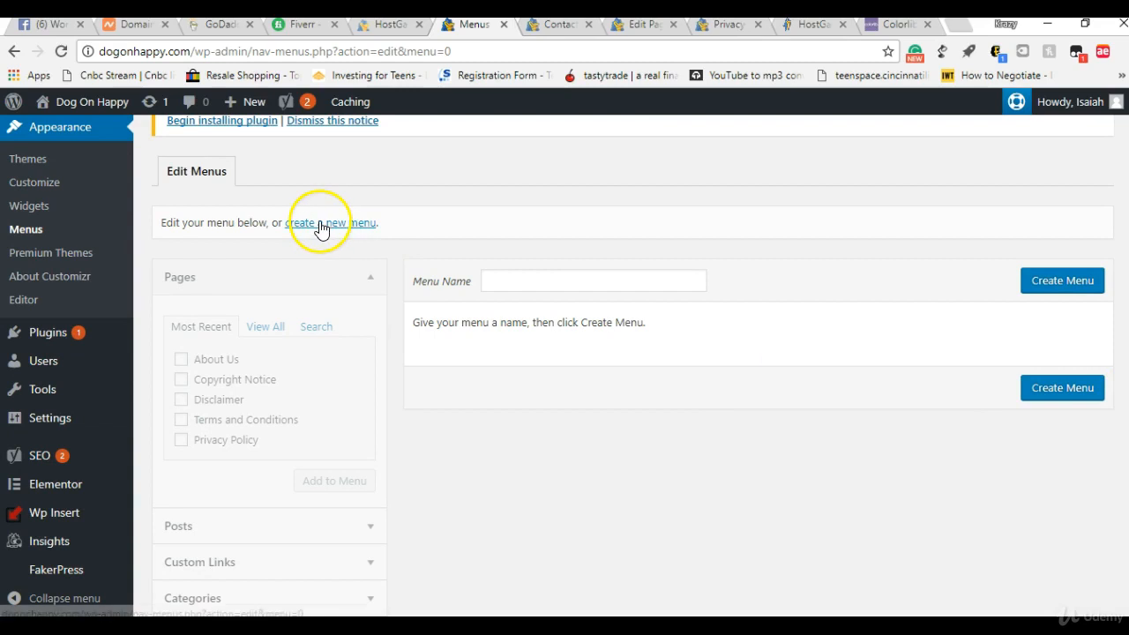
left_click(553, 277)
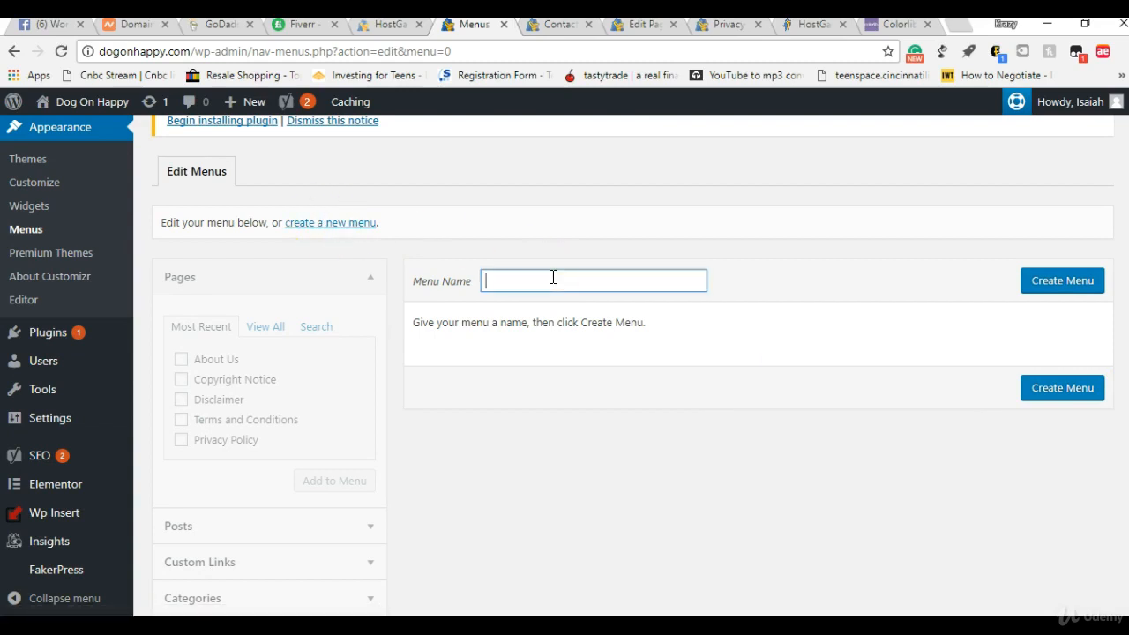
type("Main")
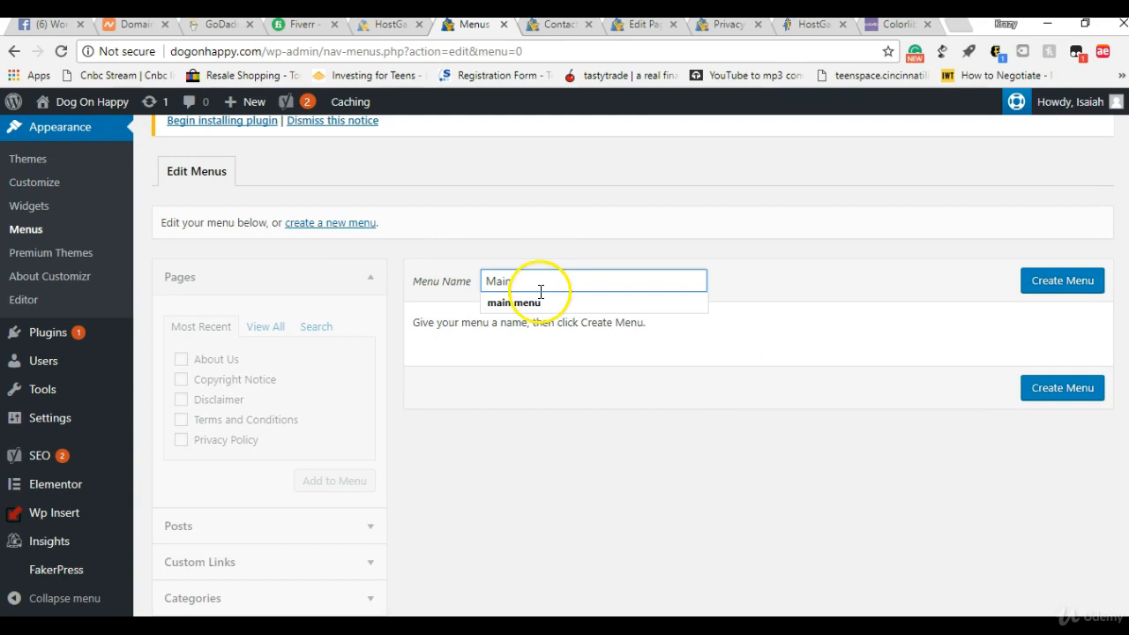
left_click(537, 303)
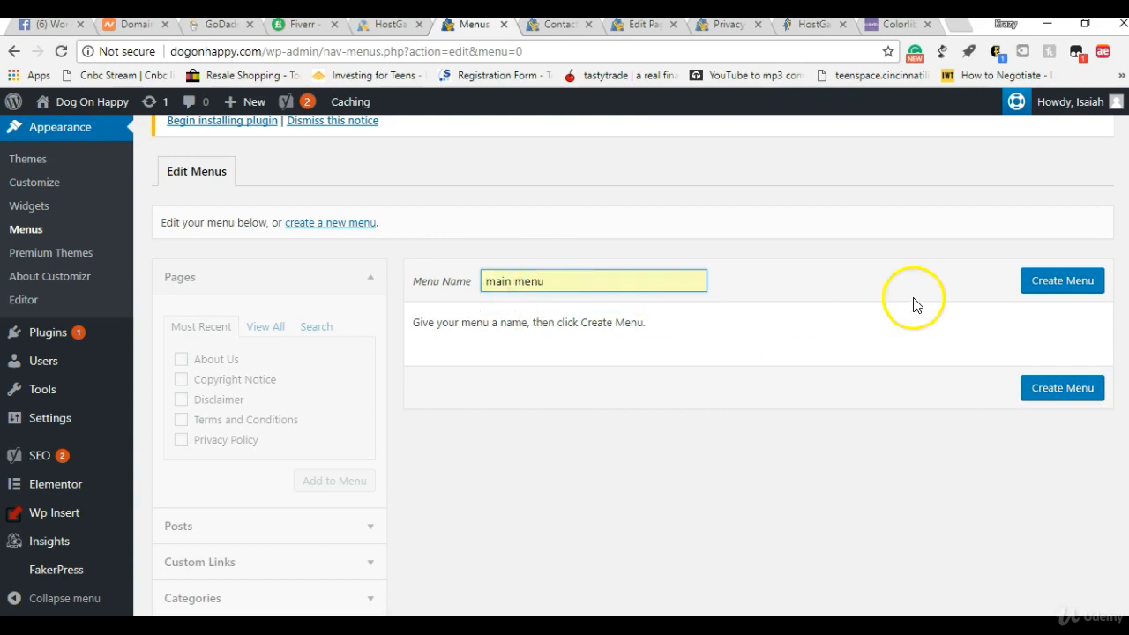
Step: Create the "main menu" menu and a second new menu named "Legal menu"
left_click(1027, 285)
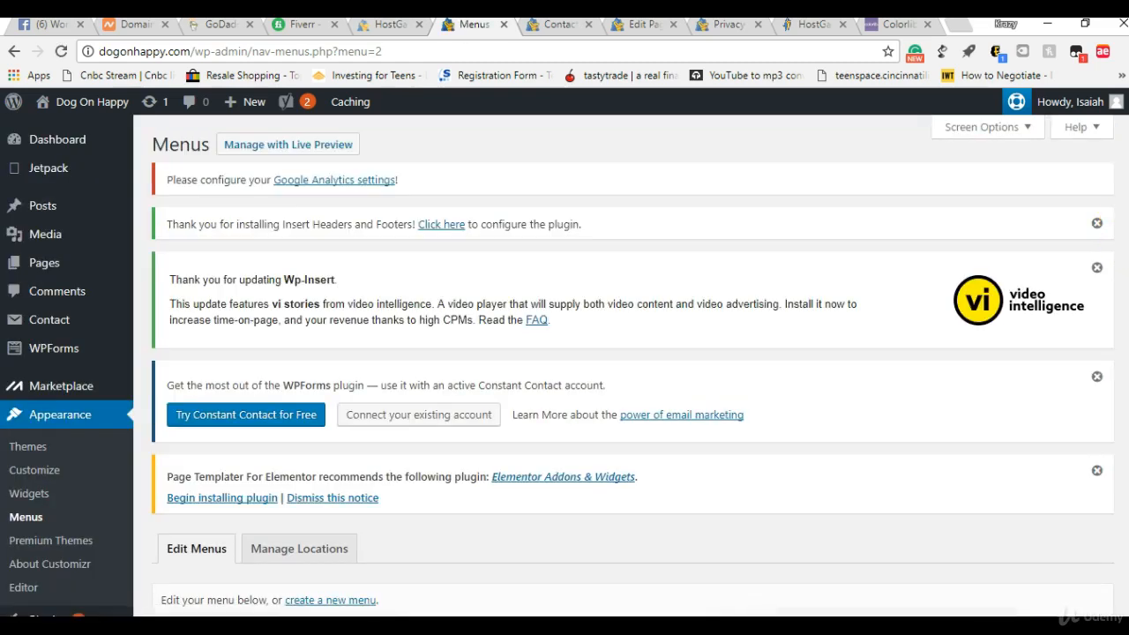
scroll(618, 366, "down", 4)
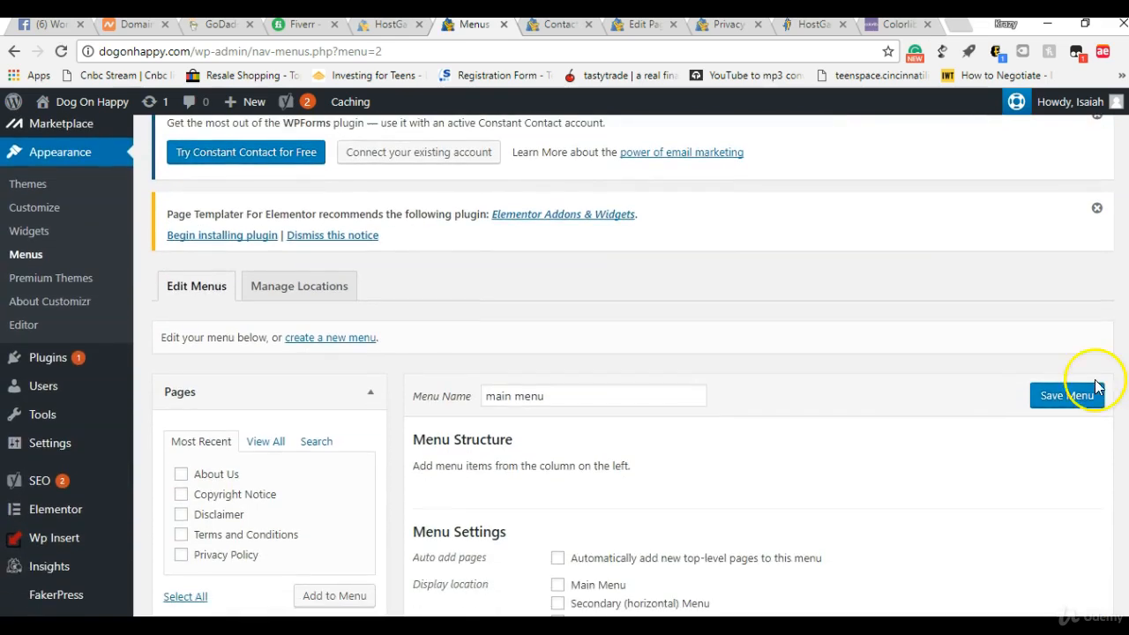
left_click(304, 339)
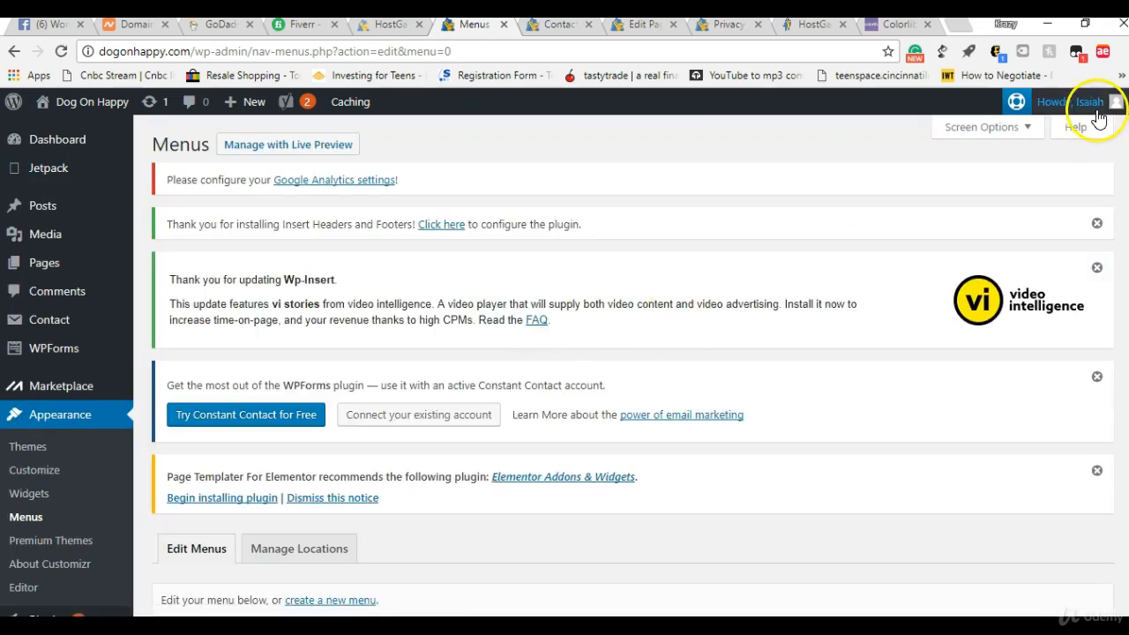
scroll(1109, 322, "down", 4)
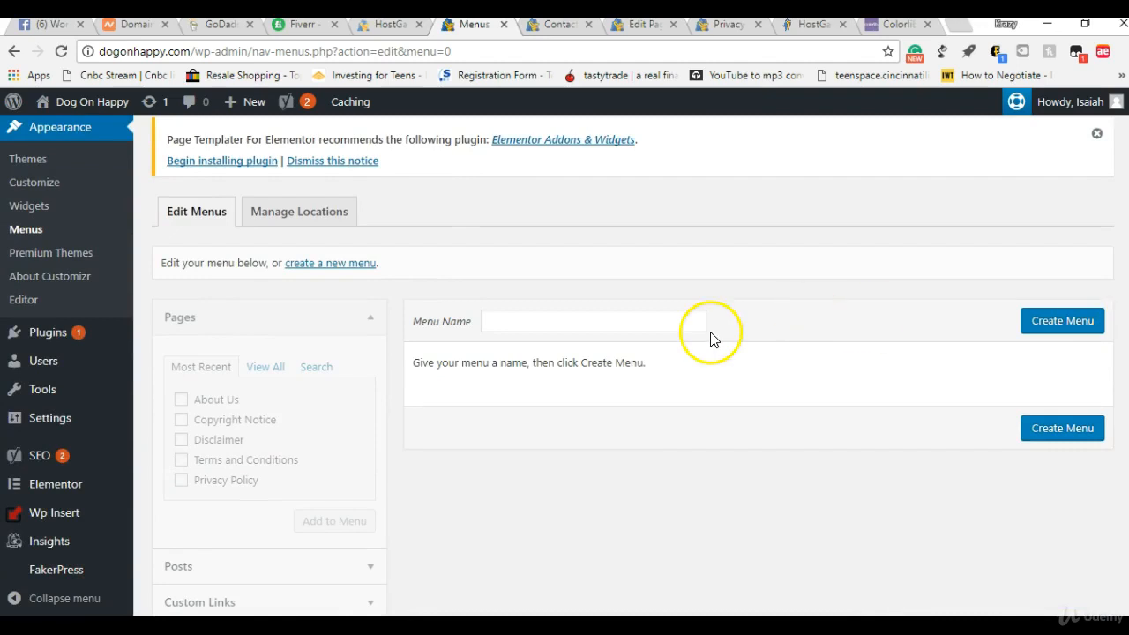
left_click(678, 327)
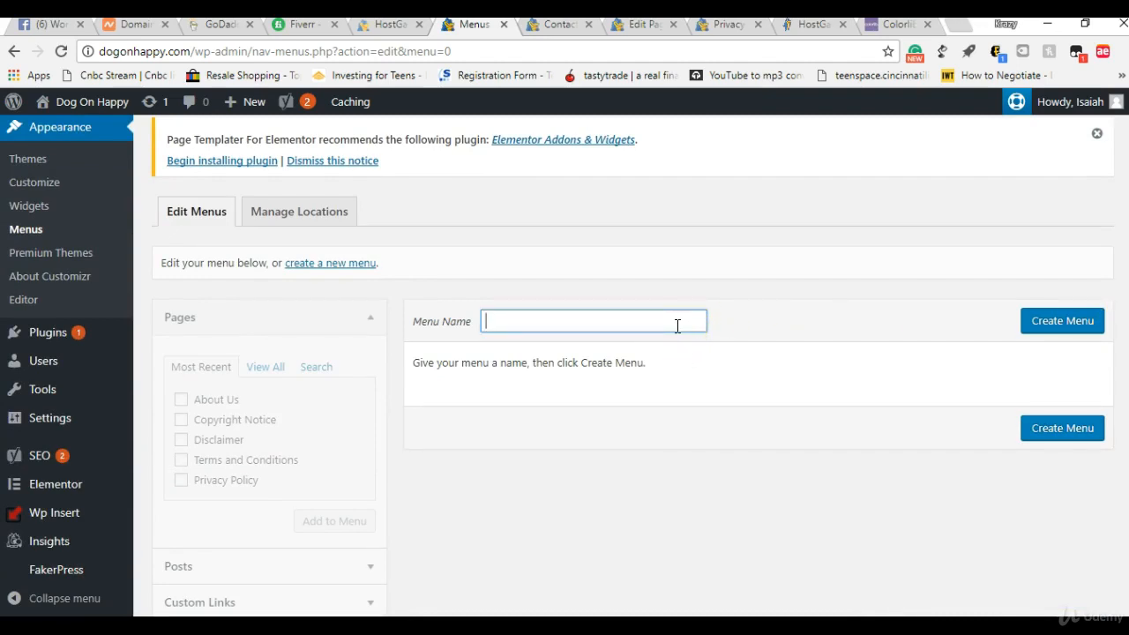
type("Legal menu")
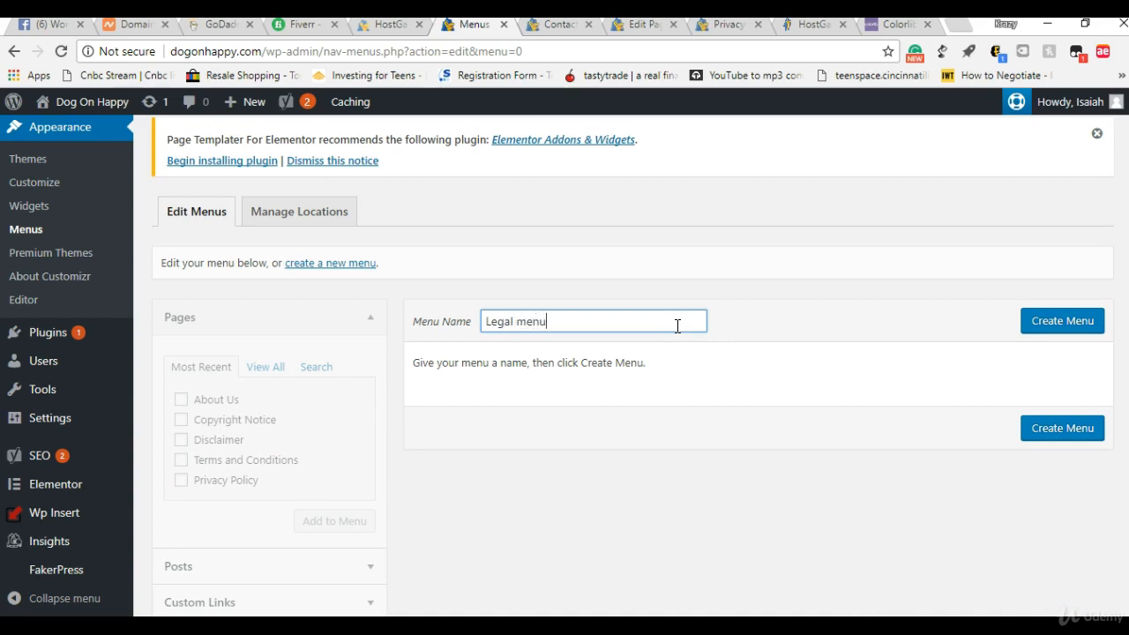
left_click(1073, 321)
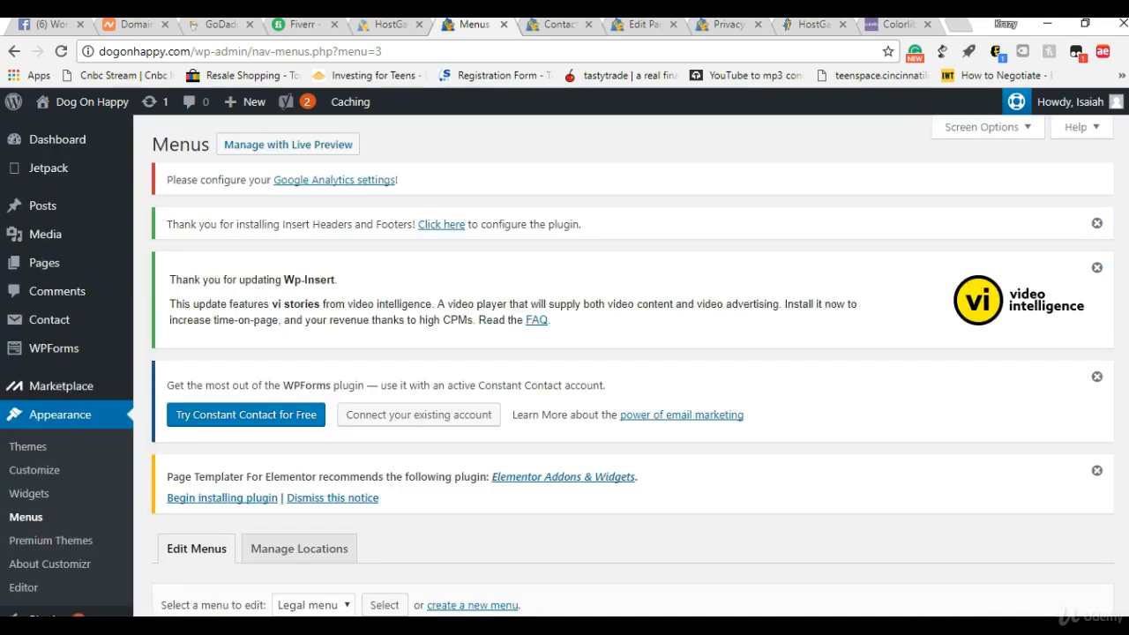
Step: Switch the menu being edited from the legal menu to "main menu"
scroll(1107, 375, "down", 3)
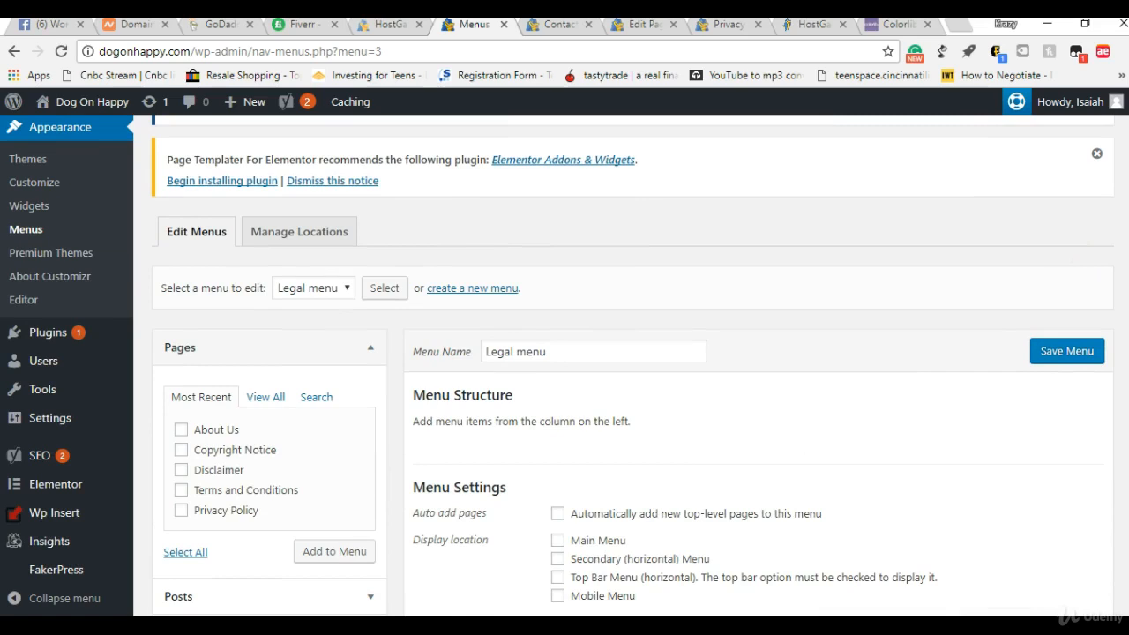
scroll(1071, 609, "down", 2)
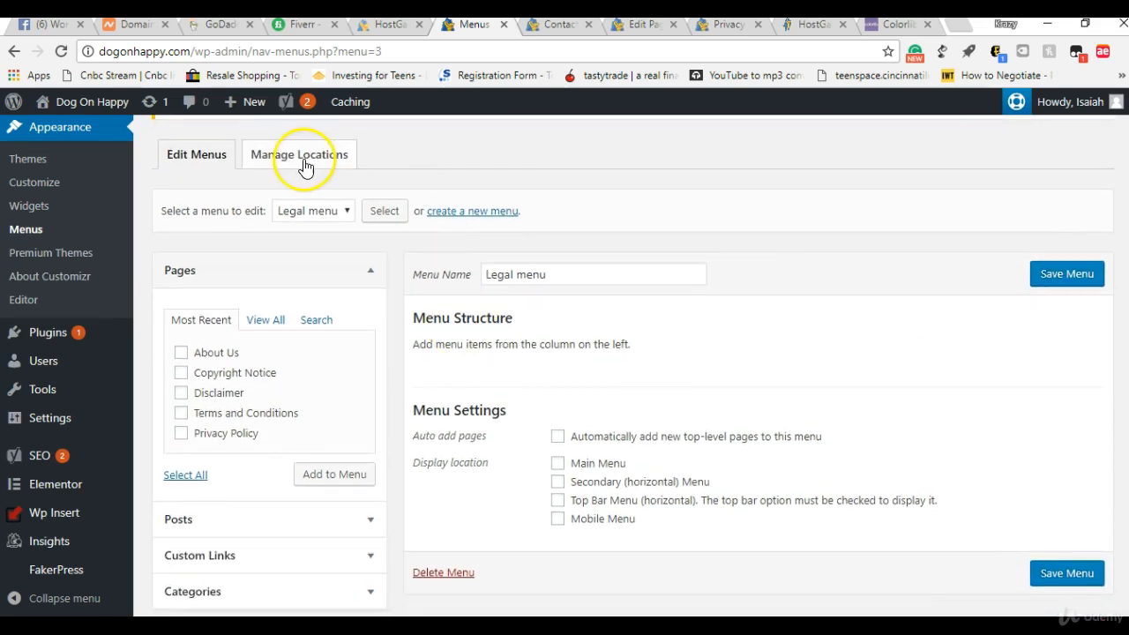
left_click(300, 213)
left_click(300, 249)
left_click(376, 208)
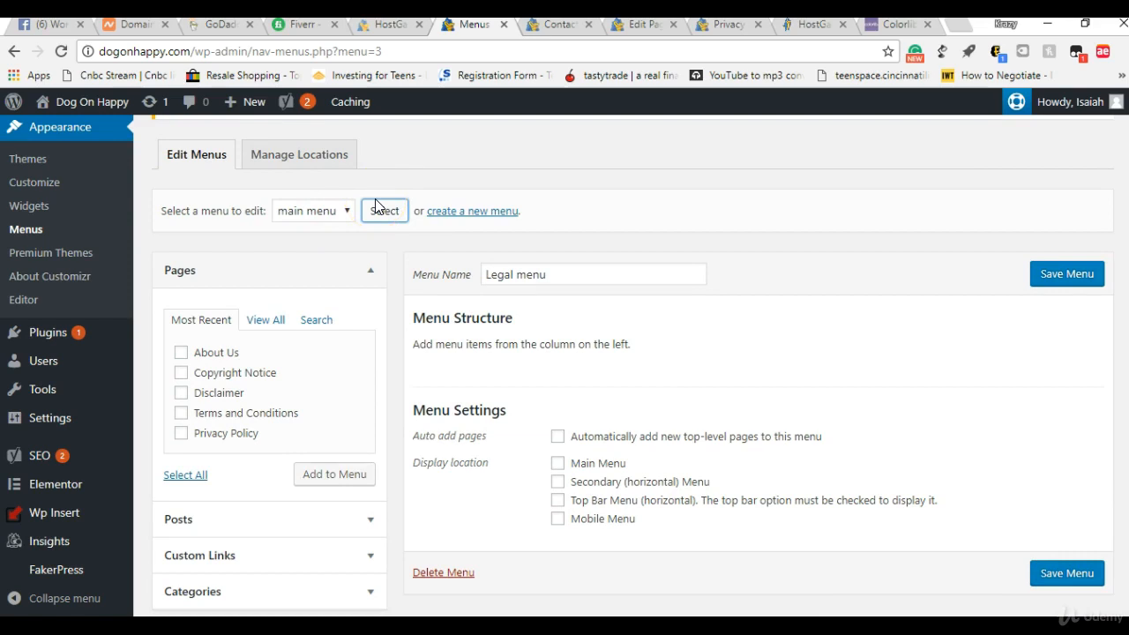
left_click(376, 208)
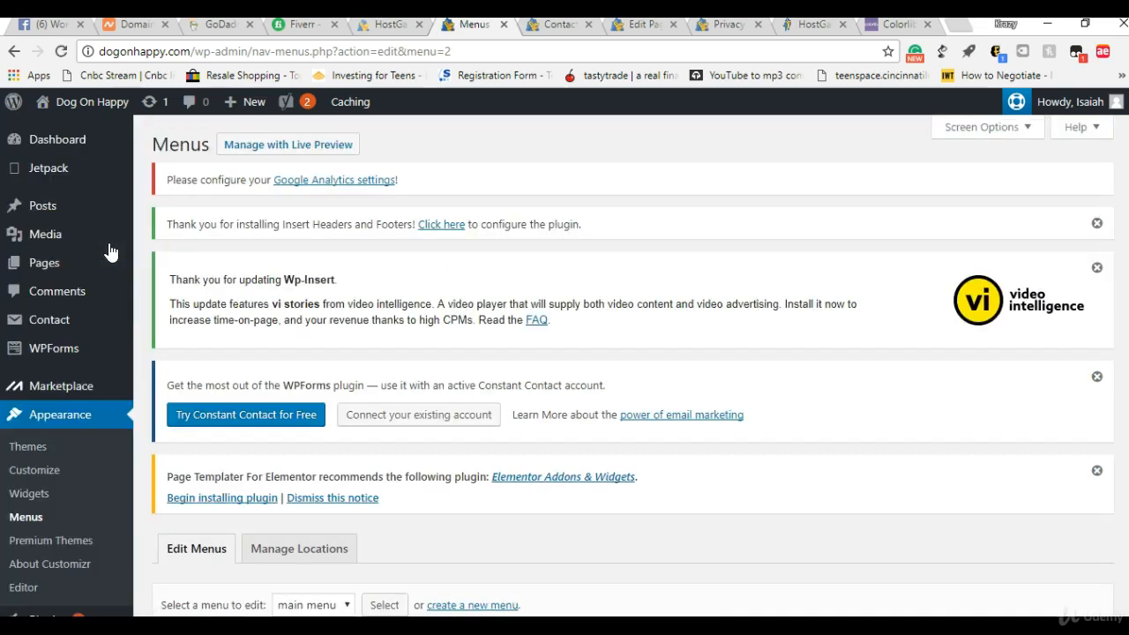
Step: Close the Contact page preview and add a new page titled "Home" from the open page editor
left_click(72, 216)
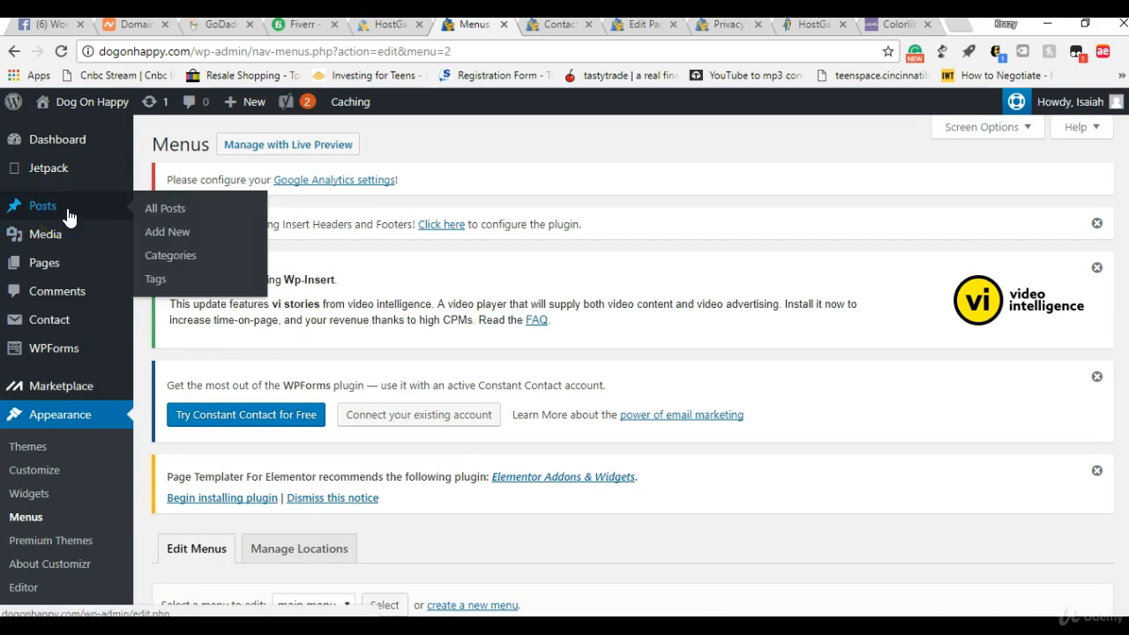
mouse_move(62, 259)
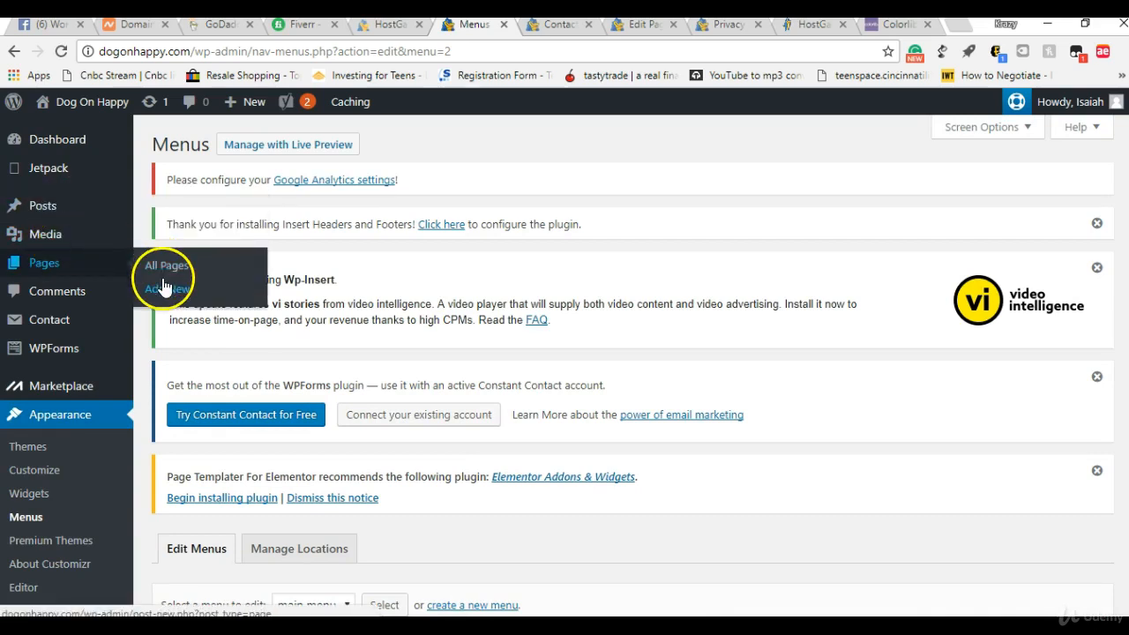
left_click(551, 25)
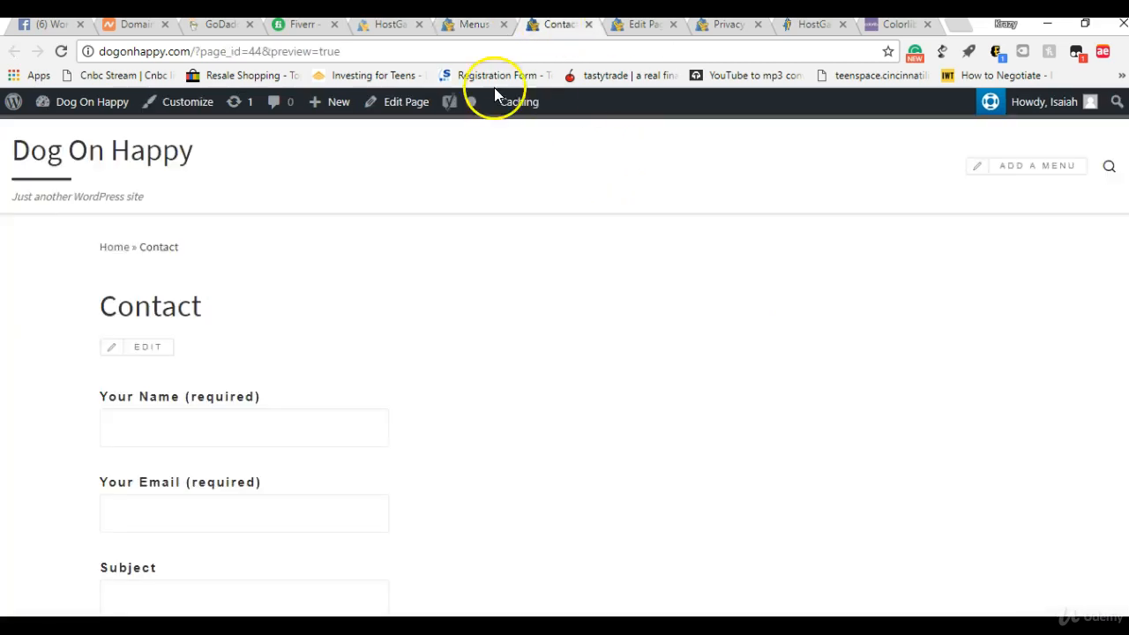
left_click(589, 25)
left_click(572, 25)
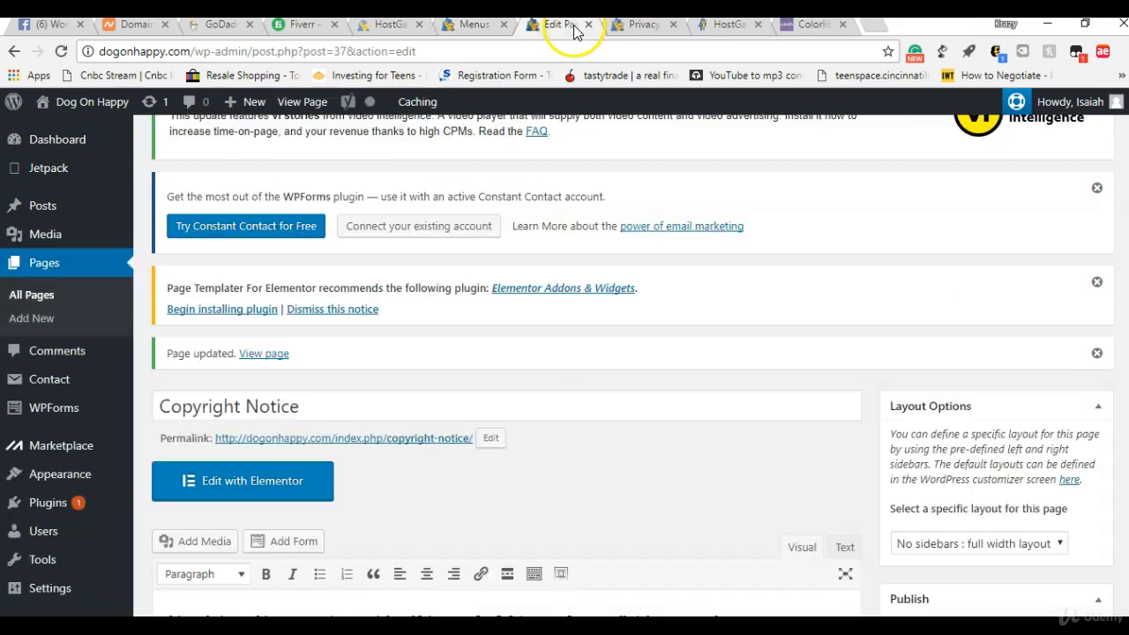
scroll(519, 135, "up", 3)
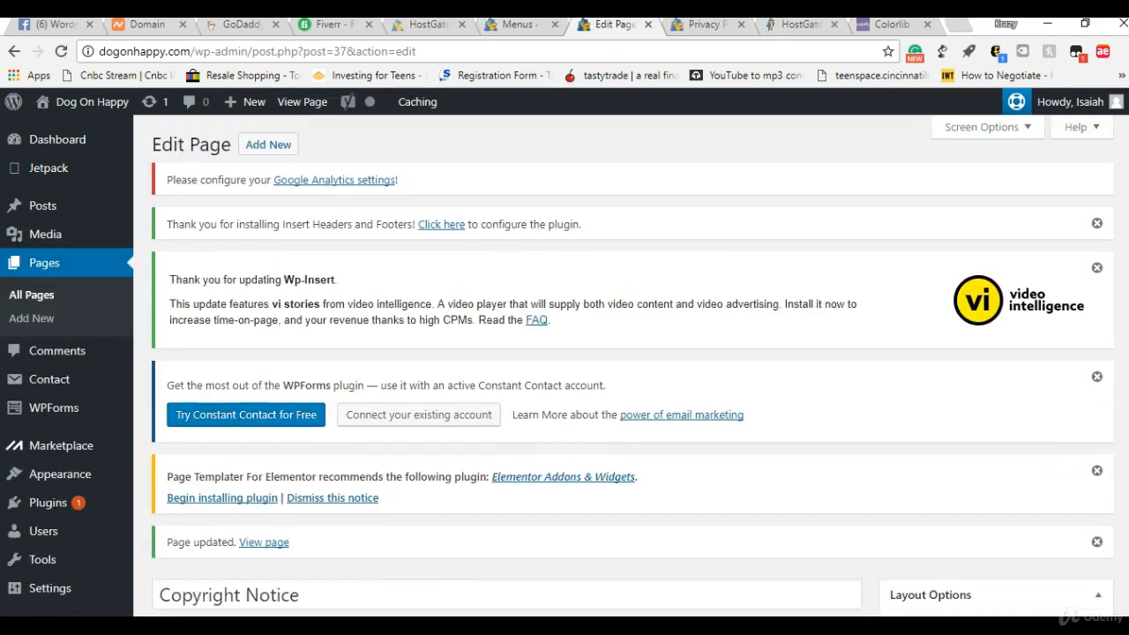
left_click(265, 150)
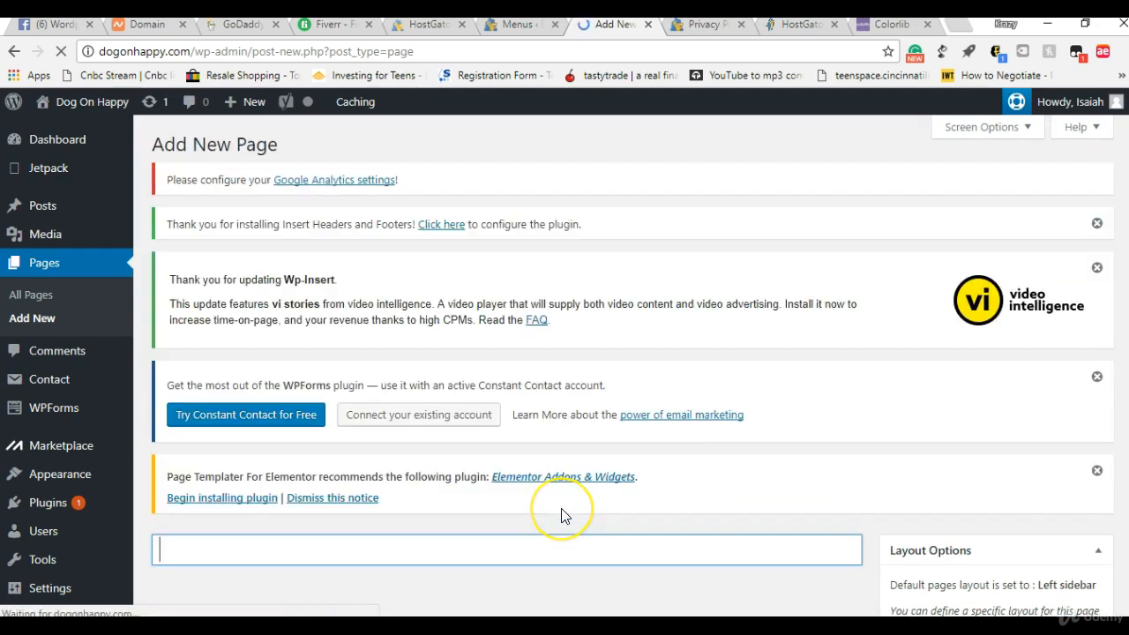
type("Home")
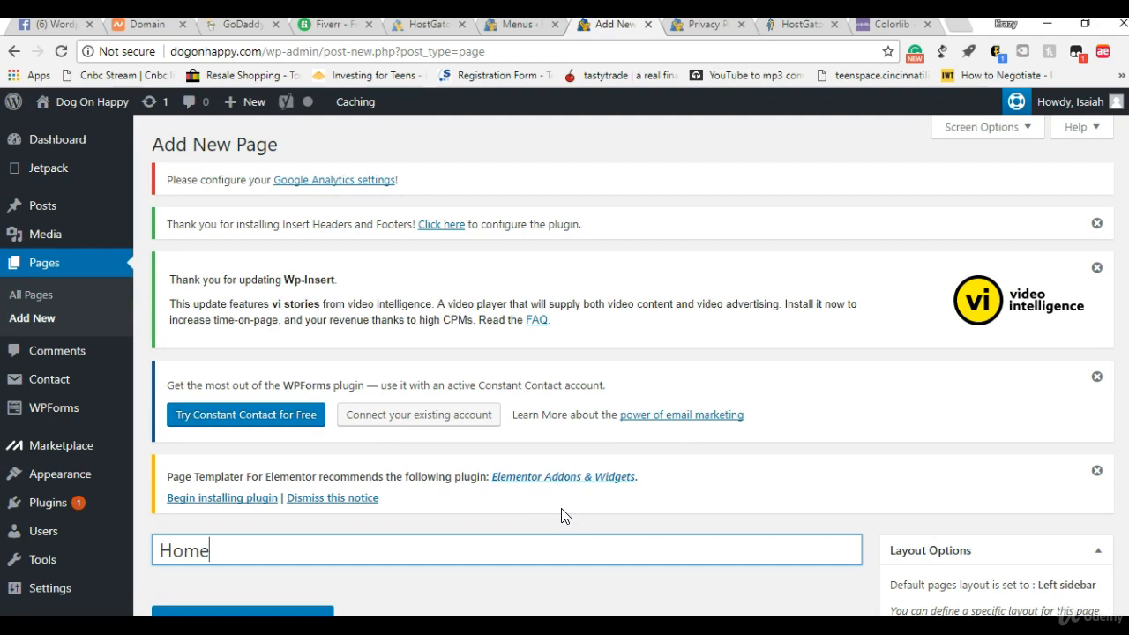
Step: Keep the default left sidebar layout for the Home page and save the page as a draft
scroll(1028, 371, "down", 4)
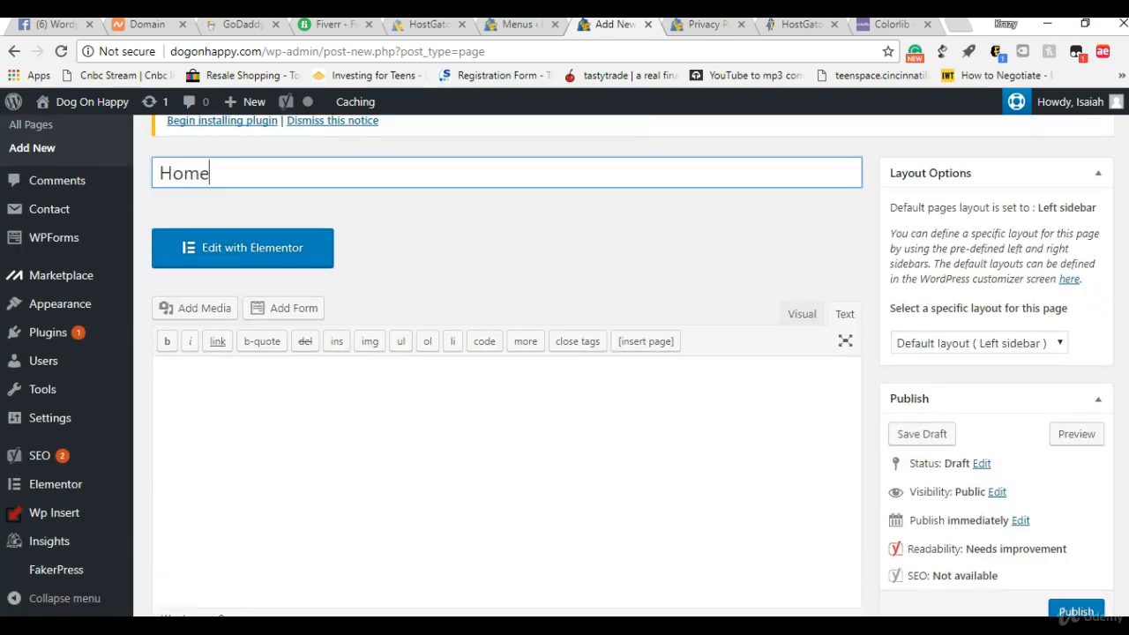
left_click(960, 347)
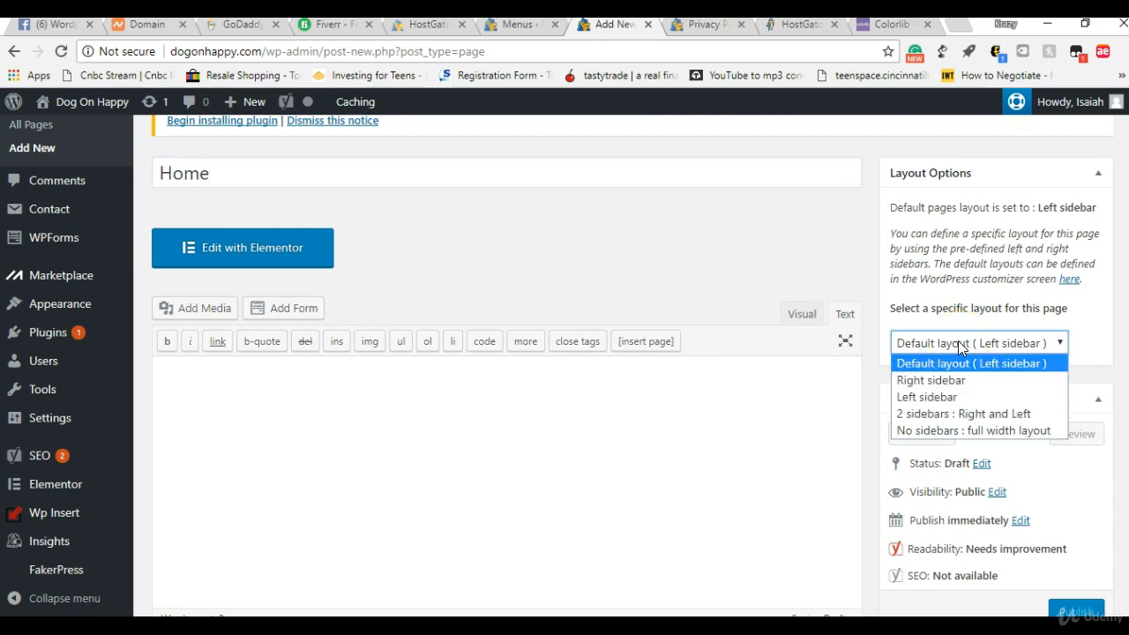
left_click(960, 346)
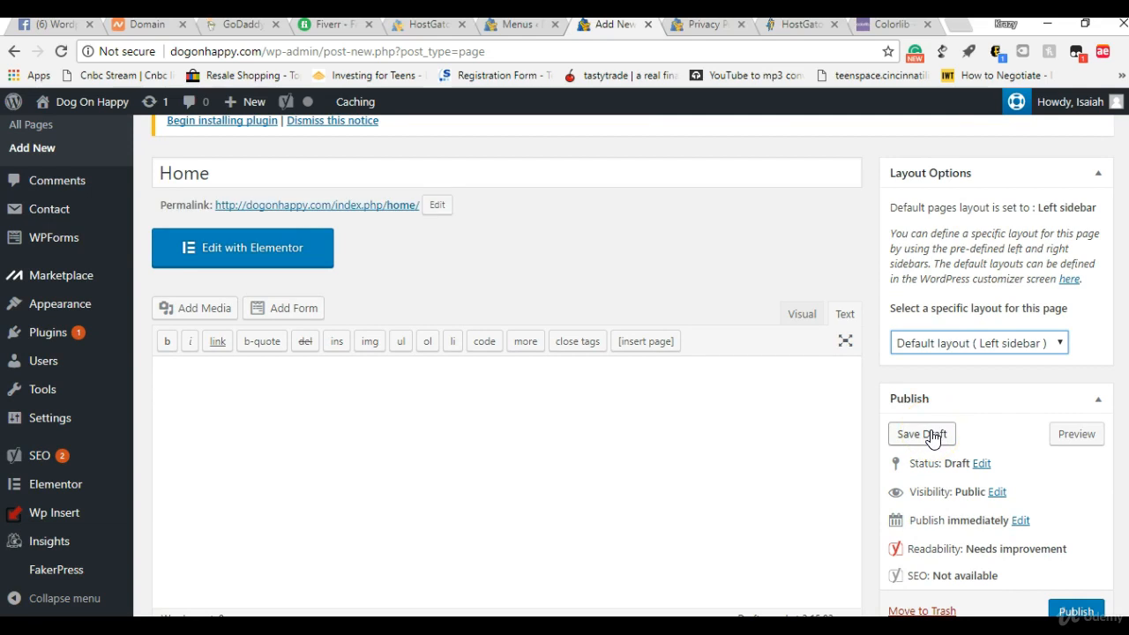
left_click(932, 435)
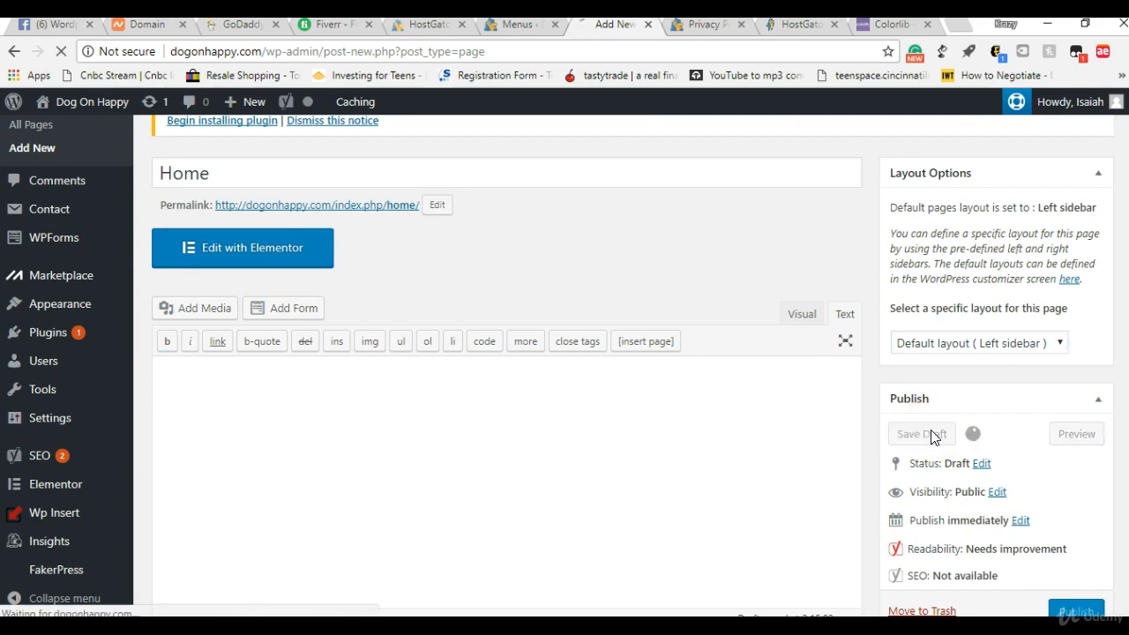
Step: Return to the main menu's settings, reload them, and set the display location to Main Menu
left_click(518, 27)
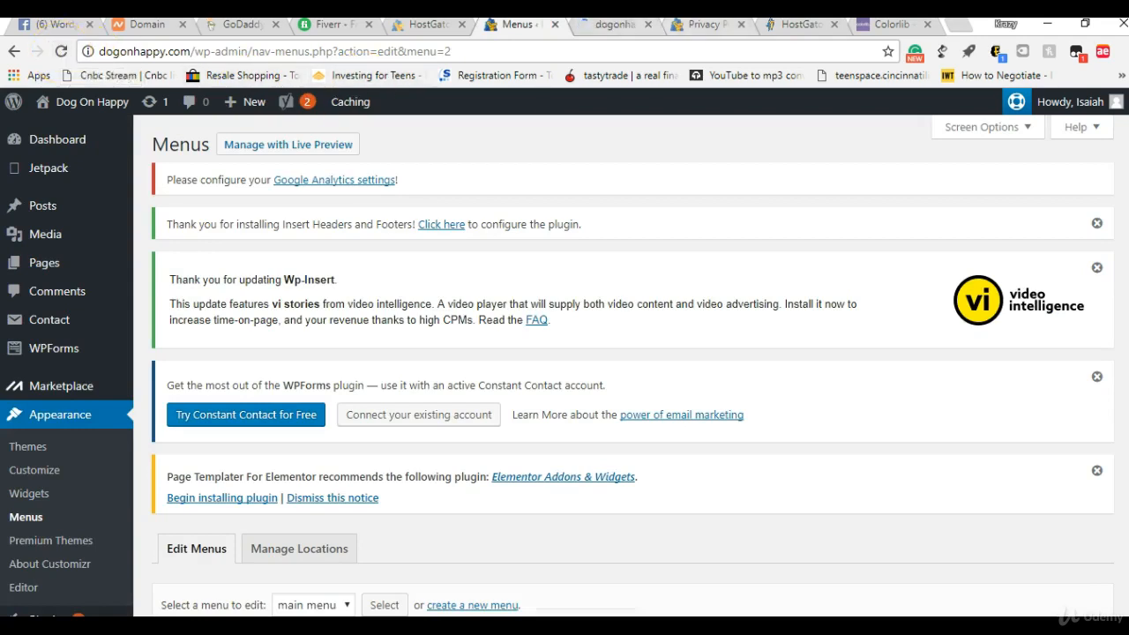
left_click(52, 55)
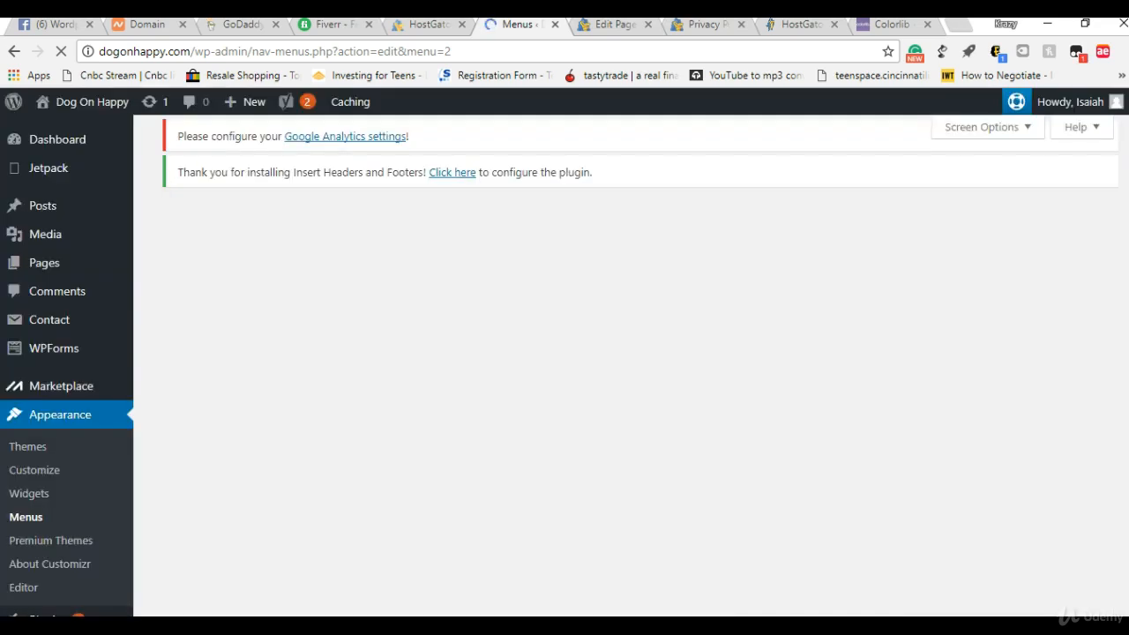
scroll(633, 364, "down", 5)
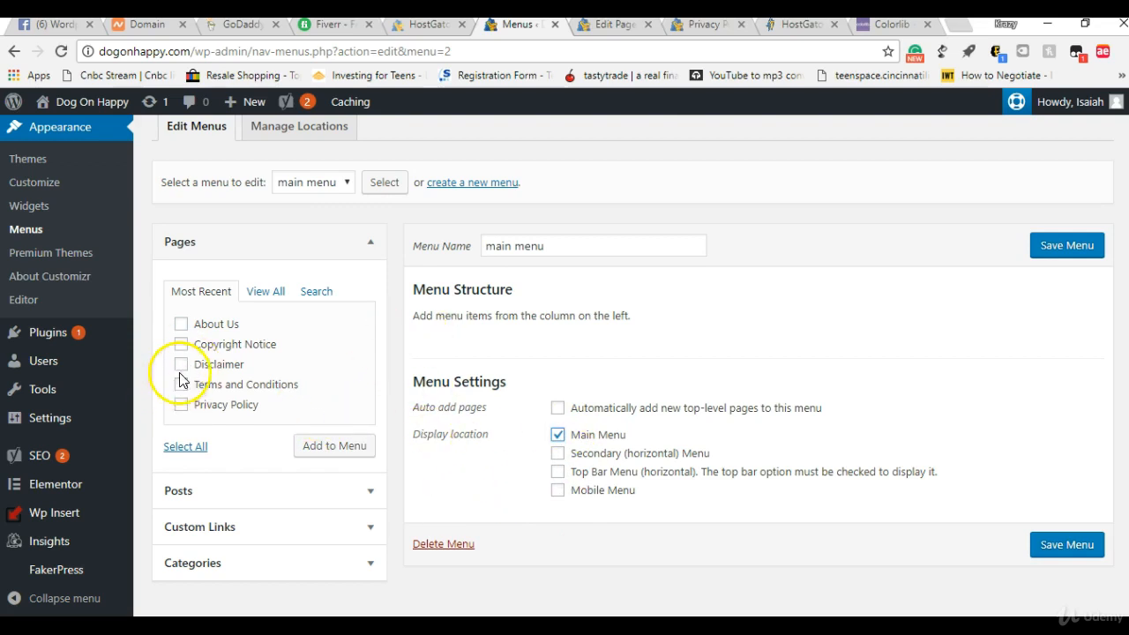
Step: Search the pages for "Con" and look through the pages and posts that can be added to the main menu
left_click(266, 296)
left_click(181, 324)
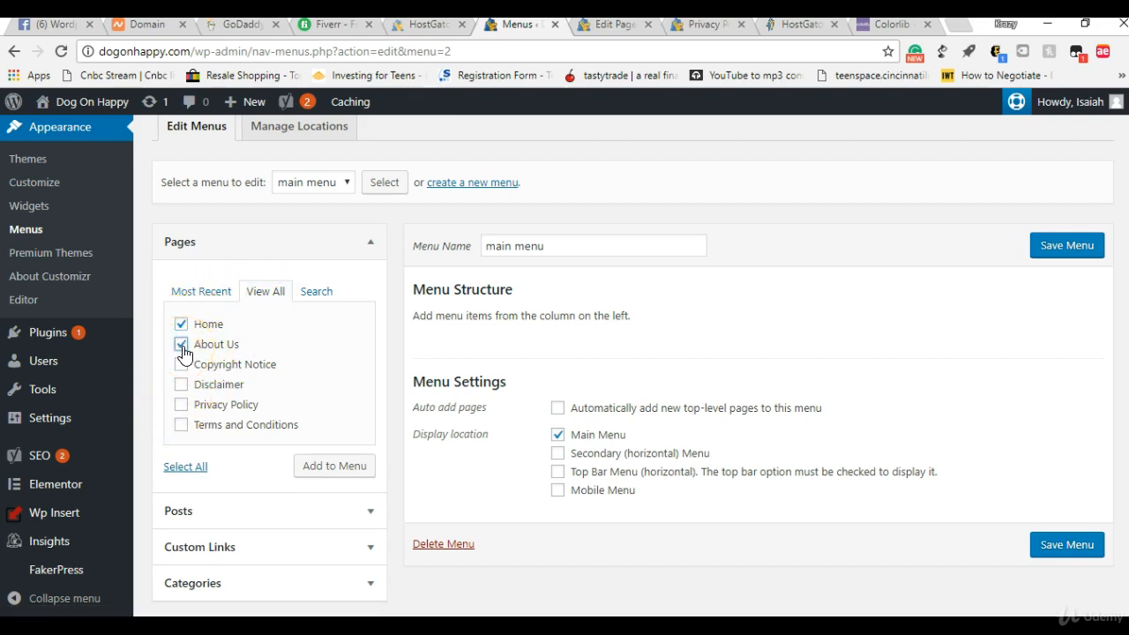
left_click(307, 296)
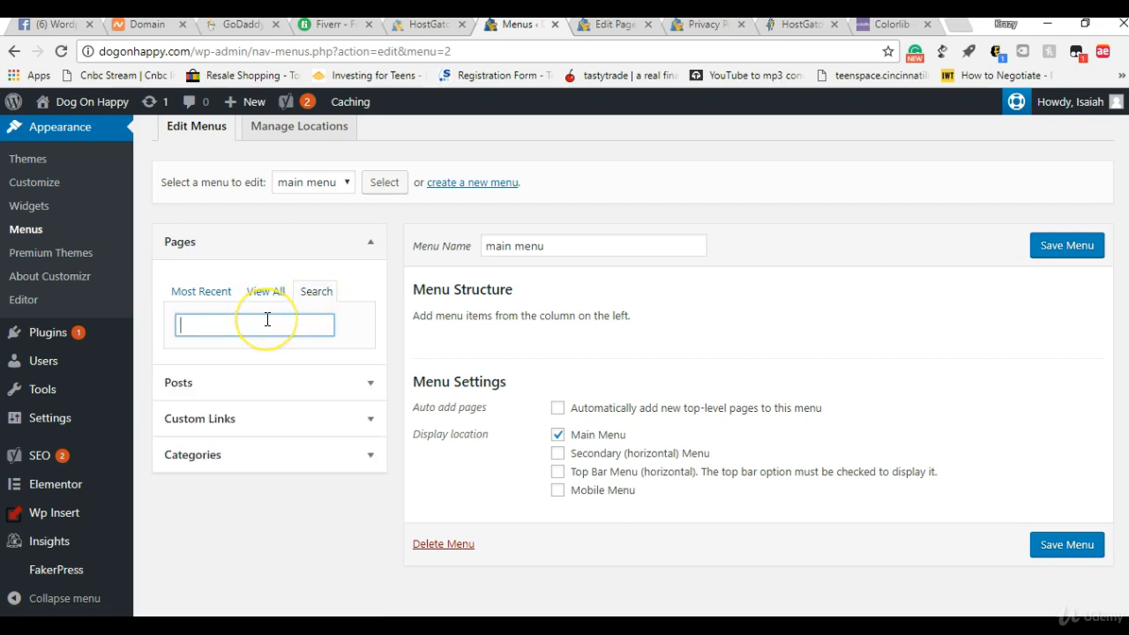
type("Con")
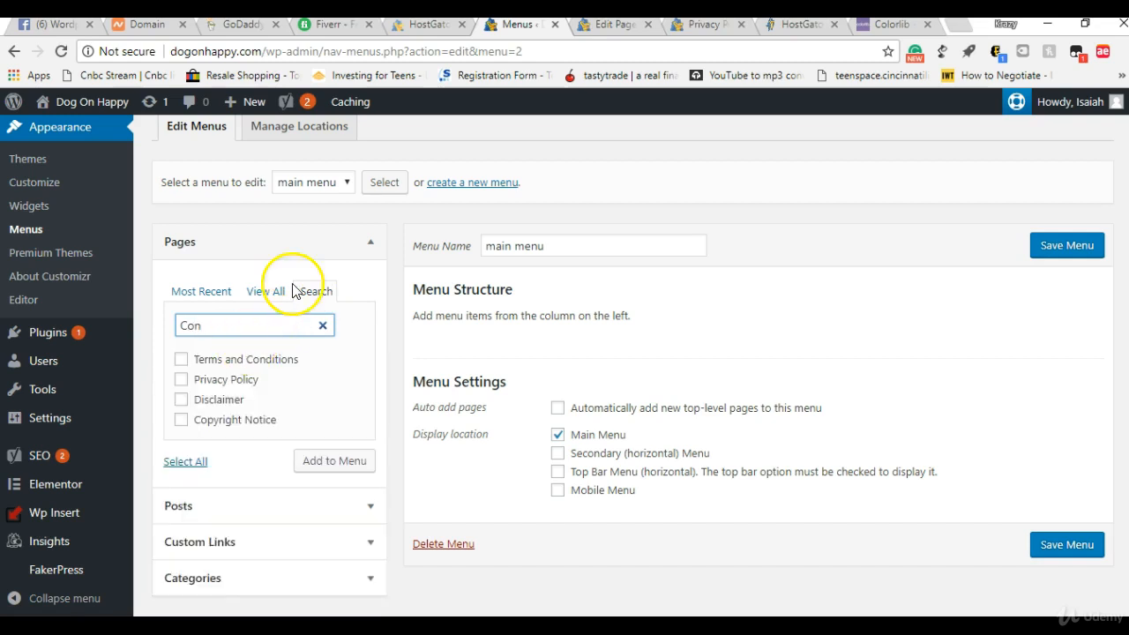
left_click(592, 32)
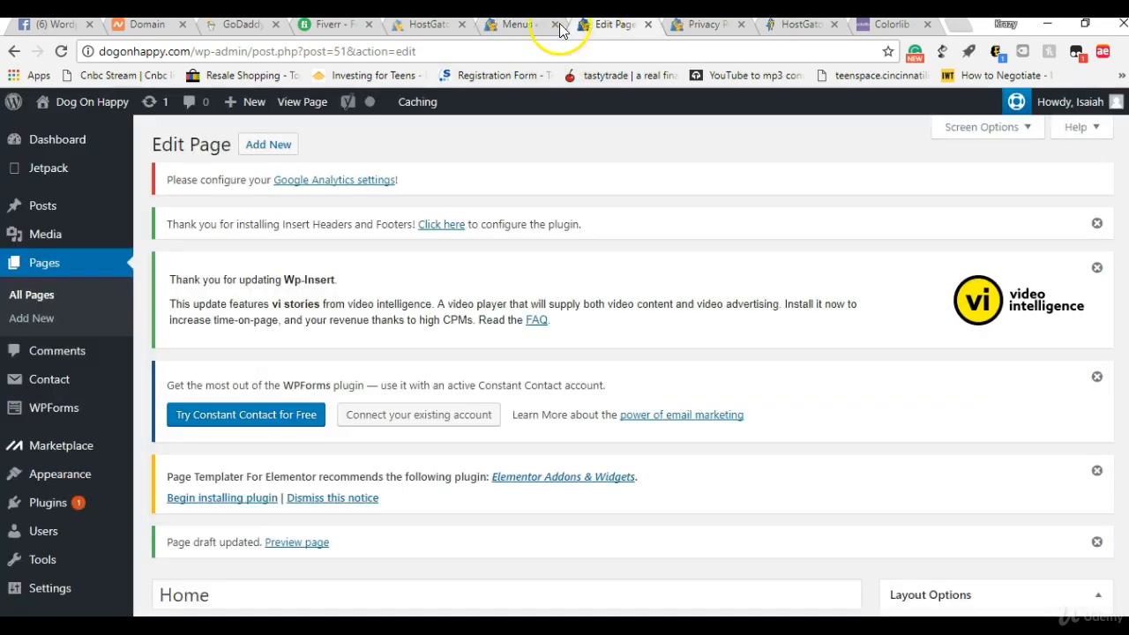
left_click(528, 34)
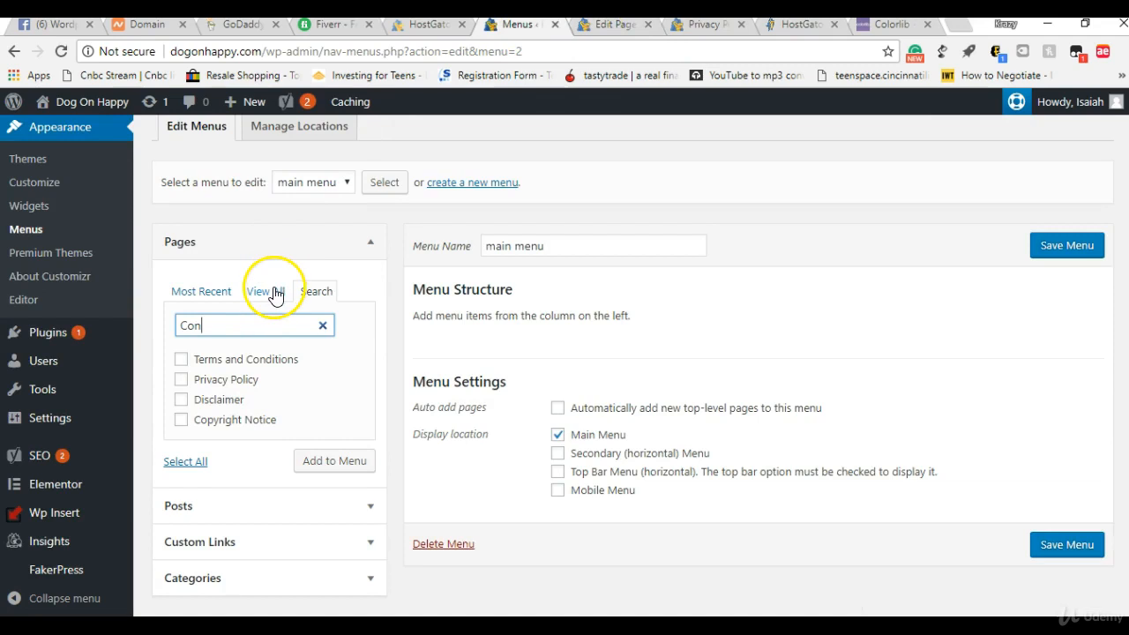
left_click(278, 499)
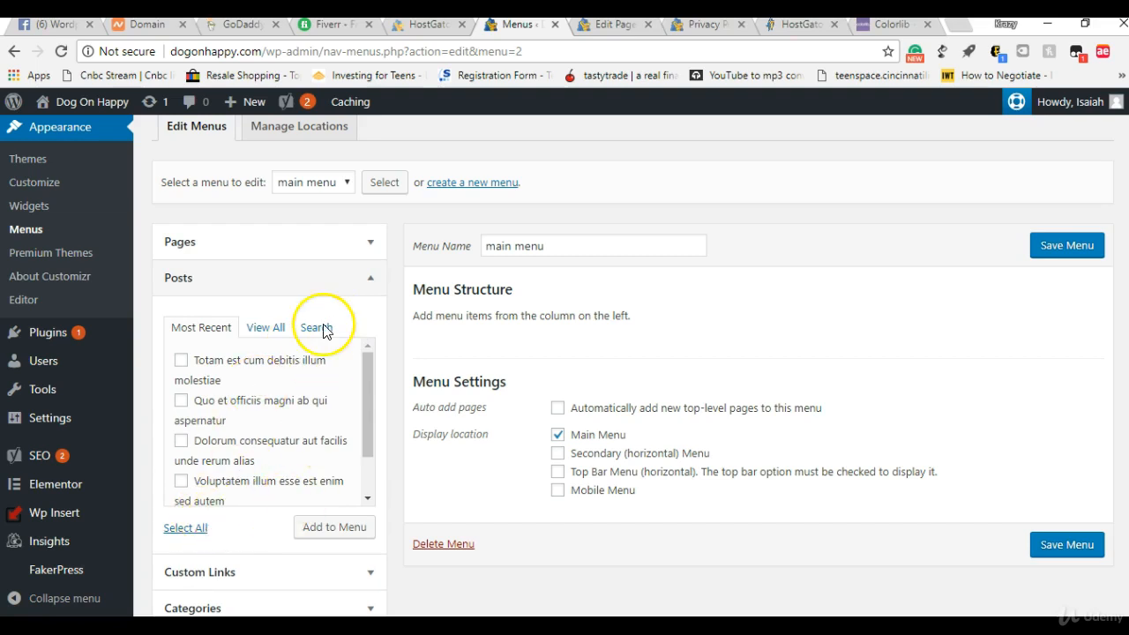
left_click(342, 292)
left_click(334, 258)
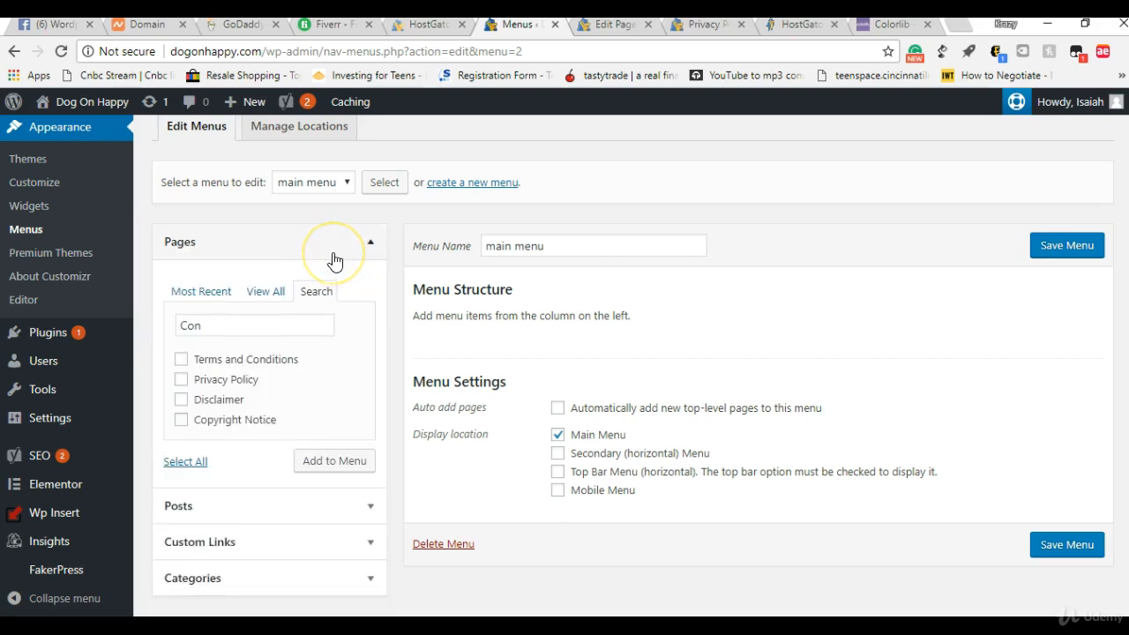
left_click(225, 298)
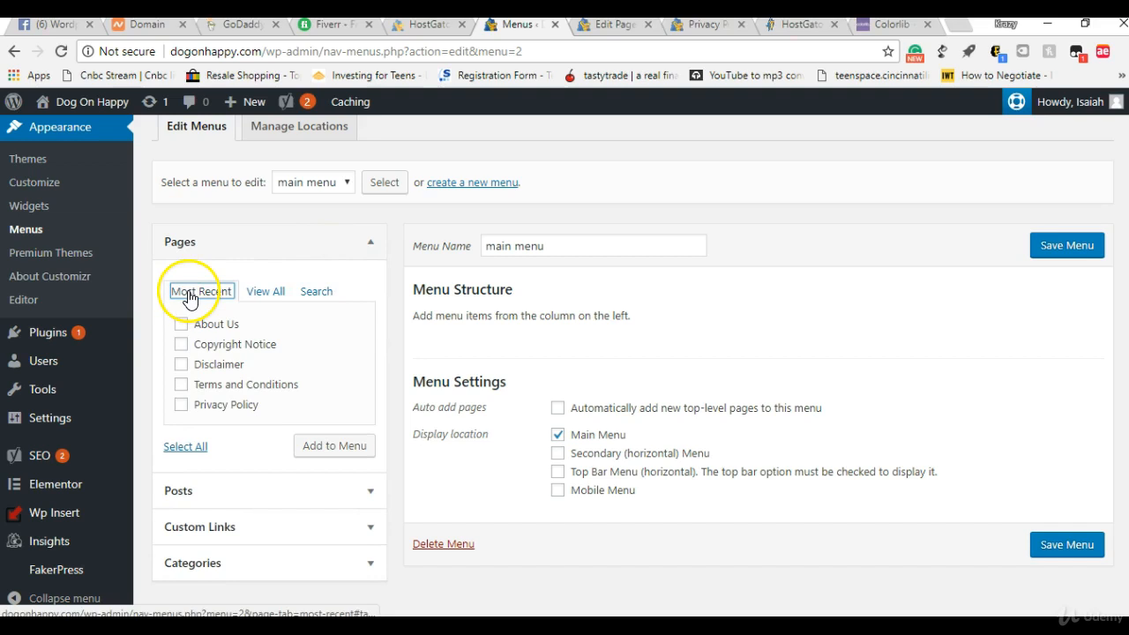
Step: Add the Home and About Us pages from the full page list to the main menu's structure
left_click(254, 296)
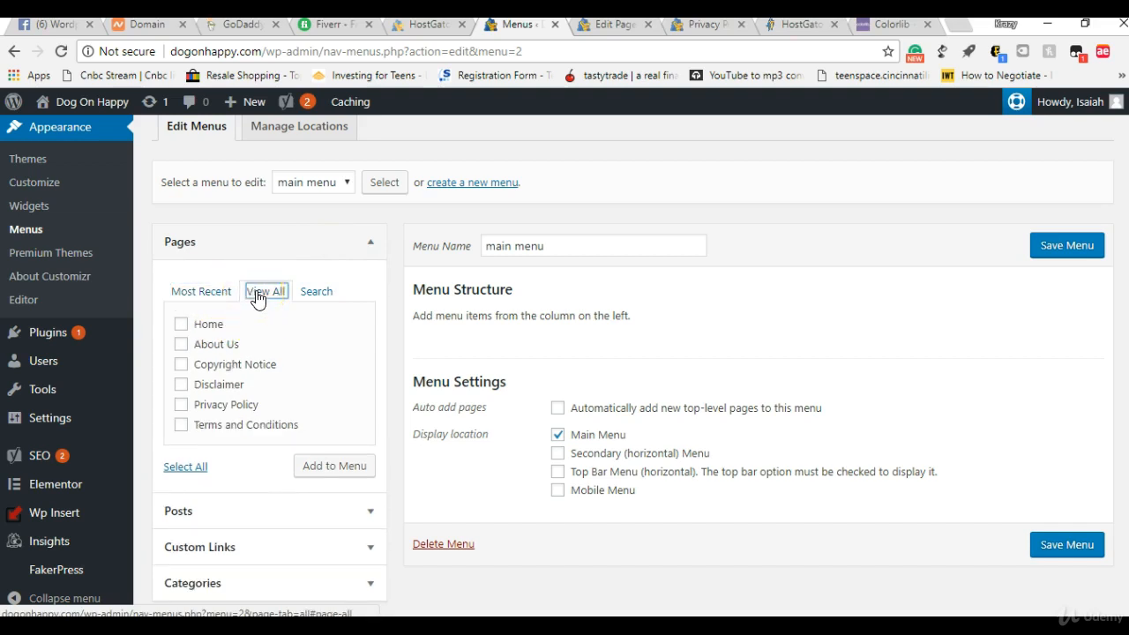
left_click(182, 325)
left_click(181, 344)
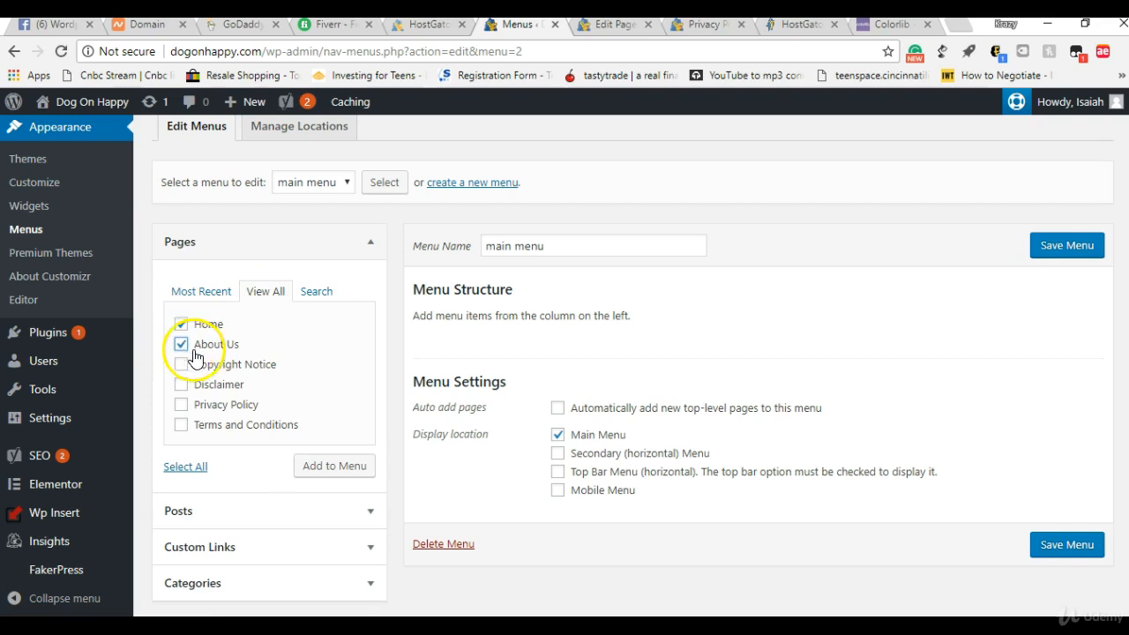
left_click(319, 468)
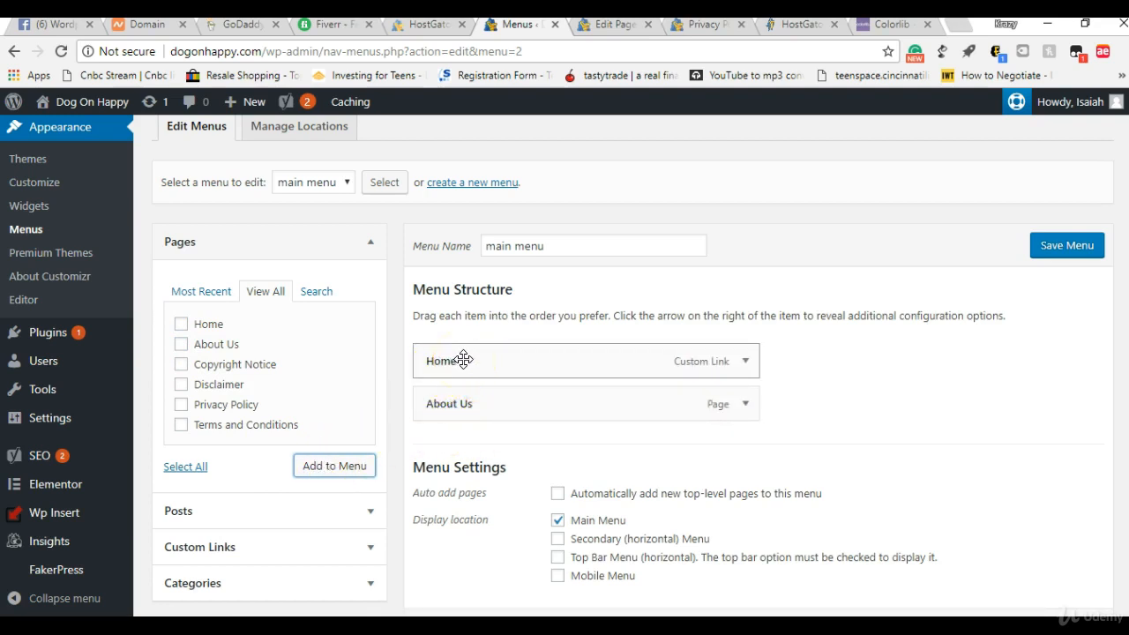
left_click(744, 361)
left_click(744, 361)
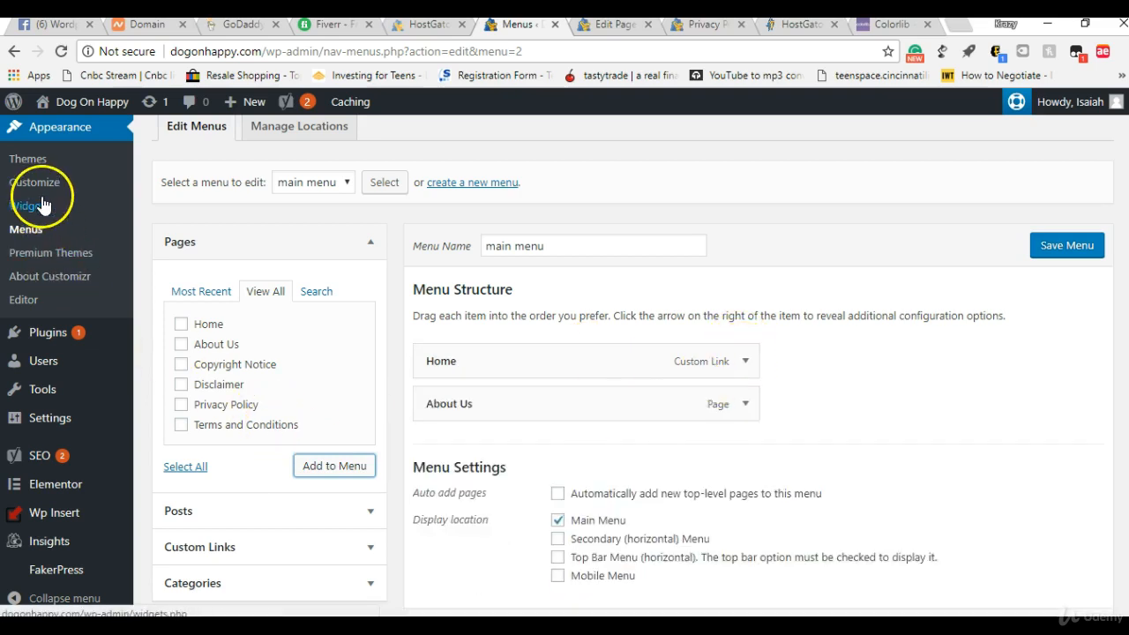
Step: Stay on the menu editor when prompted about unsaved changes and save the main menu
scroll(670, 353, "up", 3)
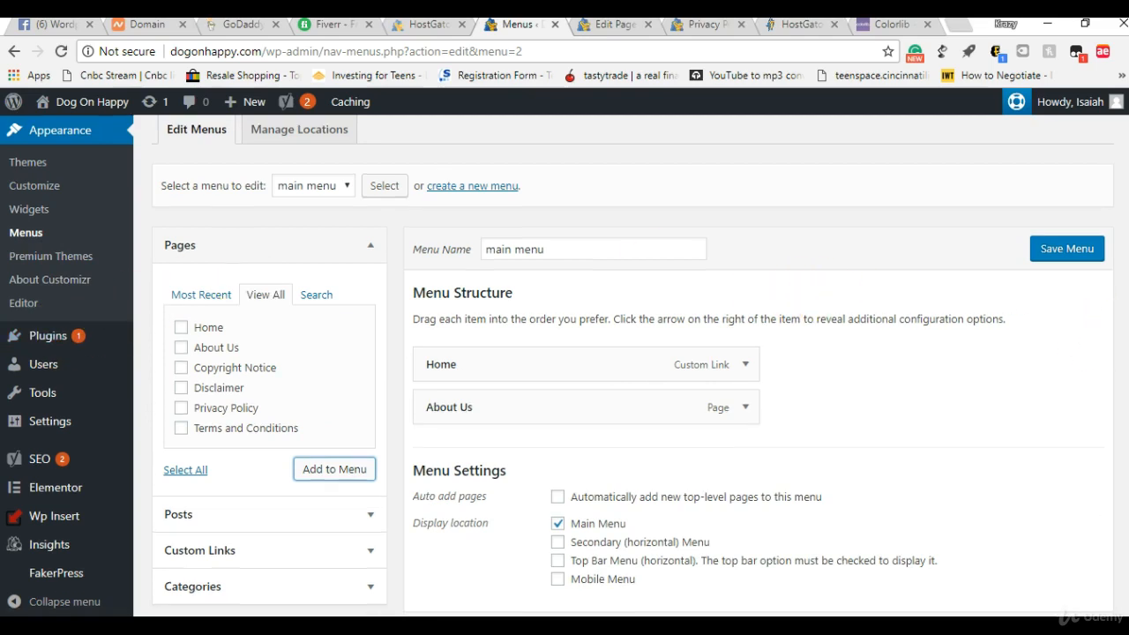
mouse_move(61, 236)
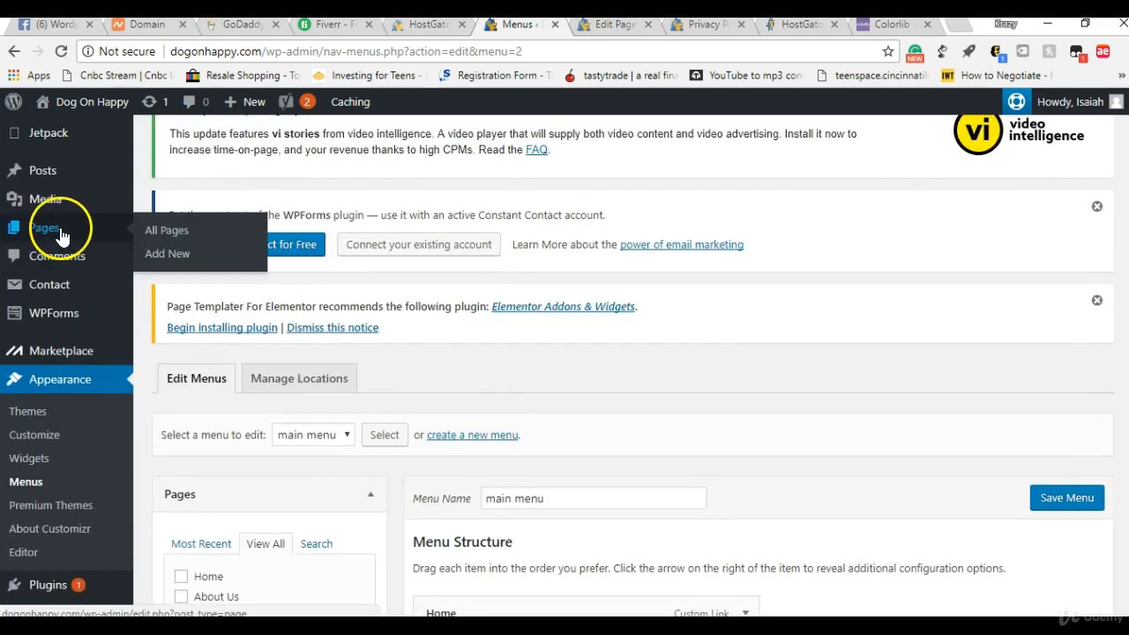
left_click(167, 231)
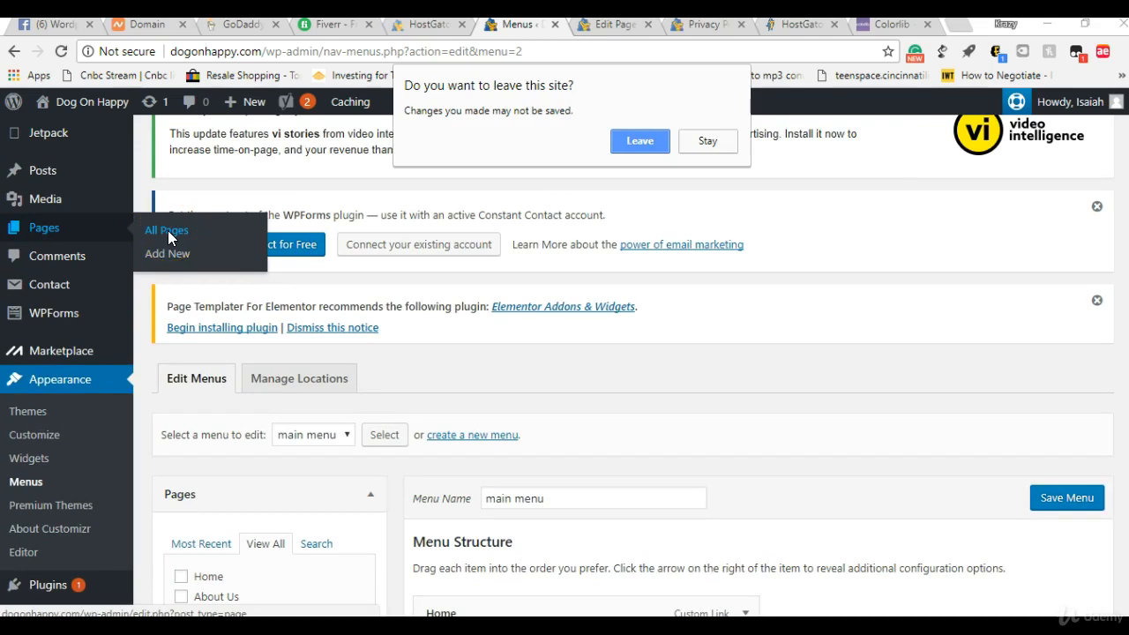
left_click(291, 217)
left_click(631, 142)
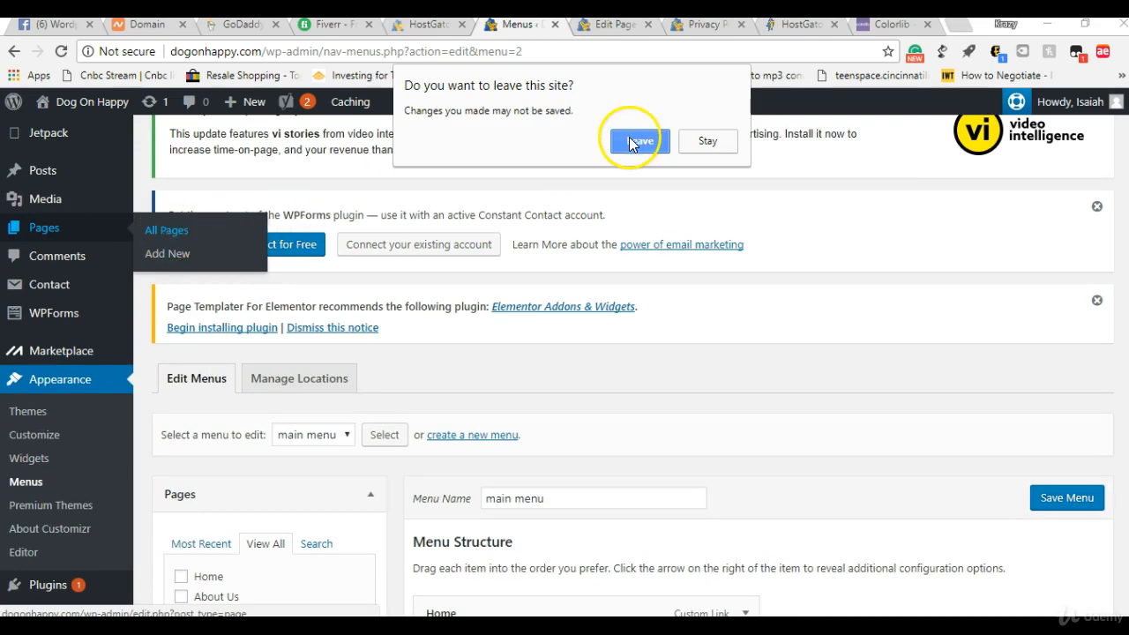
left_click(696, 140)
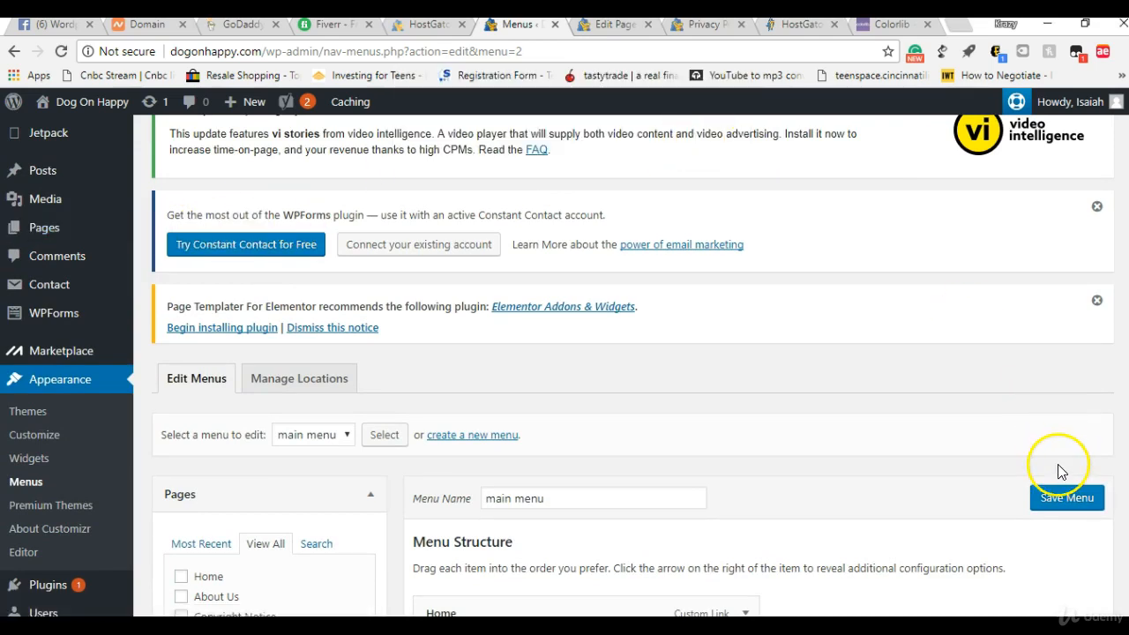
left_click(1063, 494)
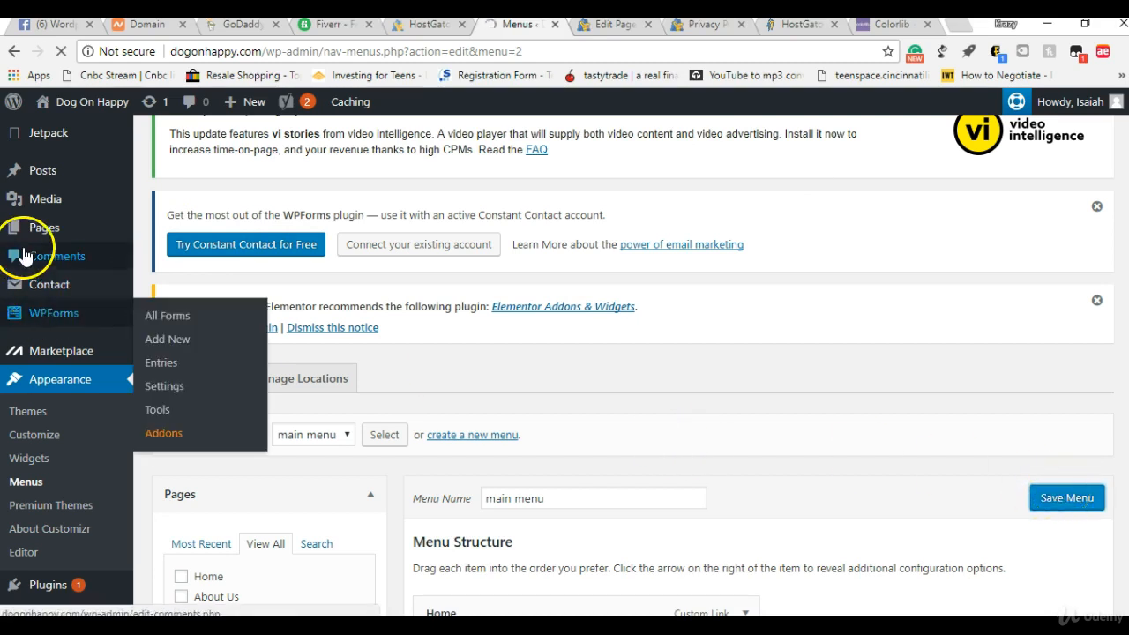
Step: Go to the list of all pages, open the Contact draft for editing and publish it
mouse_move(28, 246)
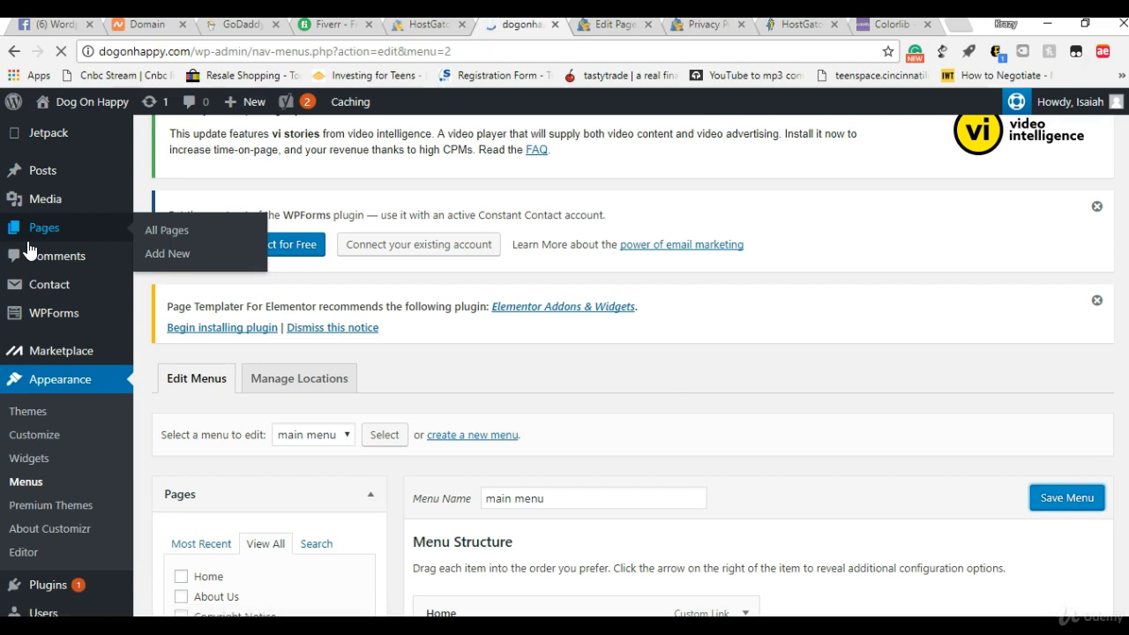
left_click(166, 233)
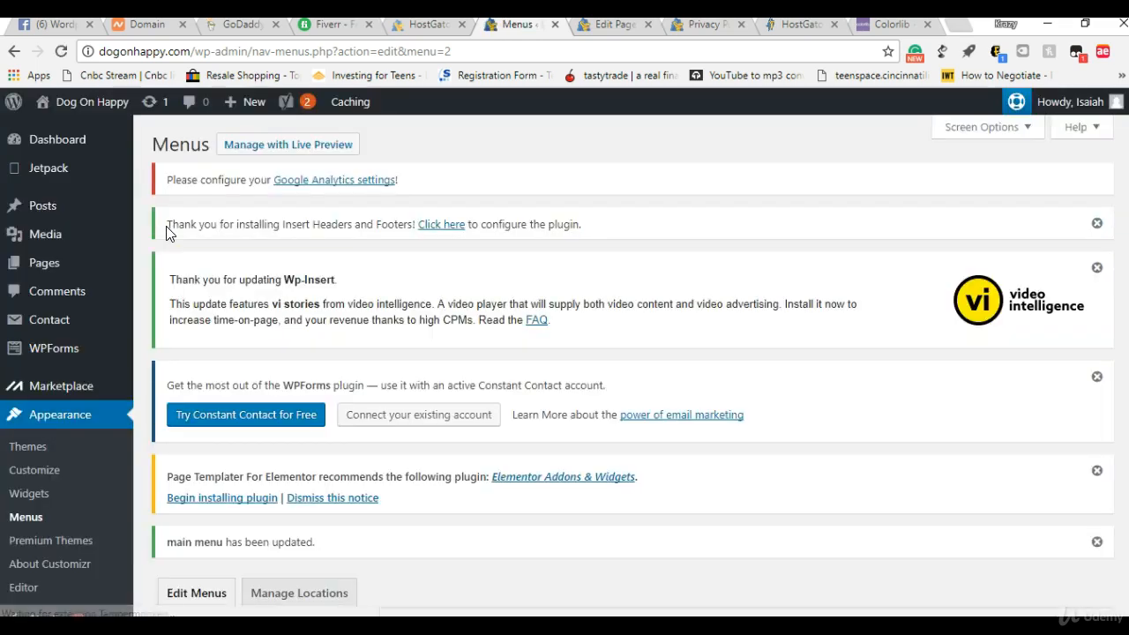
mouse_move(50, 219)
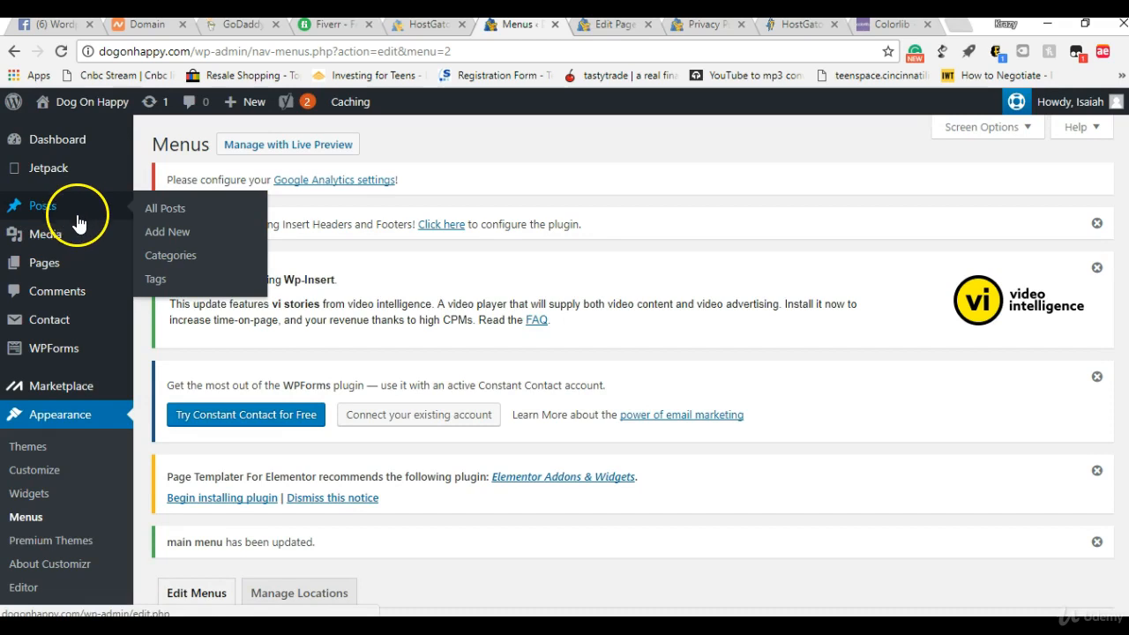
mouse_move(78, 235)
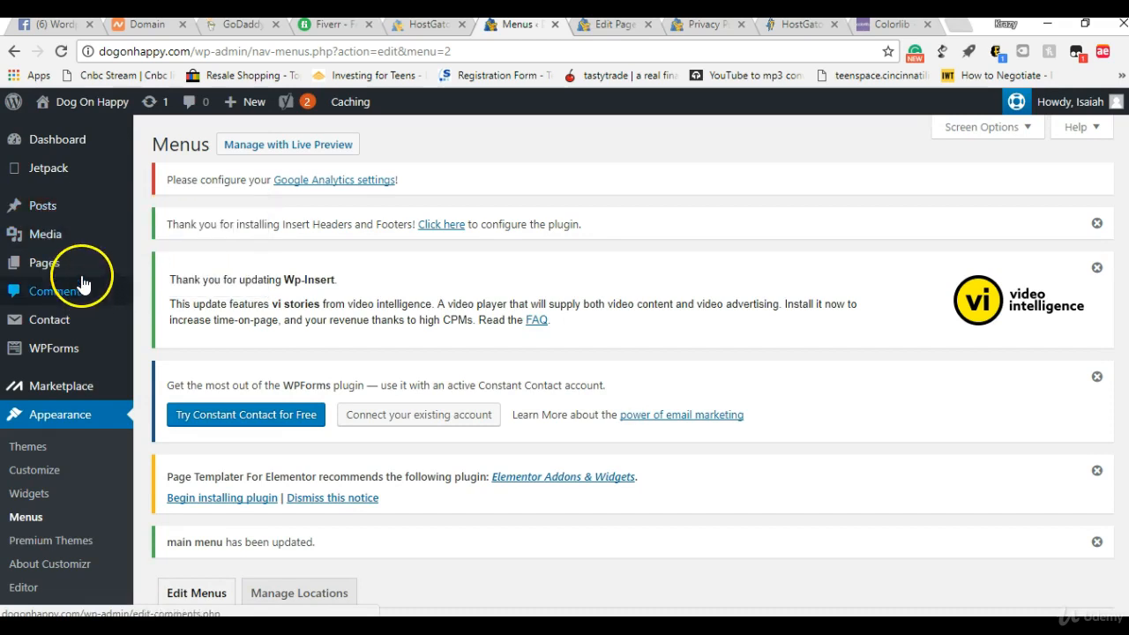
mouse_move(79, 269)
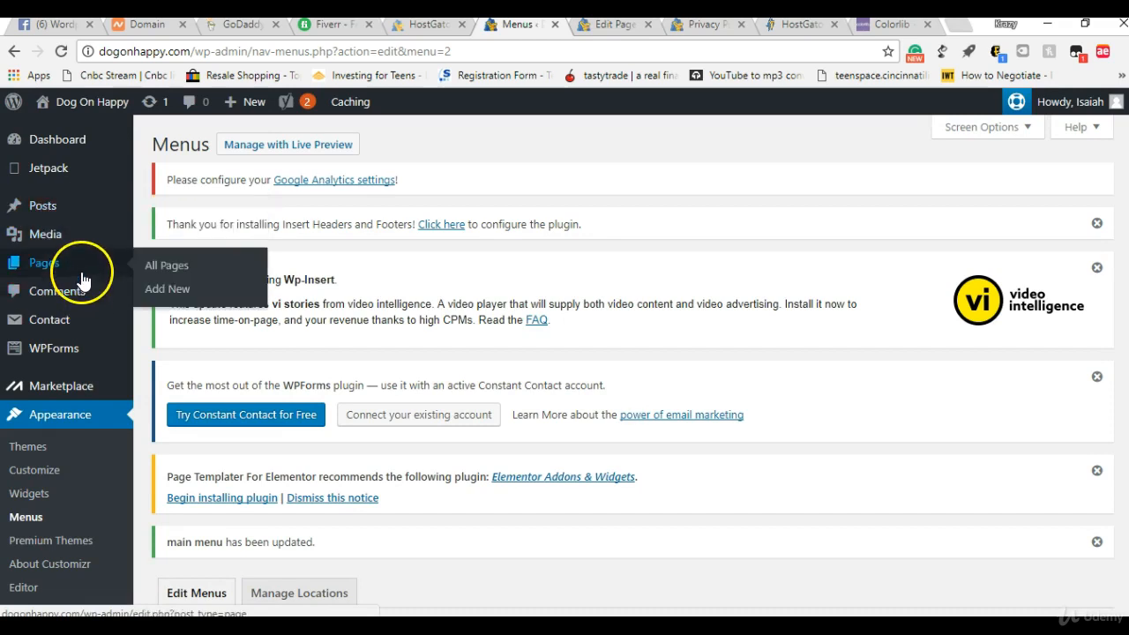
left_click(166, 266)
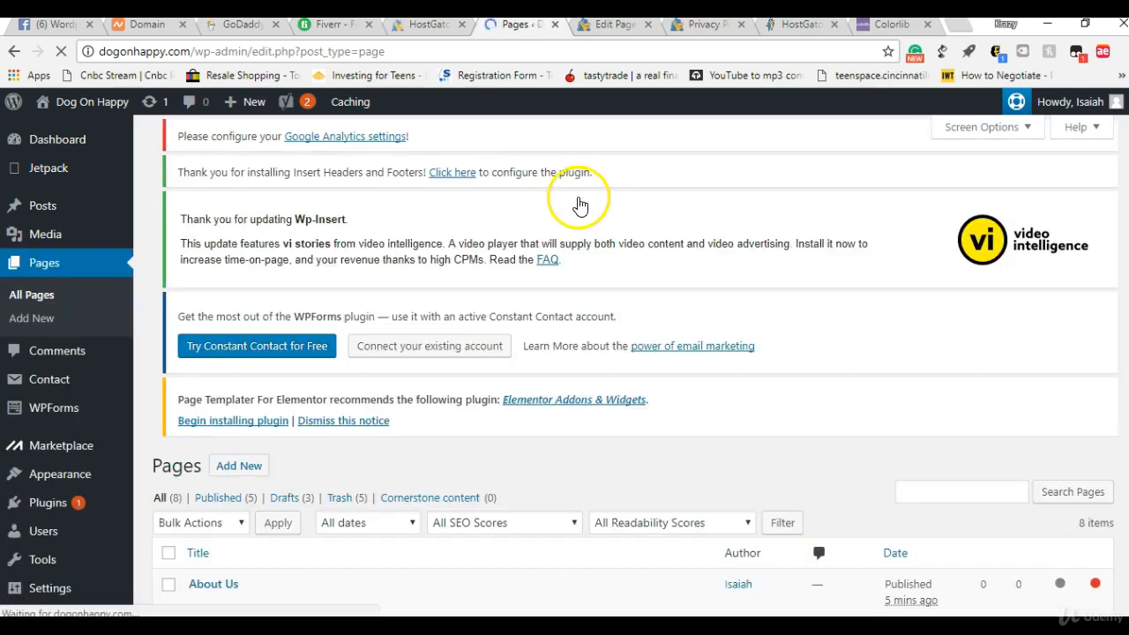
scroll(1122, 371, "down", 5)
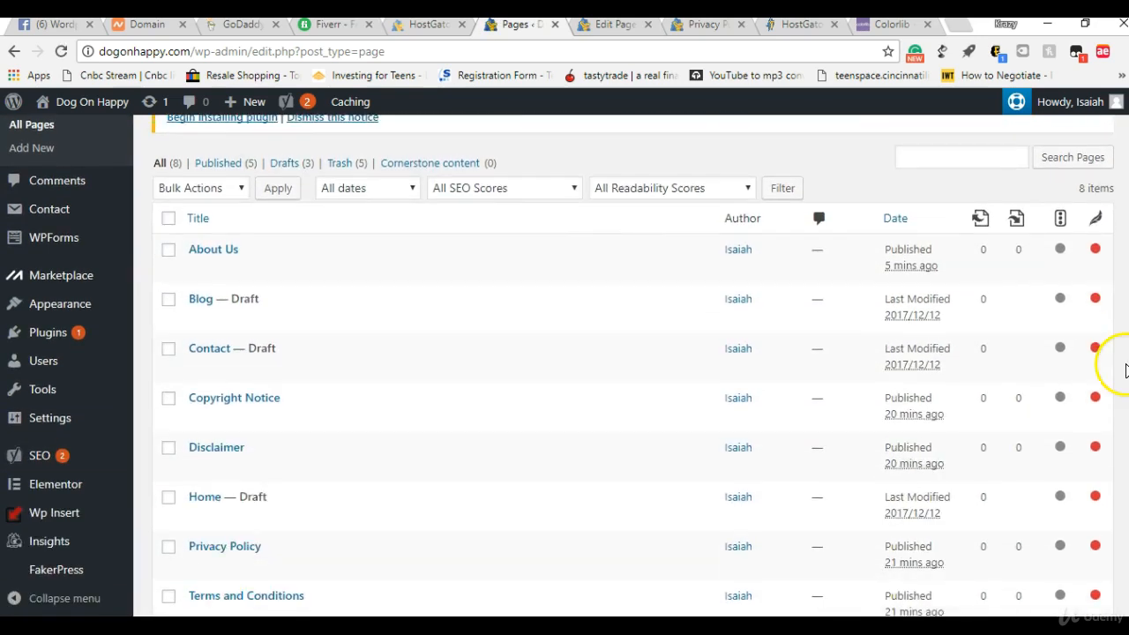
scroll(1124, 388, "down", 1)
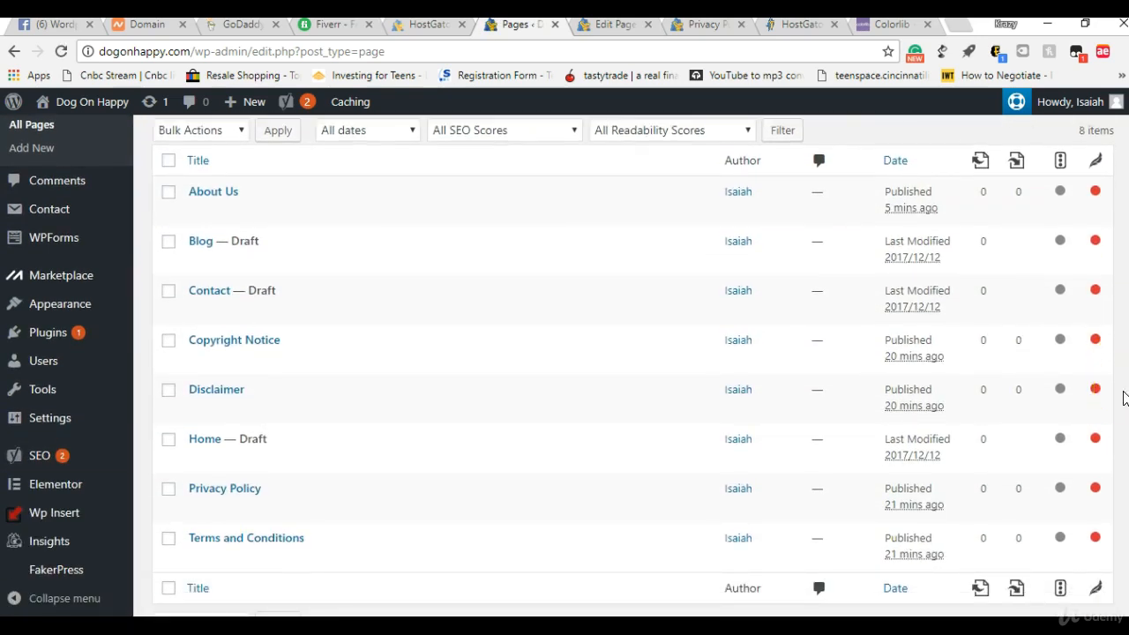
scroll(1121, 397, "up", 1)
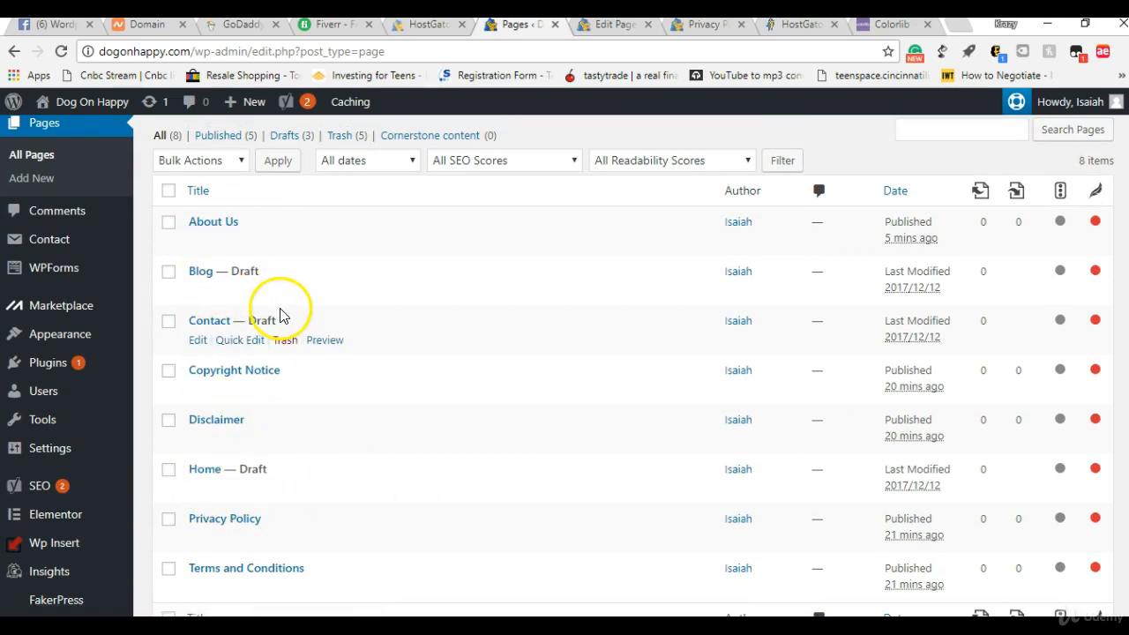
left_click(198, 340)
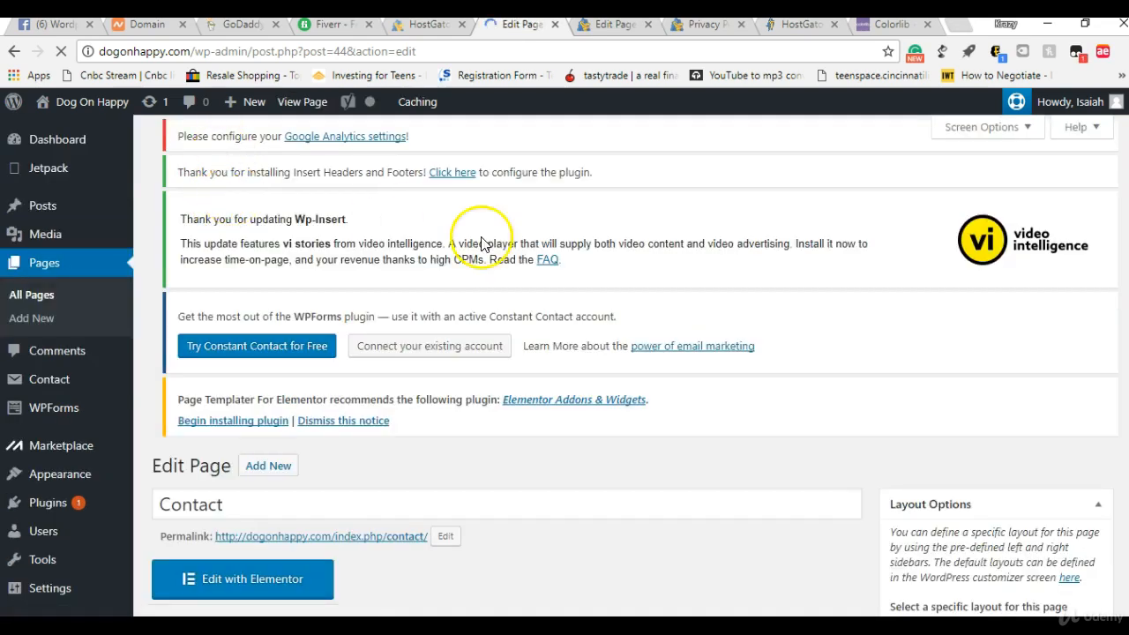
scroll(507, 352, "down", 6)
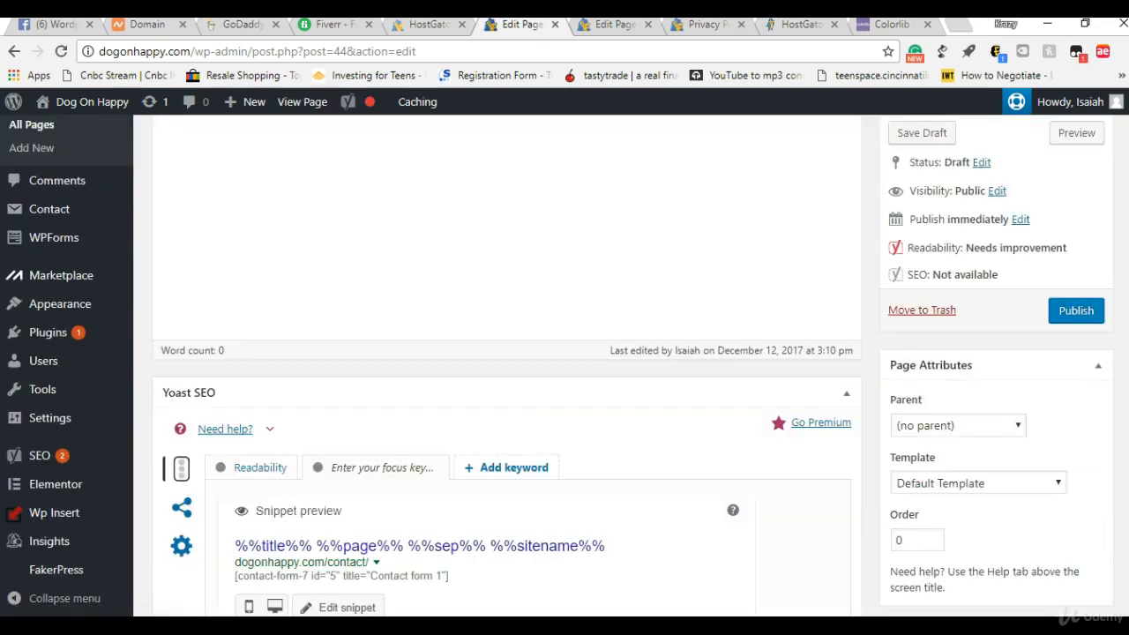
left_click(1075, 313)
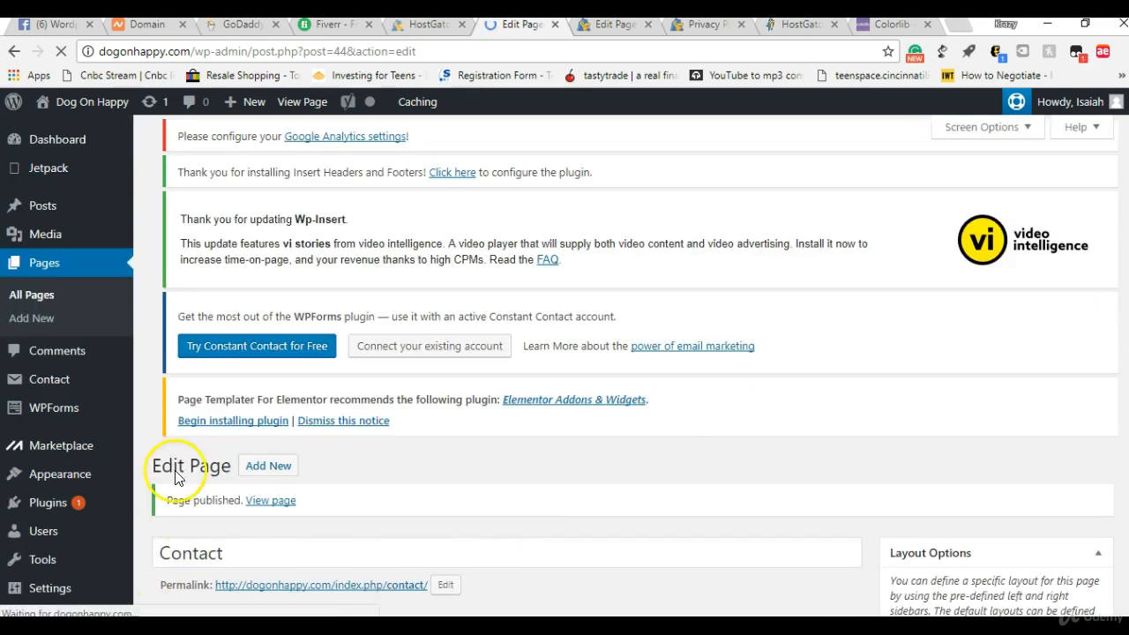
Step: Return to the list of all pages, open the Blog draft for editing and publish it
mouse_move(144, 387)
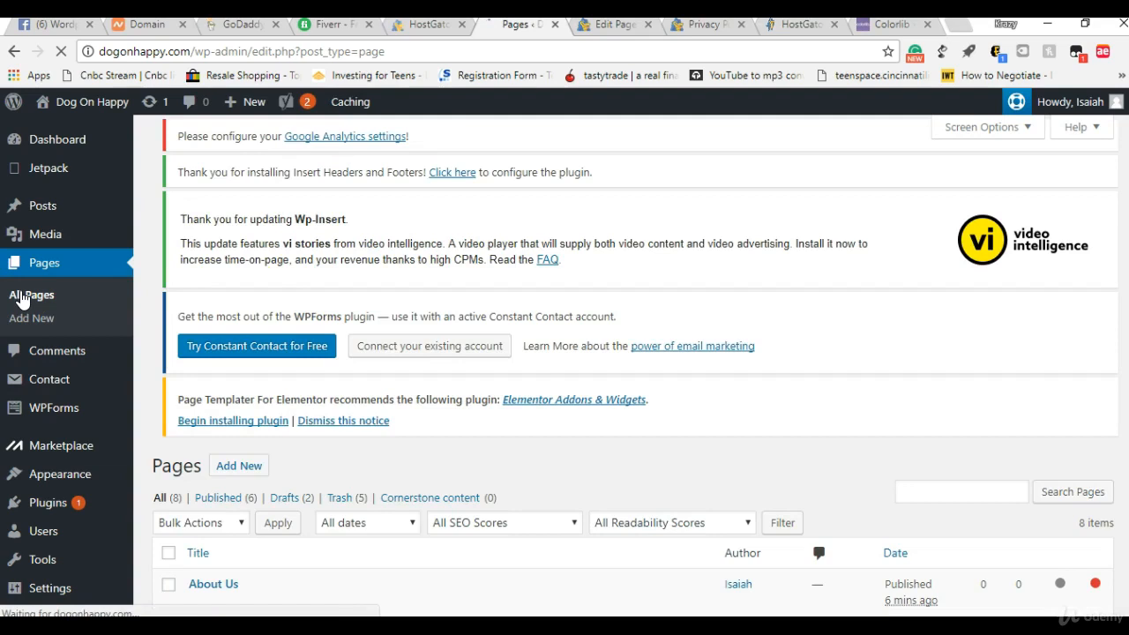
left_click(864, 227)
scroll(940, 220, "down", 1)
scroll(926, 308, "down", 2)
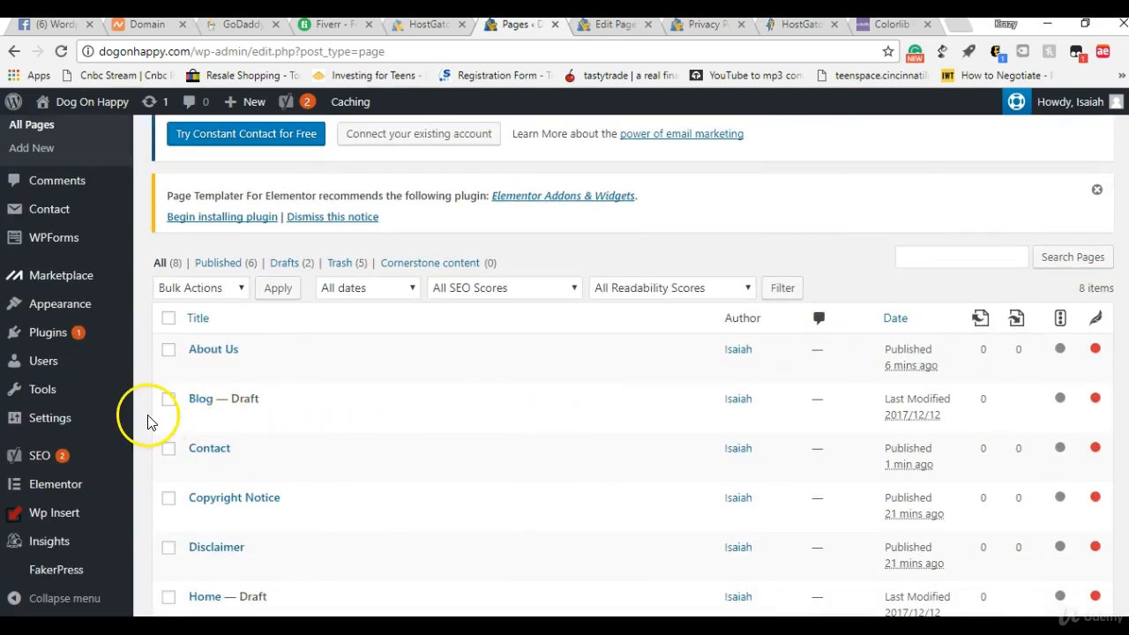
left_click(203, 293)
left_click(205, 301)
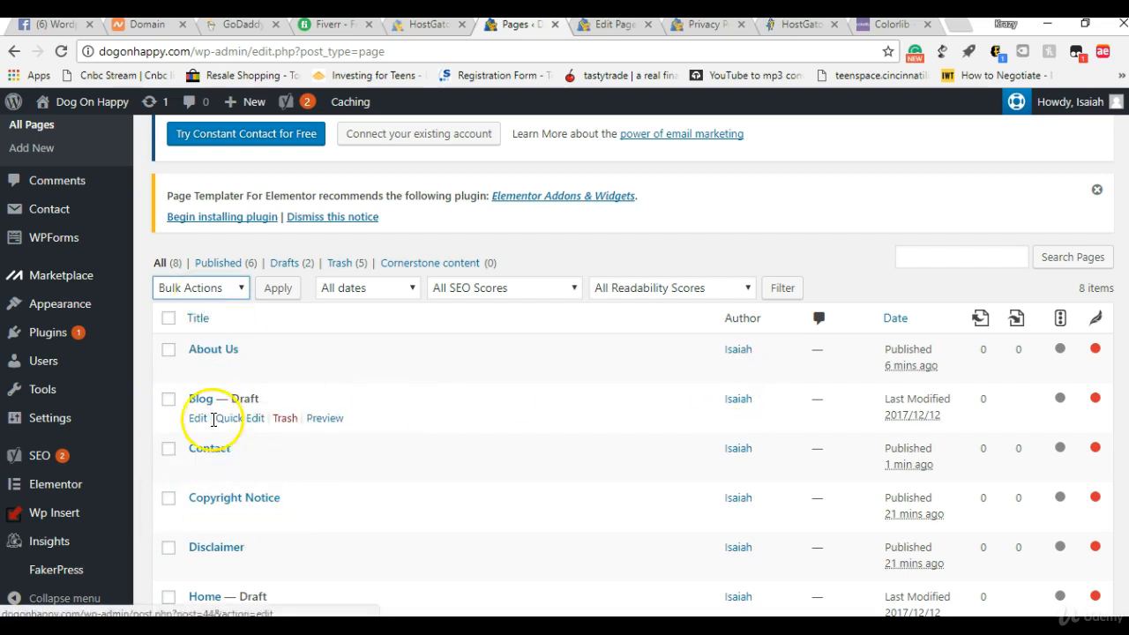
left_click(198, 420)
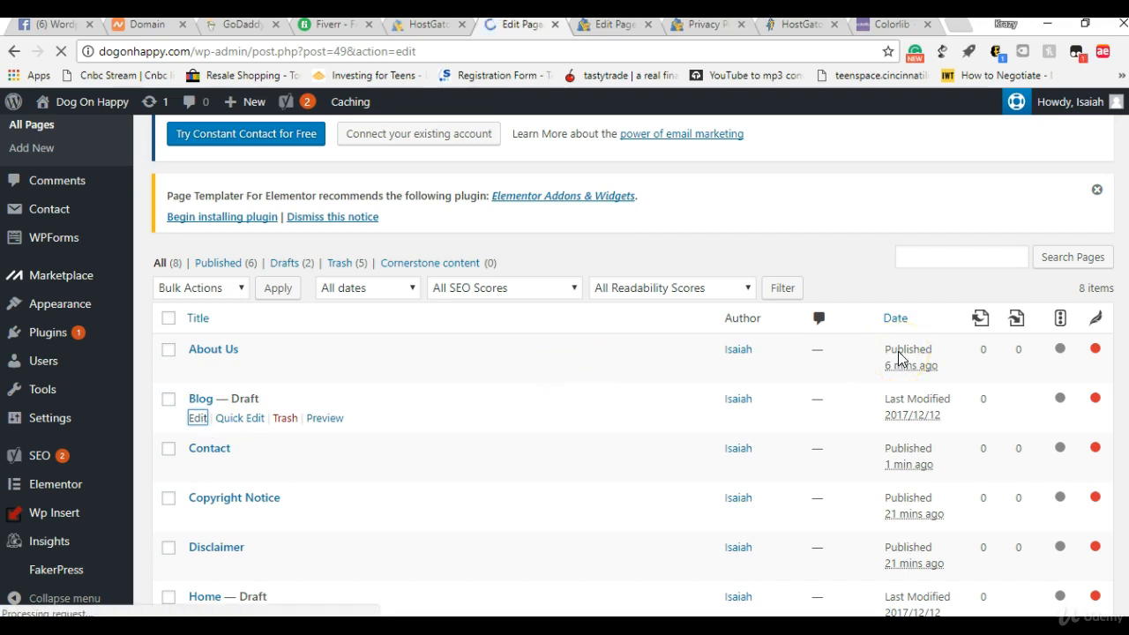
scroll(1102, 379, "down", 5)
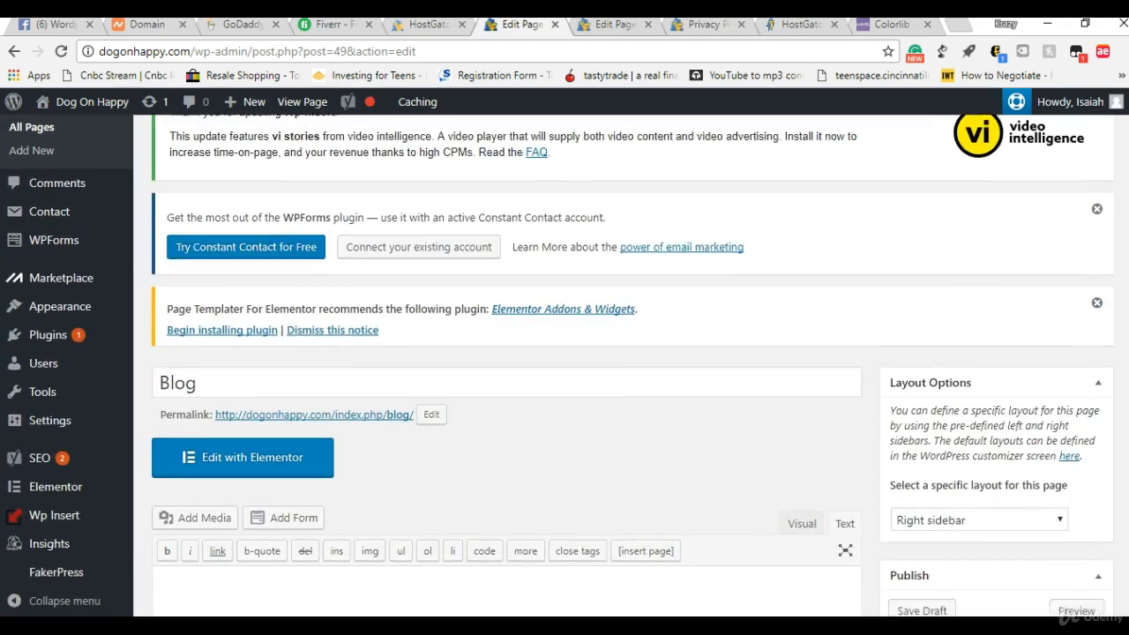
left_click(1078, 531)
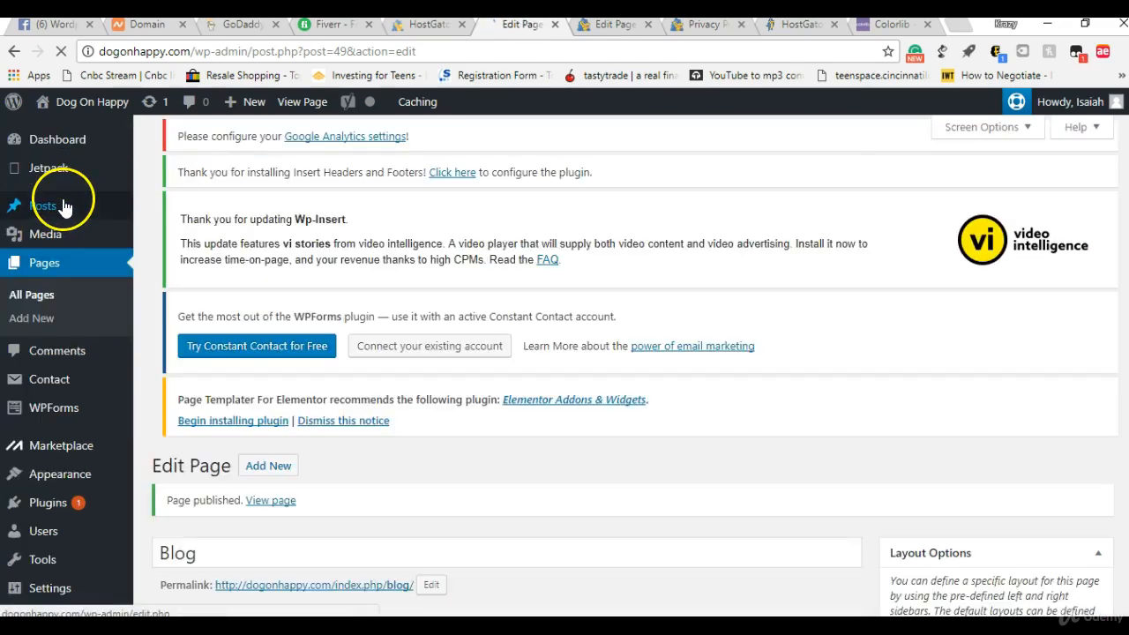
Step: Return to the list of all pages, open the Home draft for editing and publish it
left_click(20, 294)
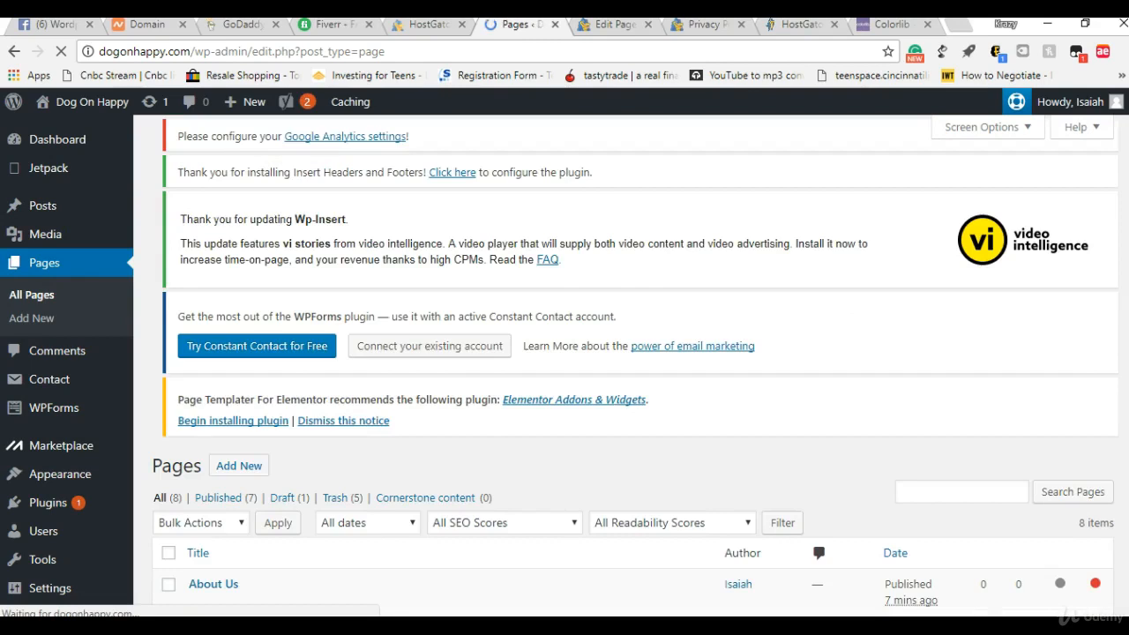
scroll(633, 367, "down", 5)
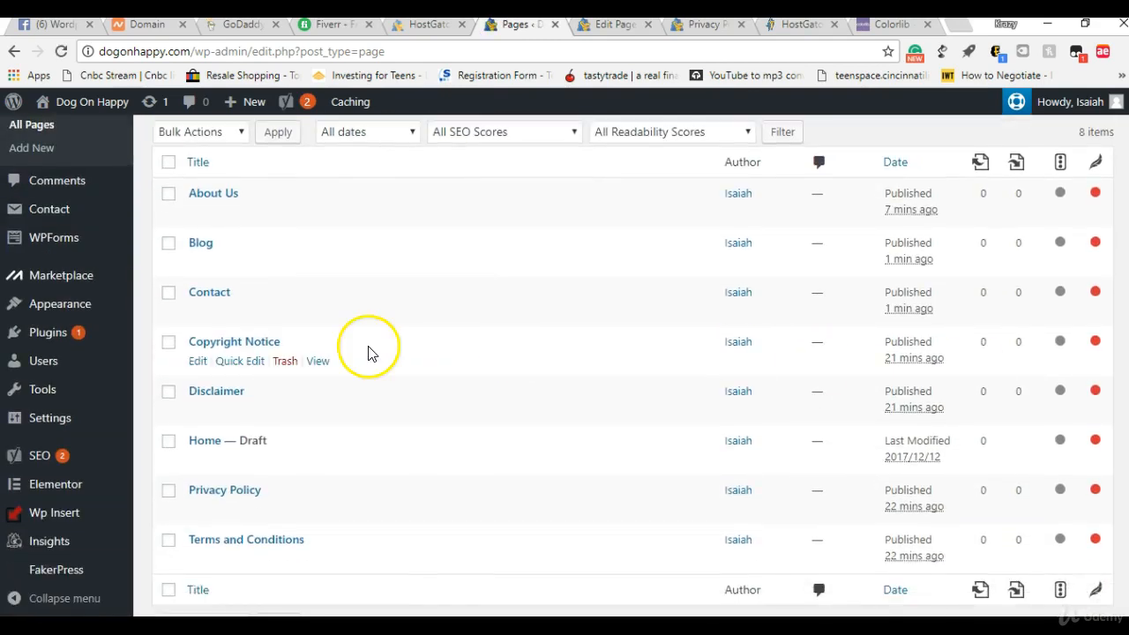
left_click(208, 443)
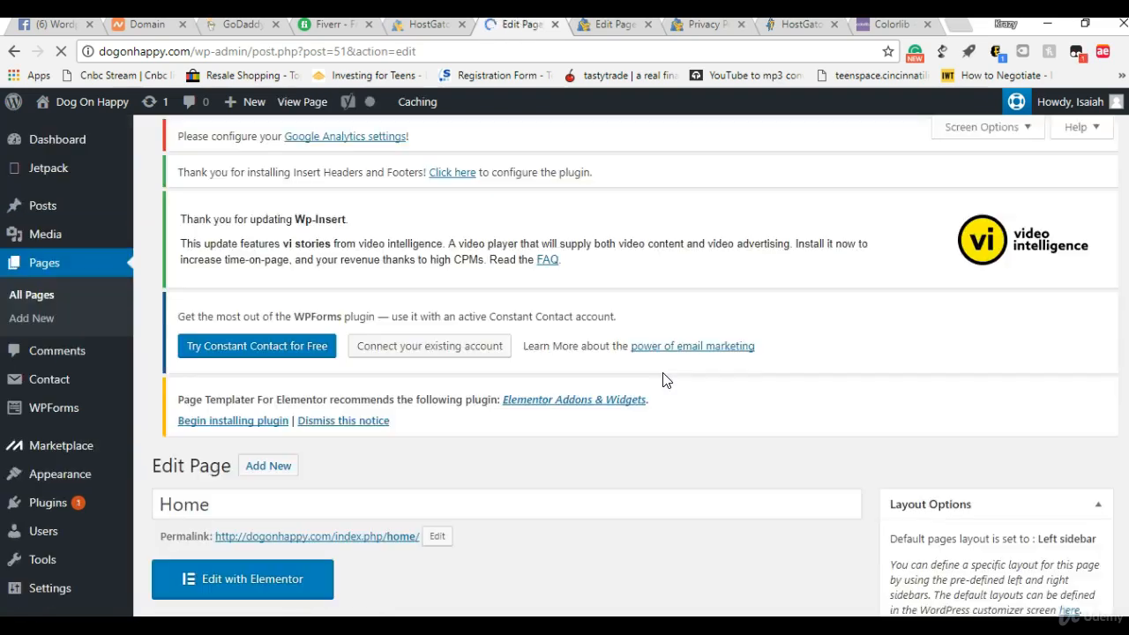
scroll(1072, 265, "down", 5)
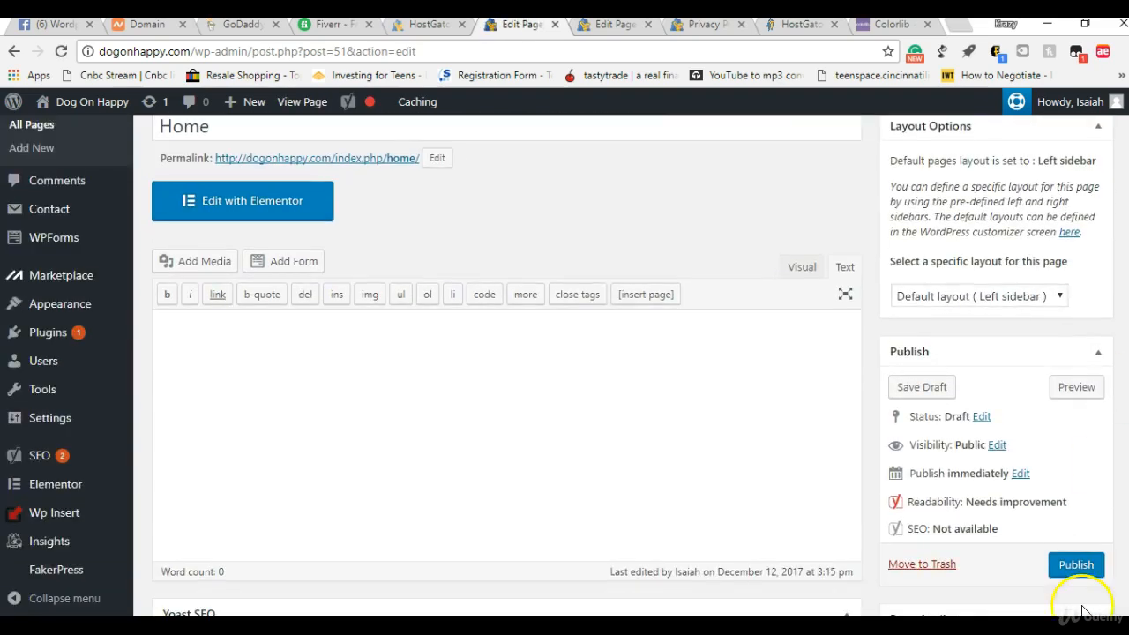
left_click(1076, 565)
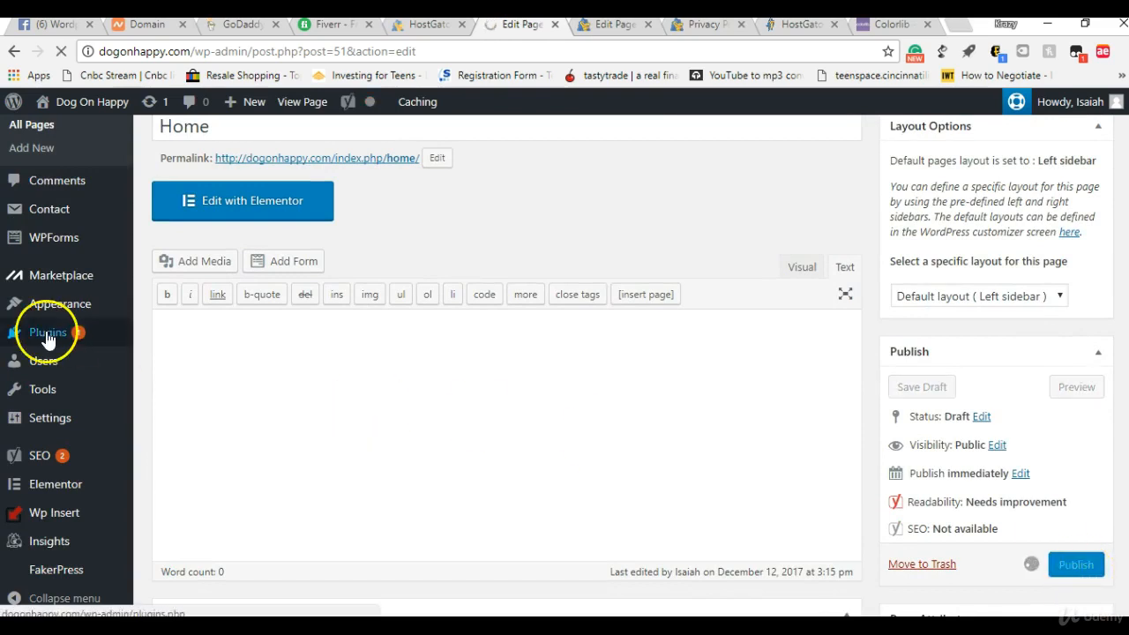
mouse_move(51, 298)
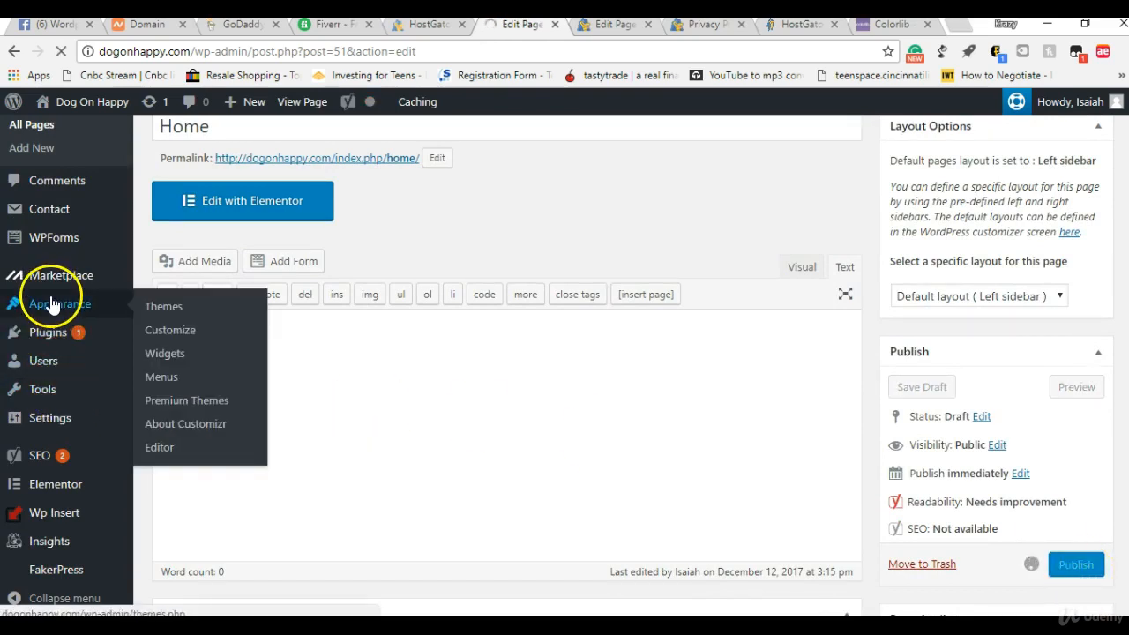
left_click(177, 388)
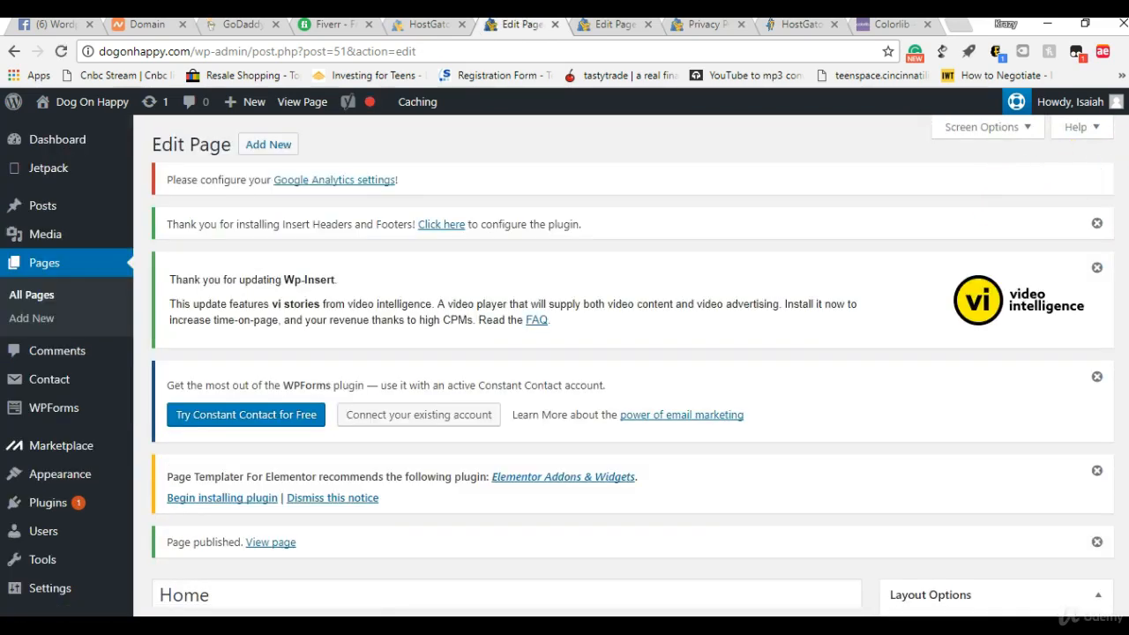
Step: Go to the site's menu editor and load the main menu for editing
scroll(1126, 286, "down", 5)
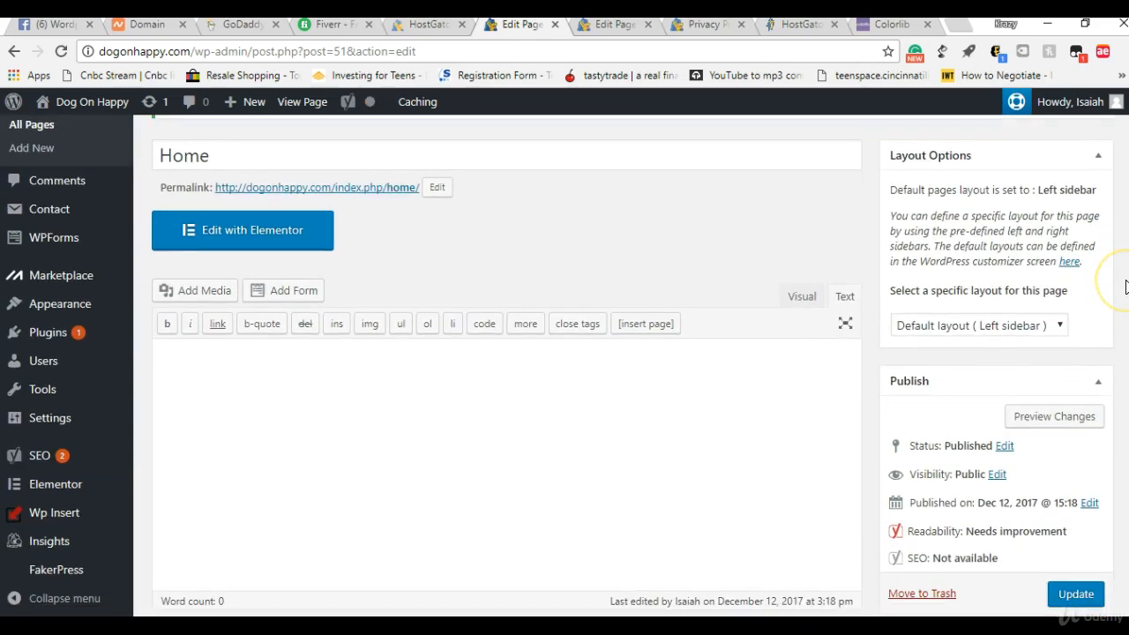
left_click(284, 357)
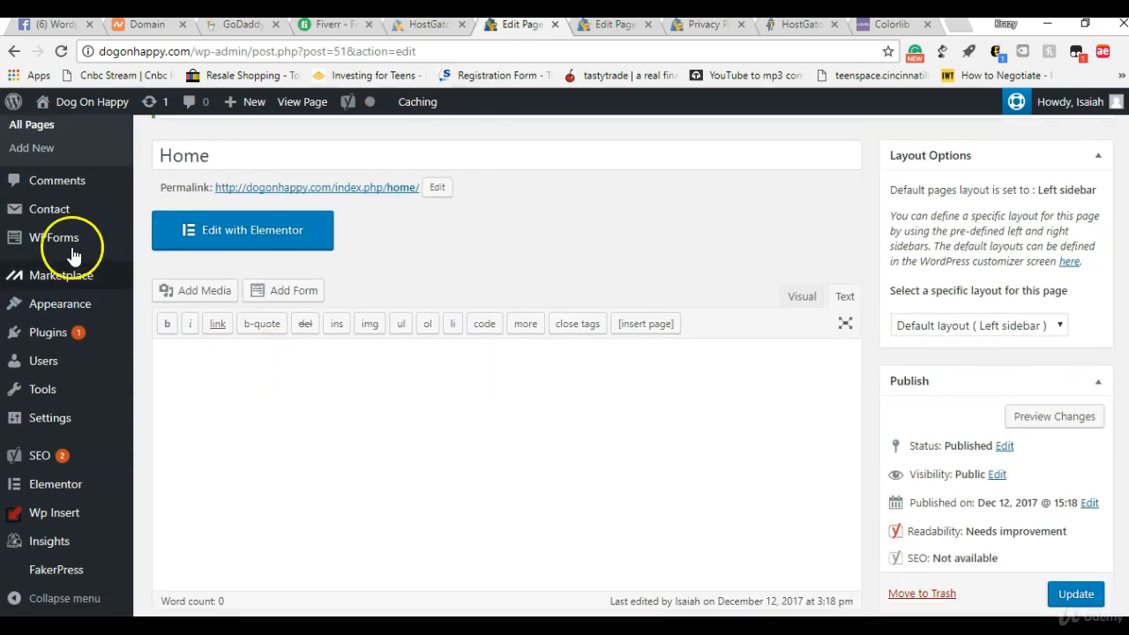
mouse_move(97, 303)
left_click(159, 386)
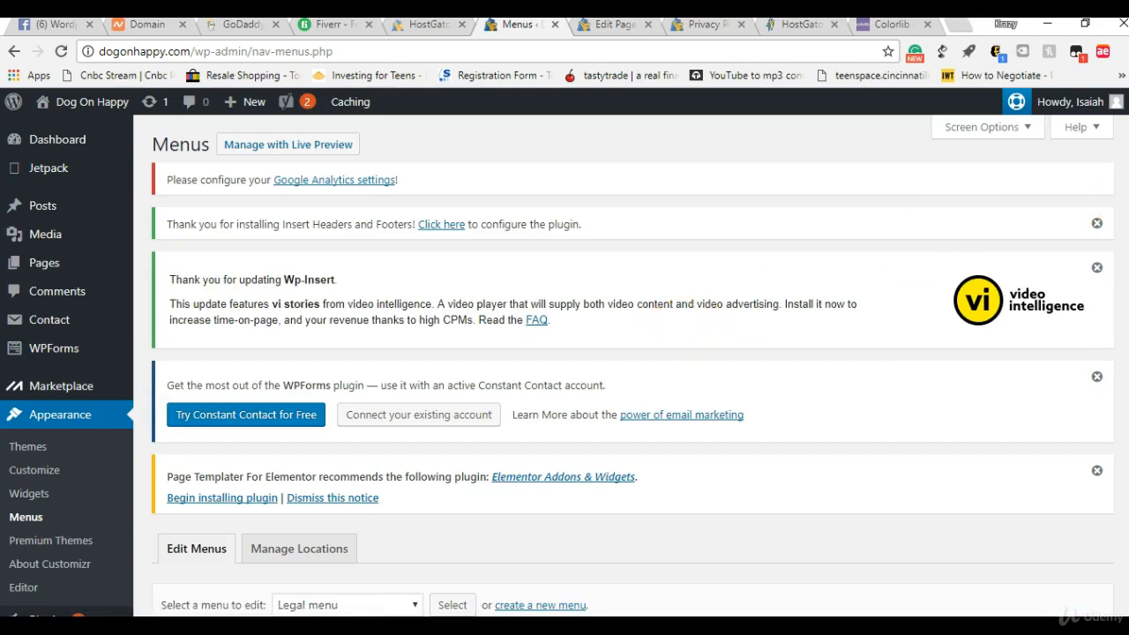
scroll(962, 229, "down", 2)
scroll(683, 406, "down", 2)
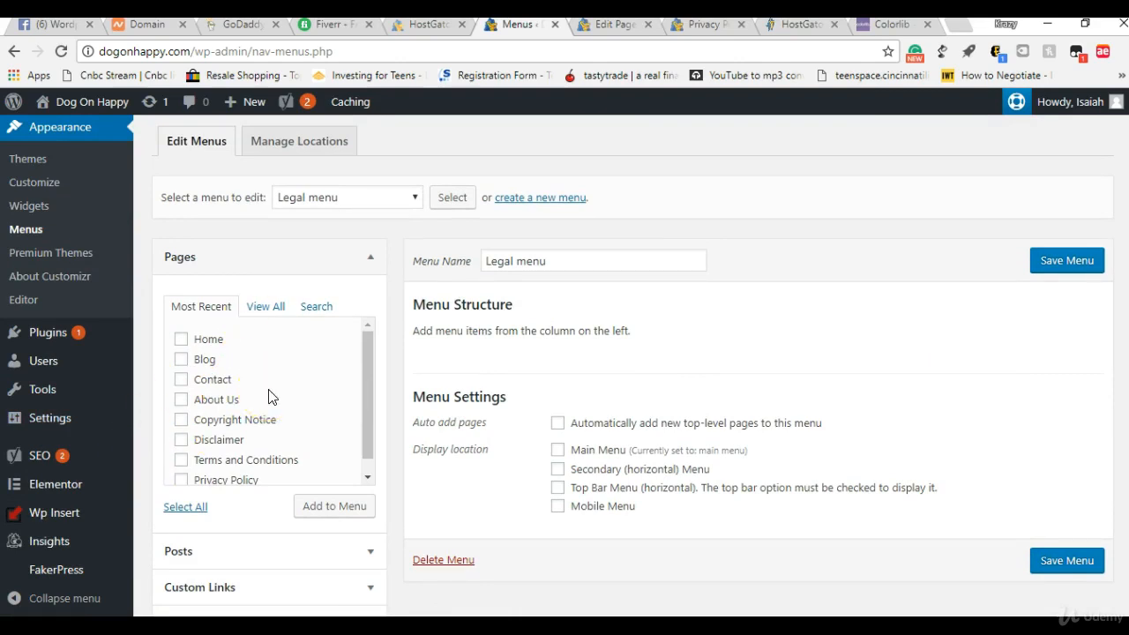
left_click(363, 198)
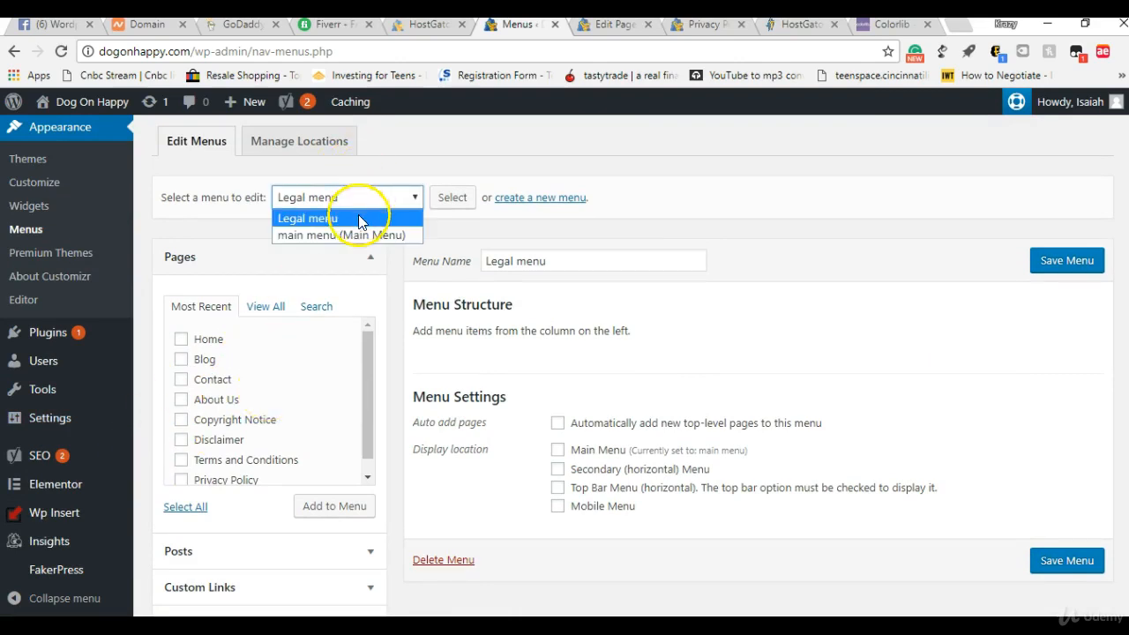
left_click(361, 235)
left_click(458, 201)
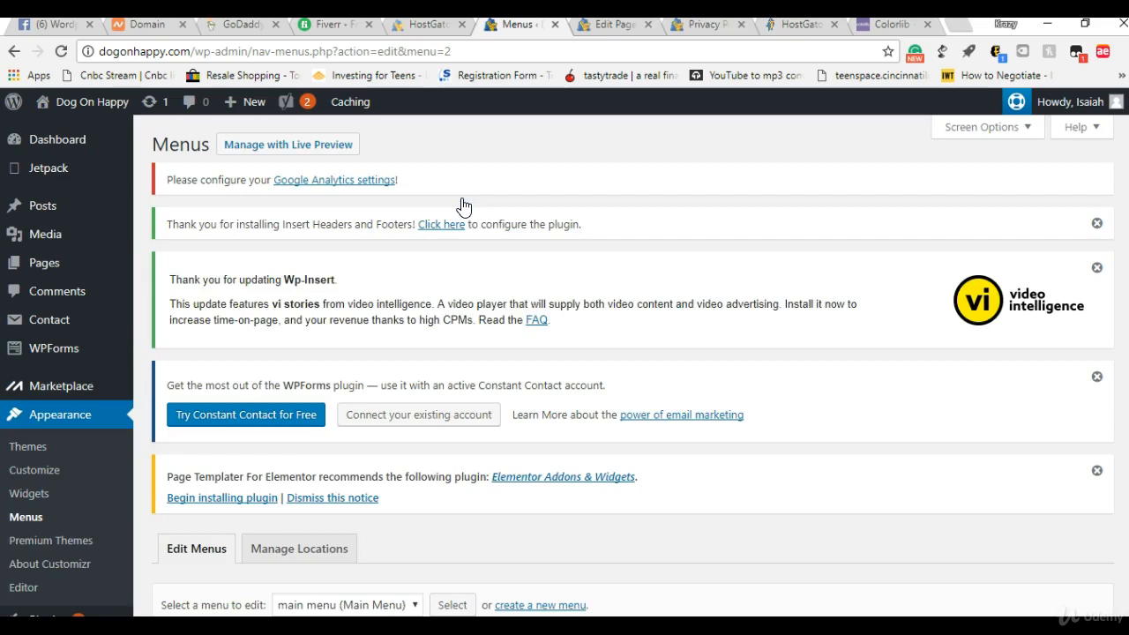
Step: Replace the custom Home link in the main menu with the Home, Blog and Contact pages
triple_click(574, 196)
scroll(1127, 347, "down", 4)
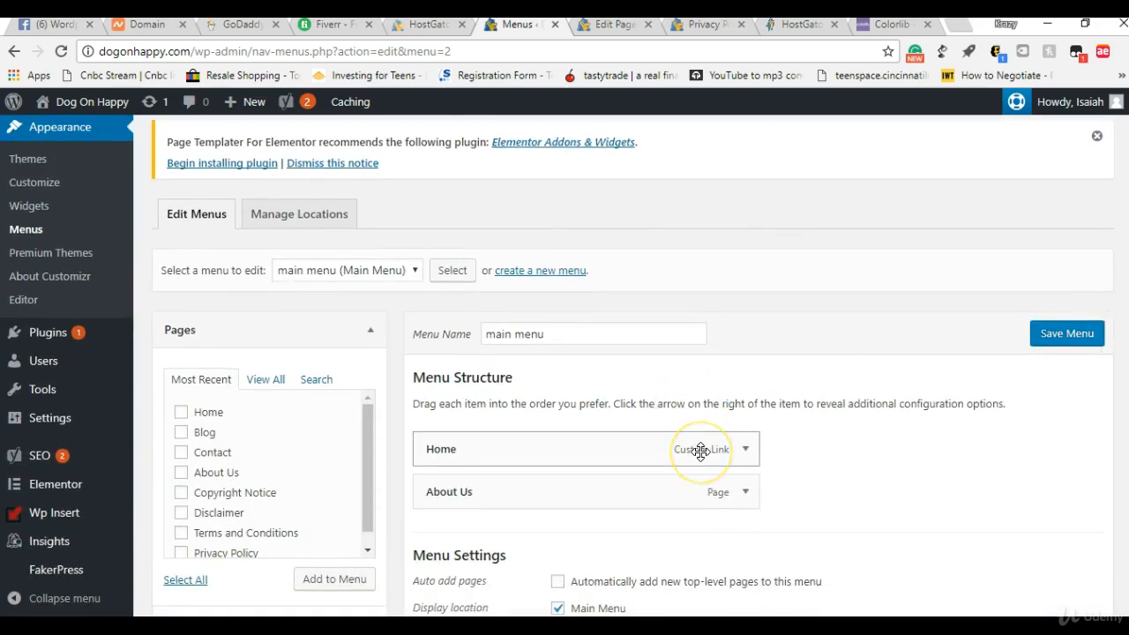
left_click(740, 450)
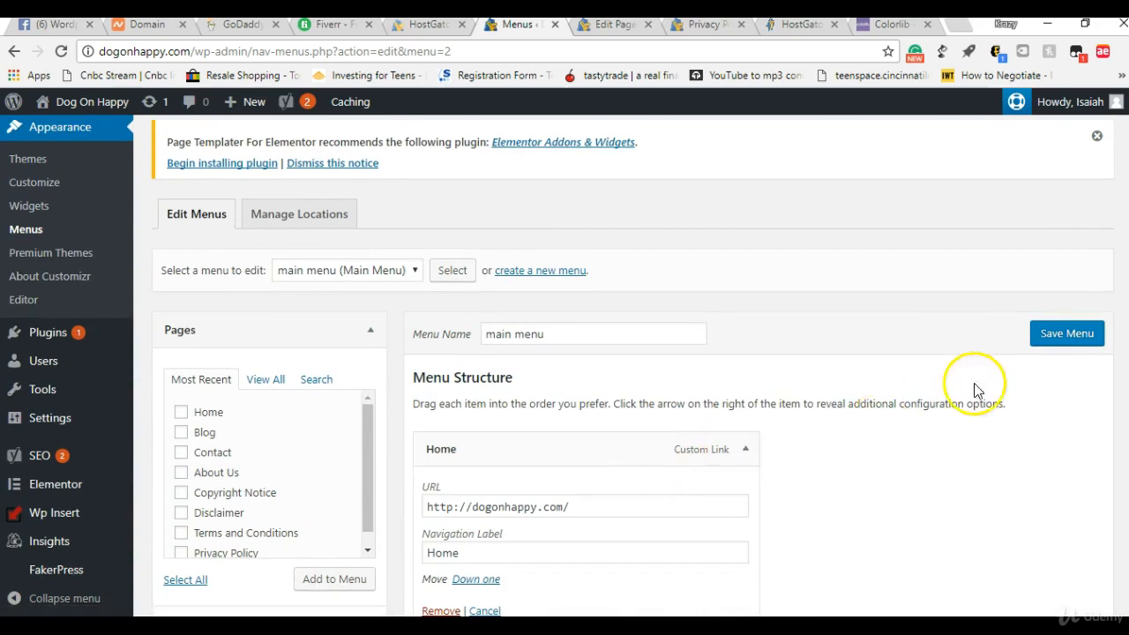
scroll(977, 380, "down", 1)
scroll(632, 353, "down", 1)
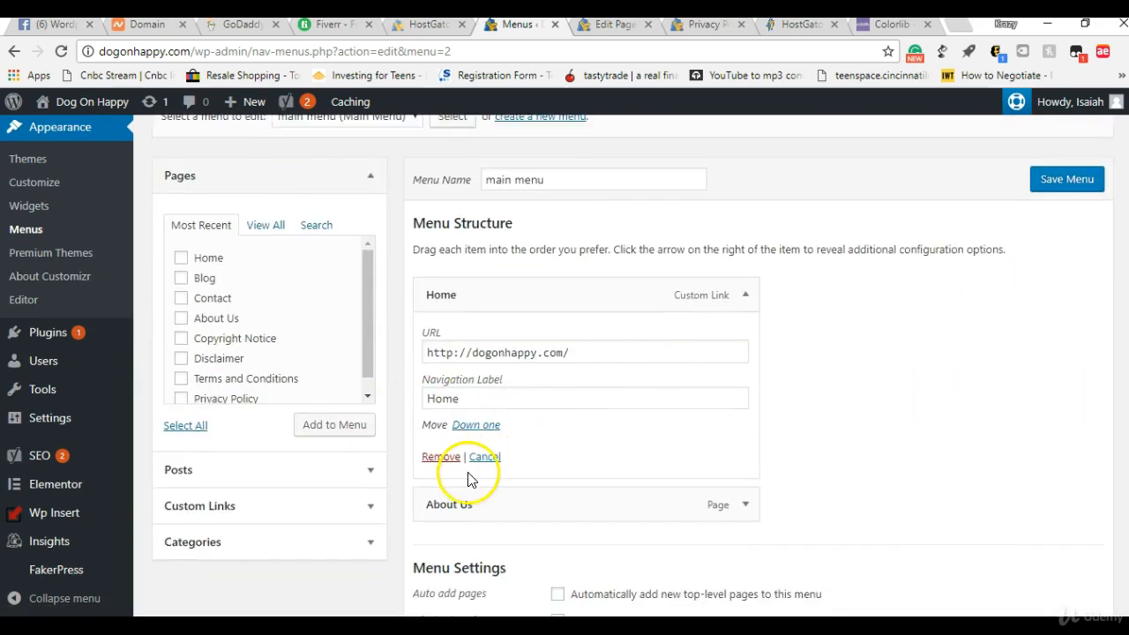
left_click(434, 459)
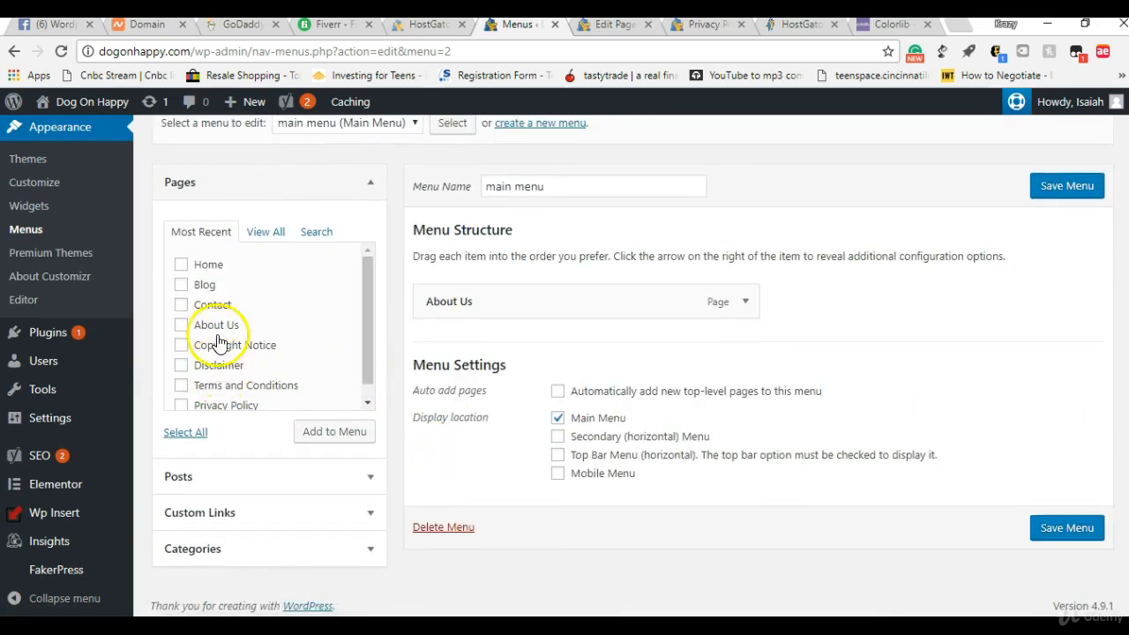
left_click(181, 264)
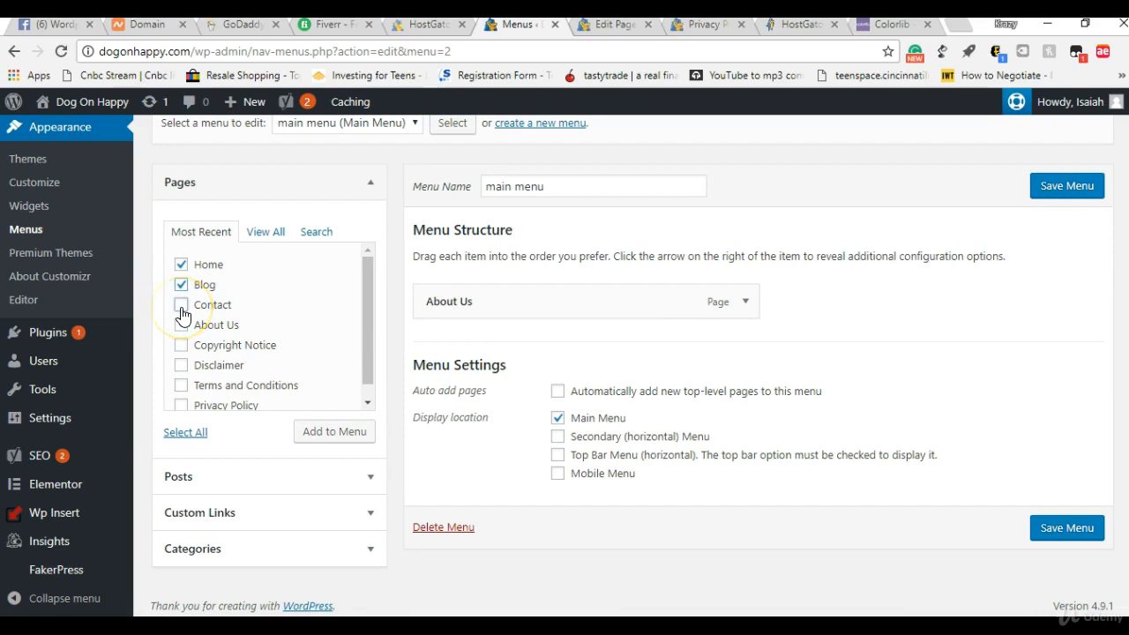
left_click(301, 432)
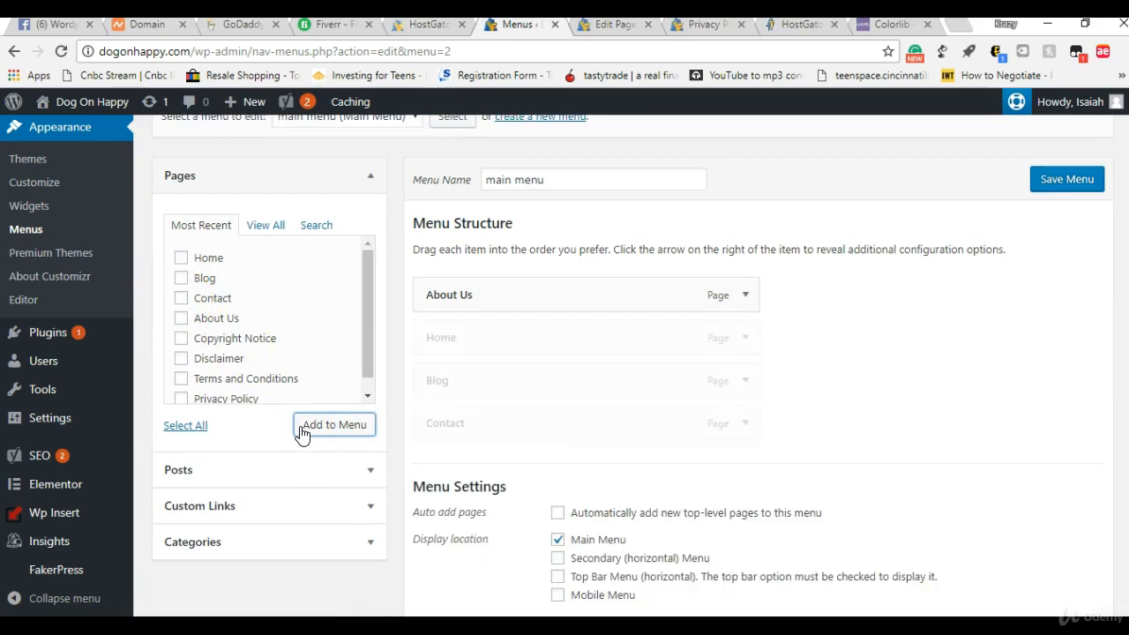
Step: Arrange the main menu items as Home, Blog, Contact, About Us and save the menu
left_click_drag(620, 347, 588, 335)
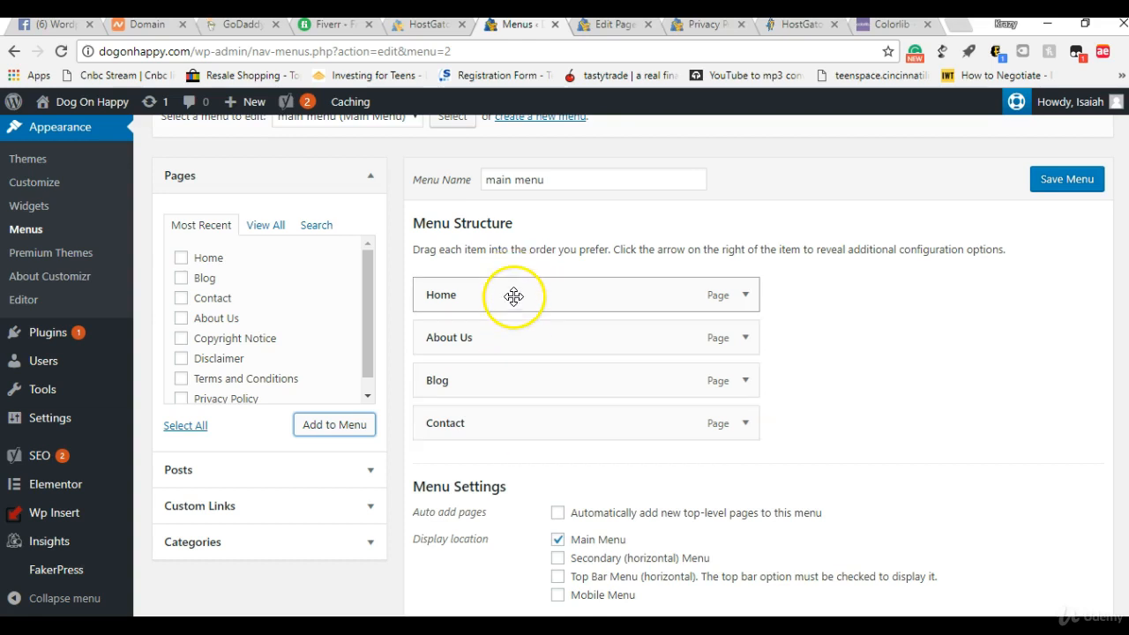
left_click_drag(511, 333, 507, 412)
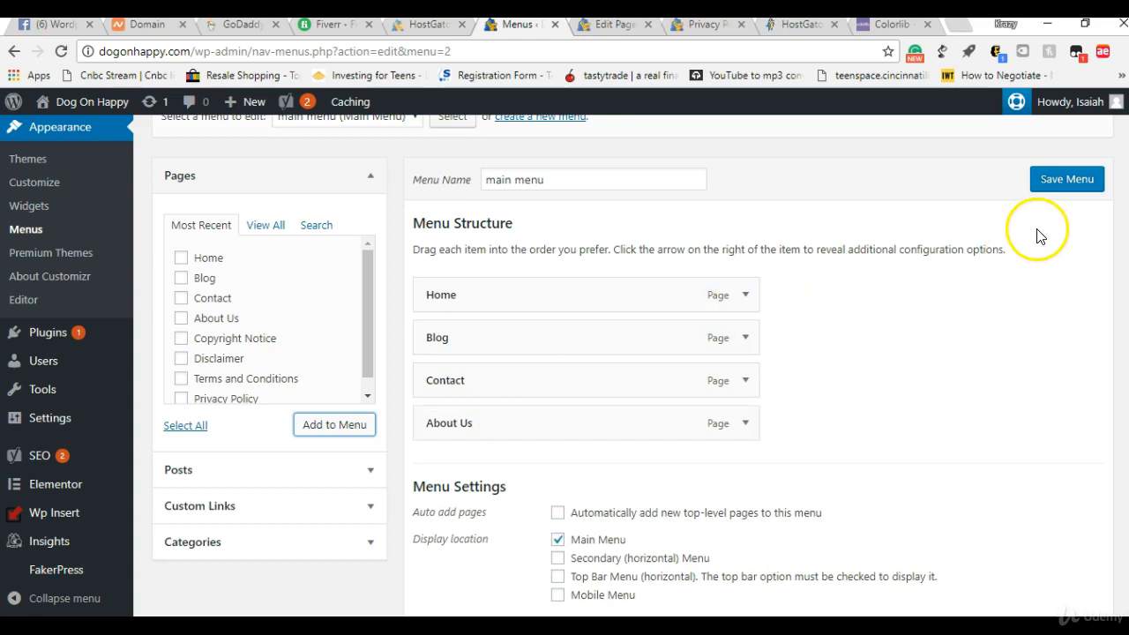
left_click(1085, 183)
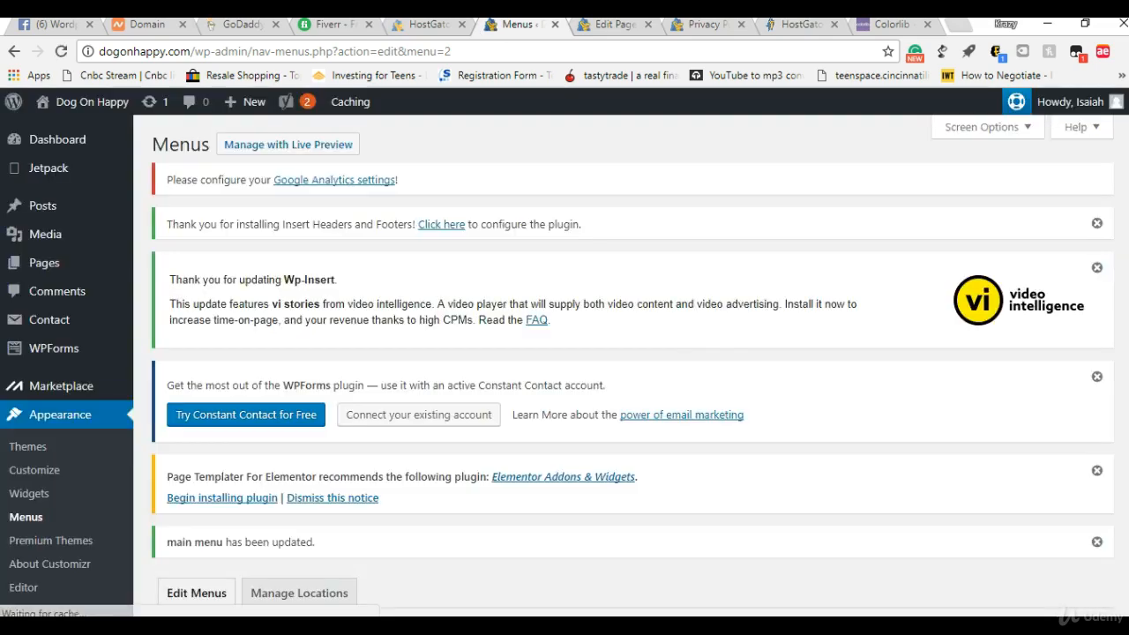
Step: Load the Legal menu for editing
scroll(1120, 328, "down", 3)
scroll(1120, 353, "down", 2)
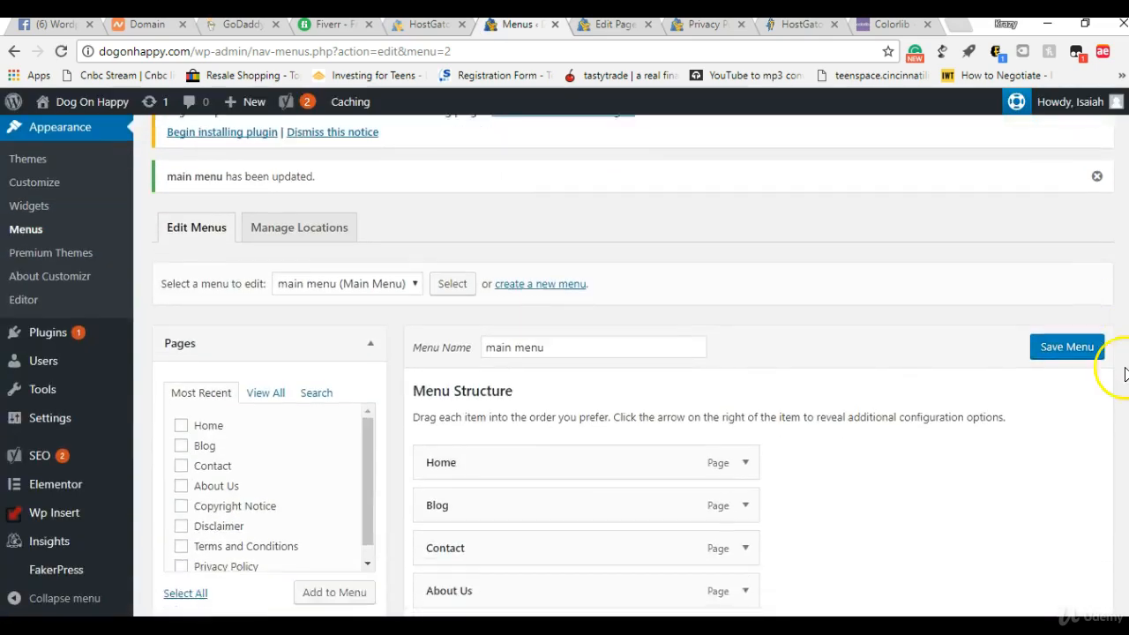
left_click(322, 173)
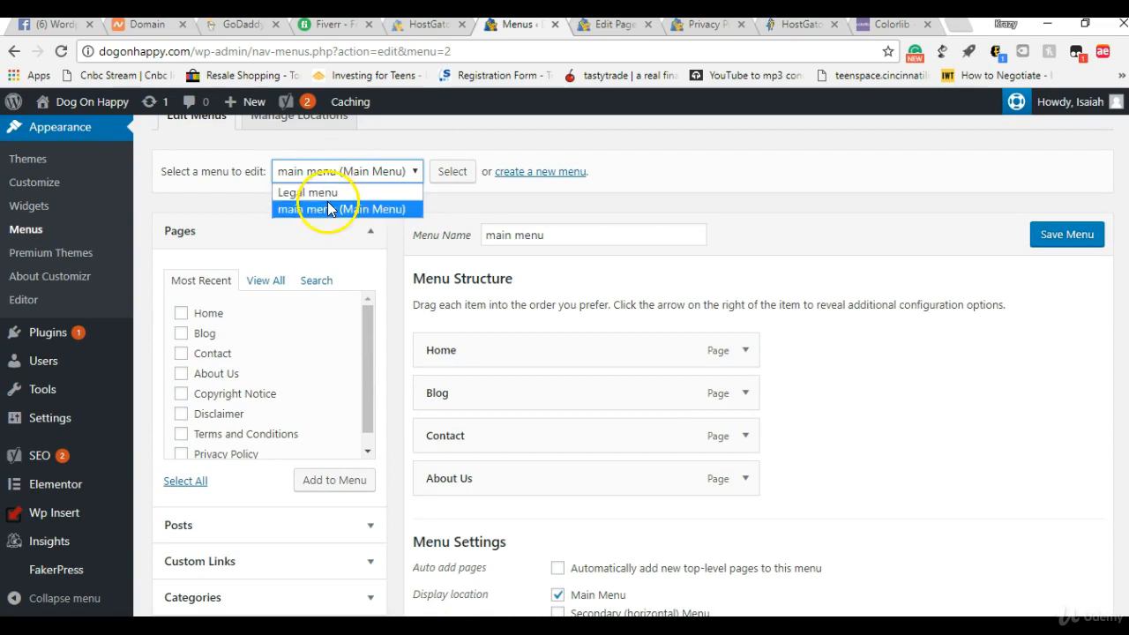
left_click(328, 193)
left_click(451, 175)
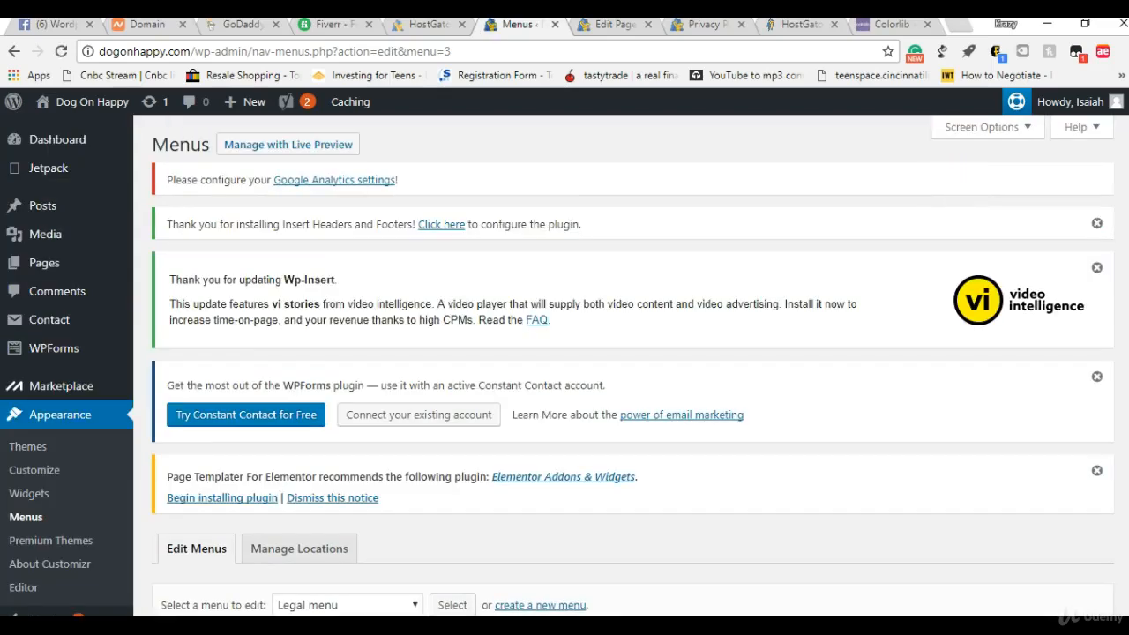
Step: Add the Copyright Notice, Disclaimer, Terms and Conditions and Privacy Policy pages to the Legal menu
scroll(633, 371, "down", 4)
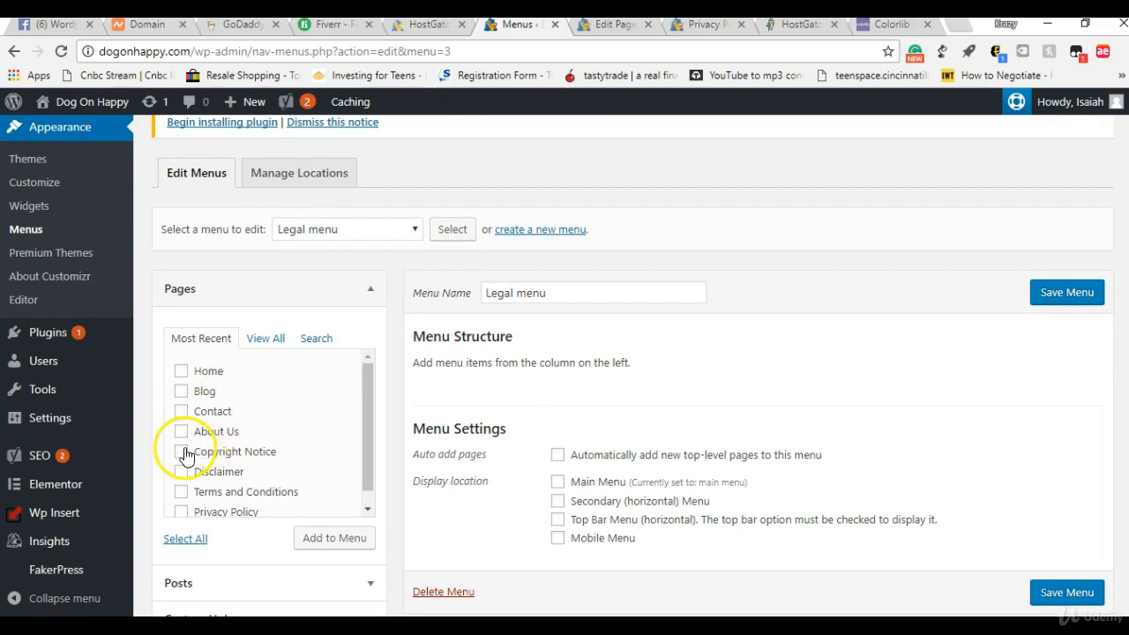
left_click(181, 452)
left_click(182, 472)
left_click(181, 490)
left_click(181, 514)
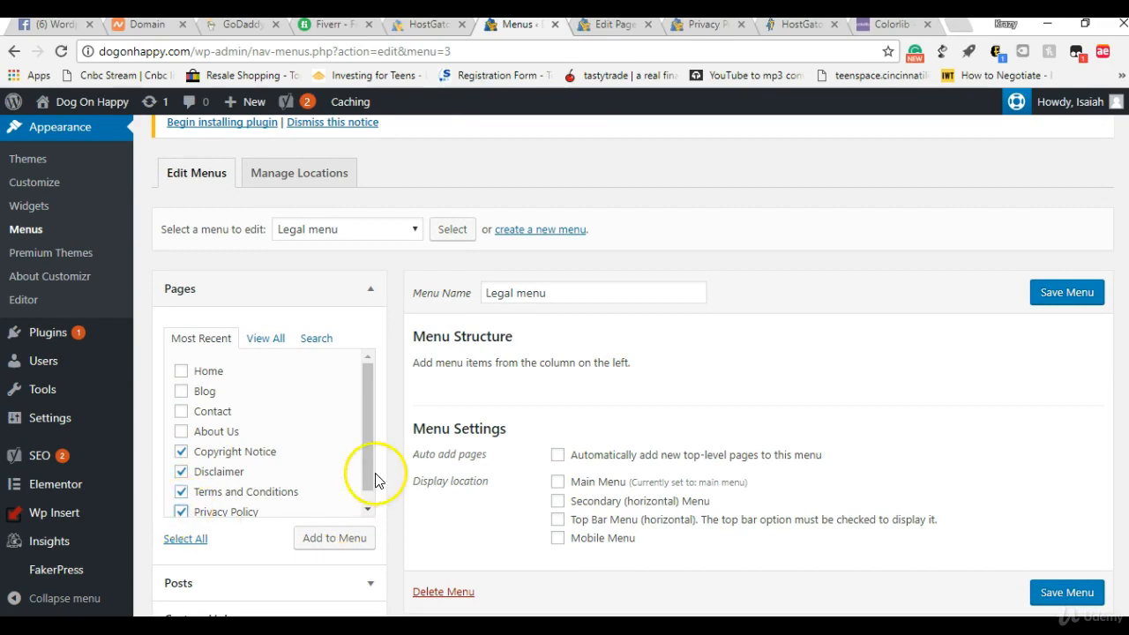
left_click_drag(367, 467, 365, 493)
left_click(342, 539)
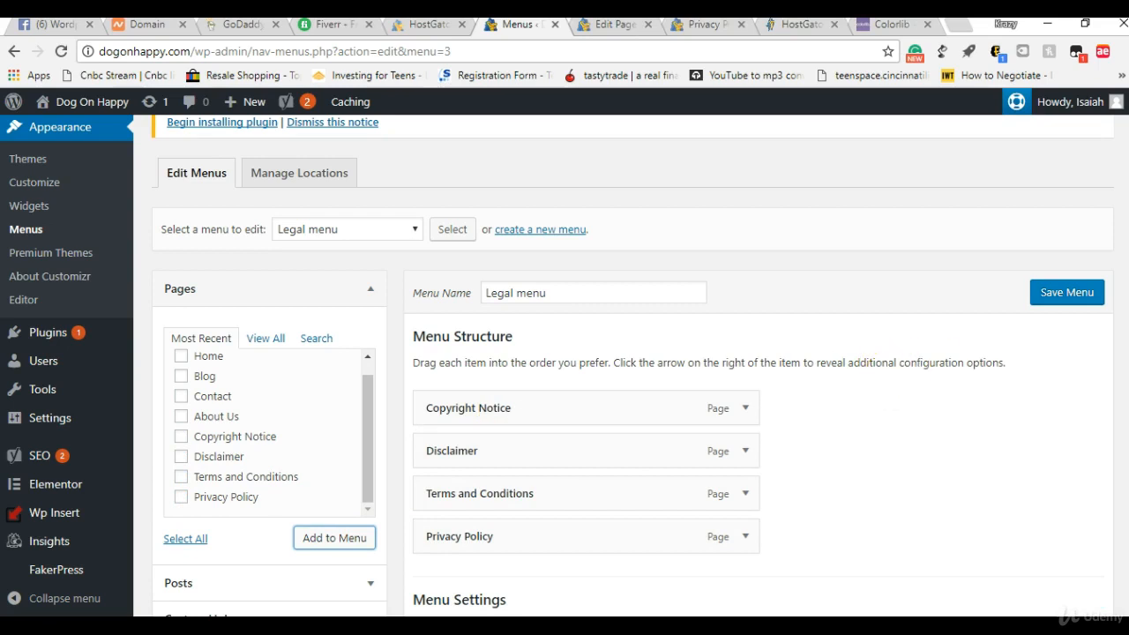
Step: Nest Disclaimer, Terms and Conditions and Privacy Policy as sub items under Copyright Notice and save the Legal menu
scroll(668, 351, "down", 2)
scroll(667, 351, "up", 1)
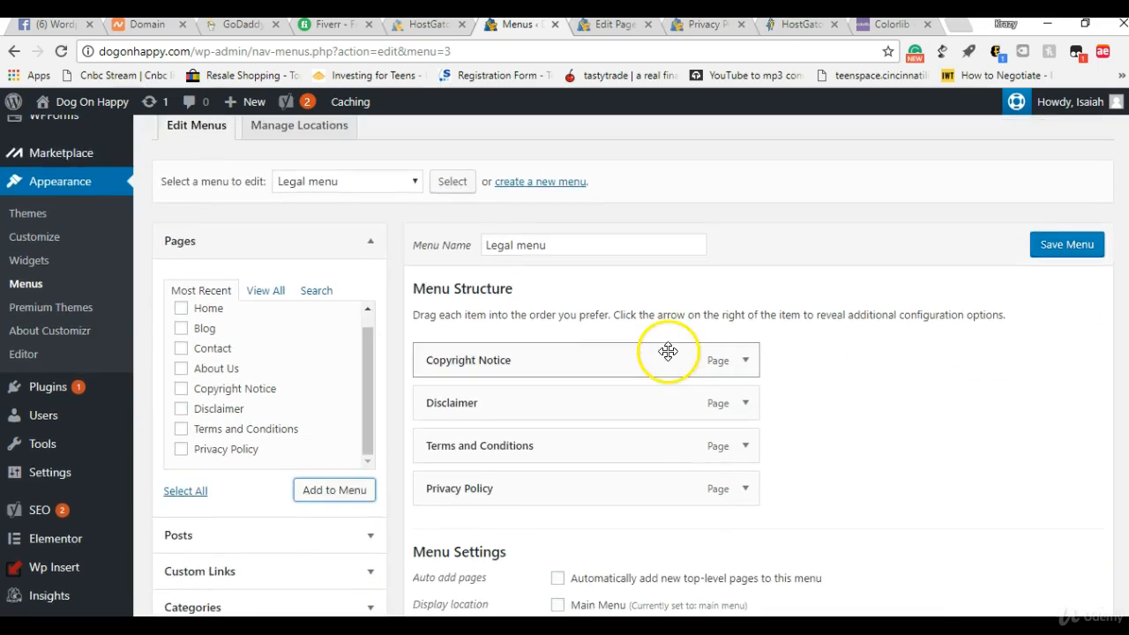
left_click_drag(582, 403, 614, 402)
left_click_drag(596, 447, 649, 446)
left_click_drag(630, 486, 668, 483)
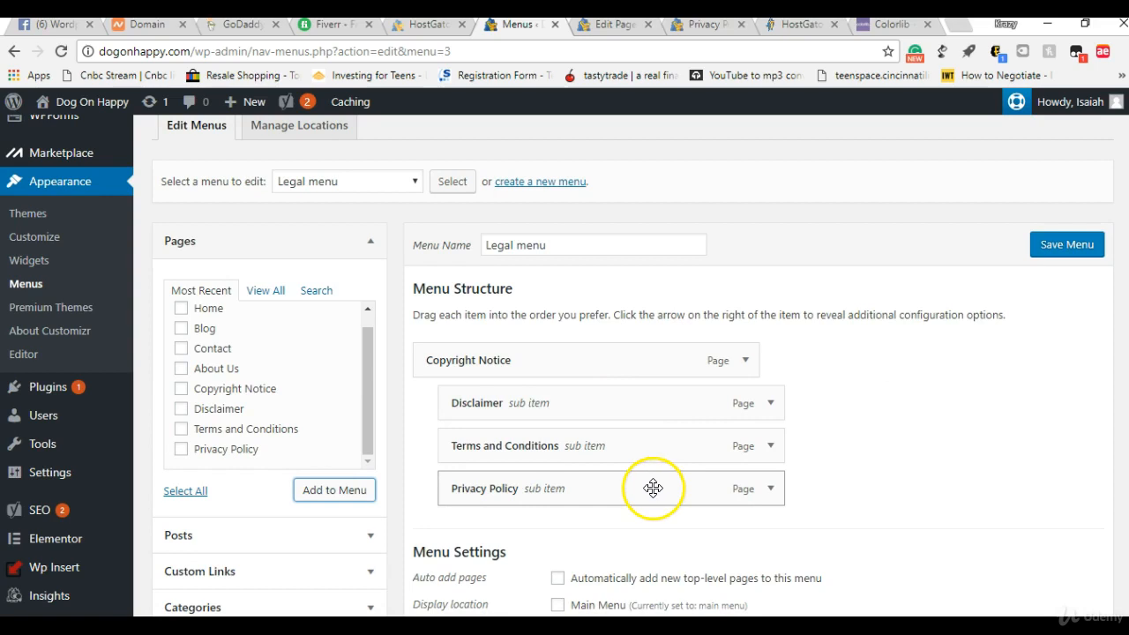
left_click(1048, 246)
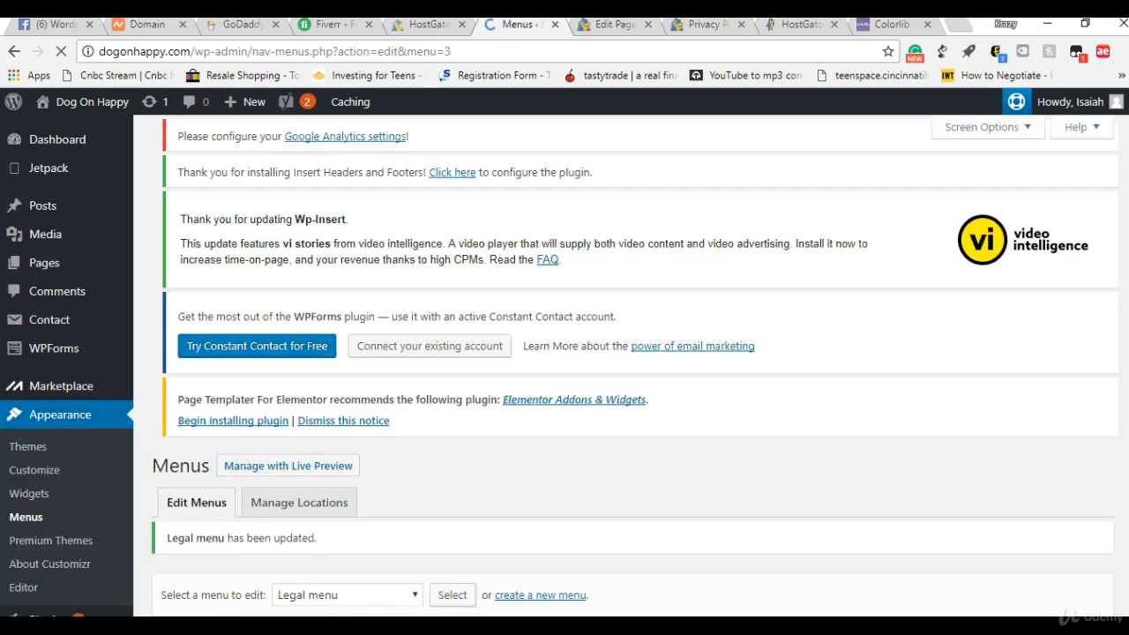
Step: Examine the posts, custom link fields and categories that can be added as menu items
scroll(1084, 406, "down", 4)
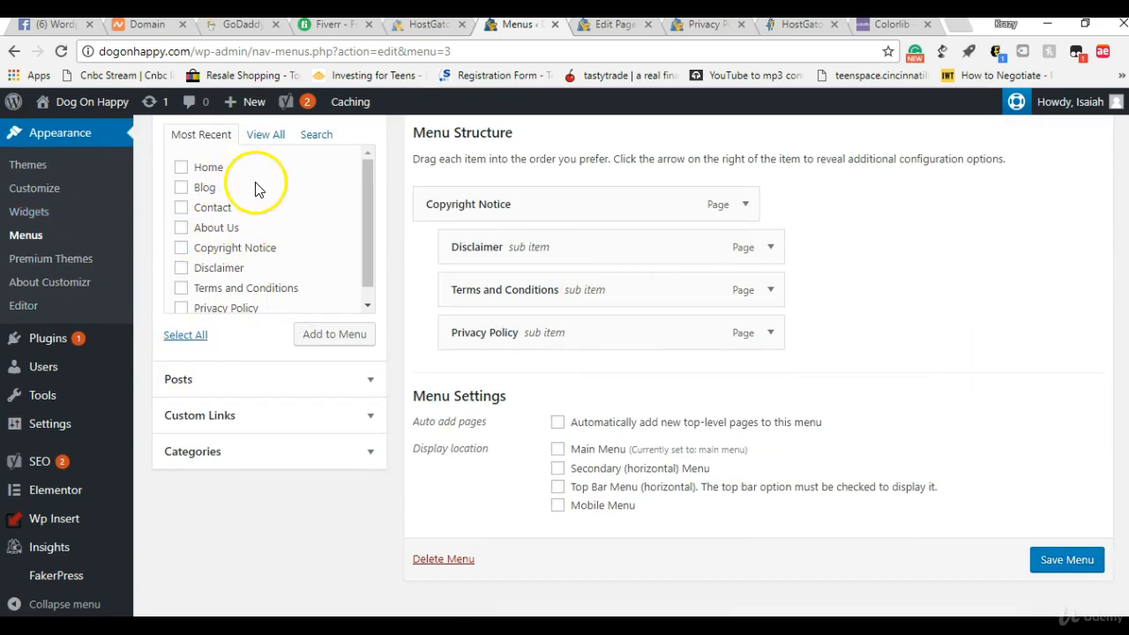
left_click(276, 376)
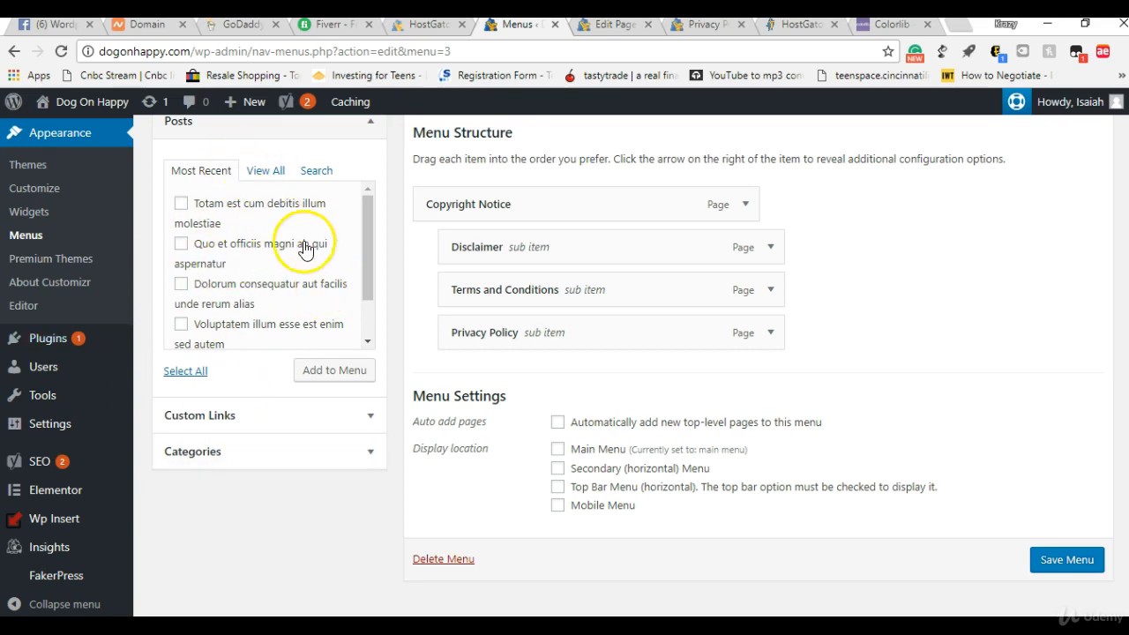
left_click(344, 413)
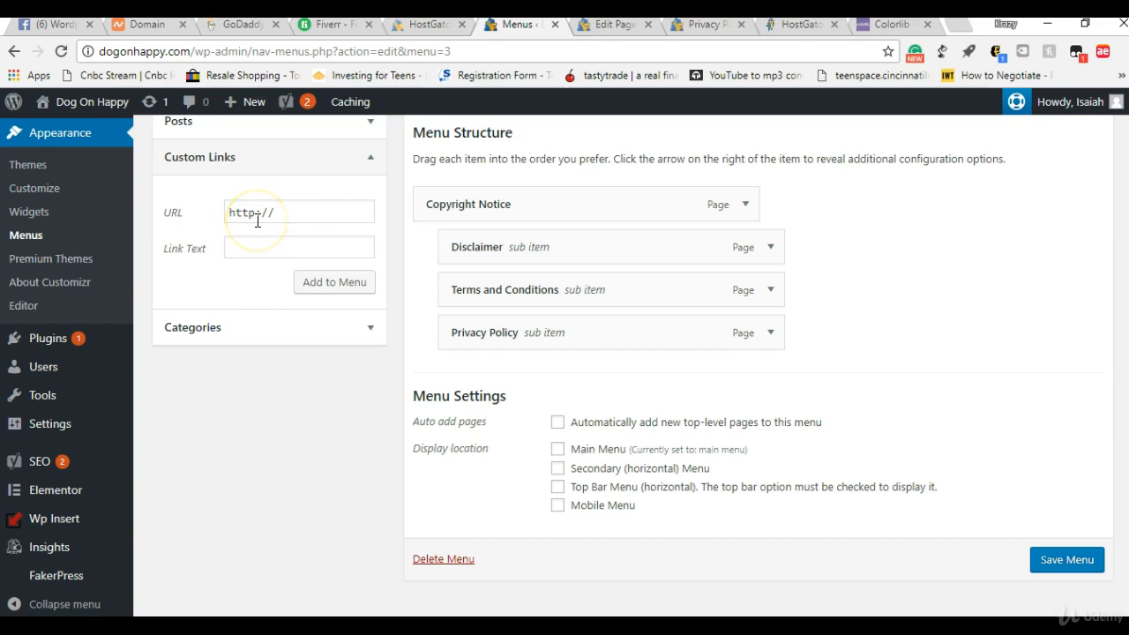
left_click(290, 207)
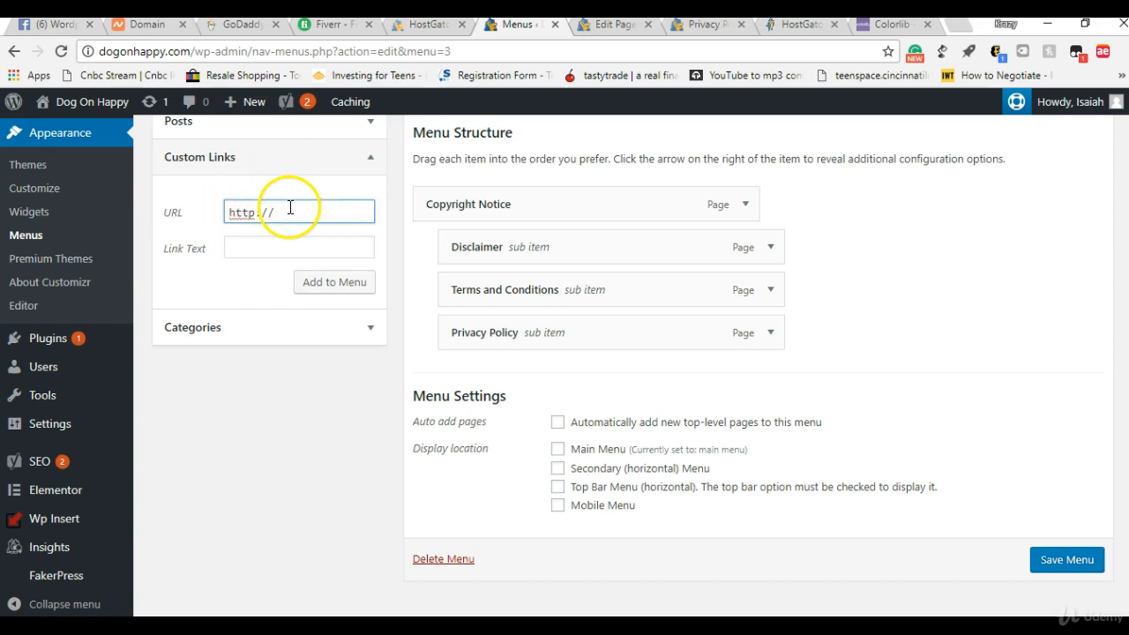
left_click(282, 237)
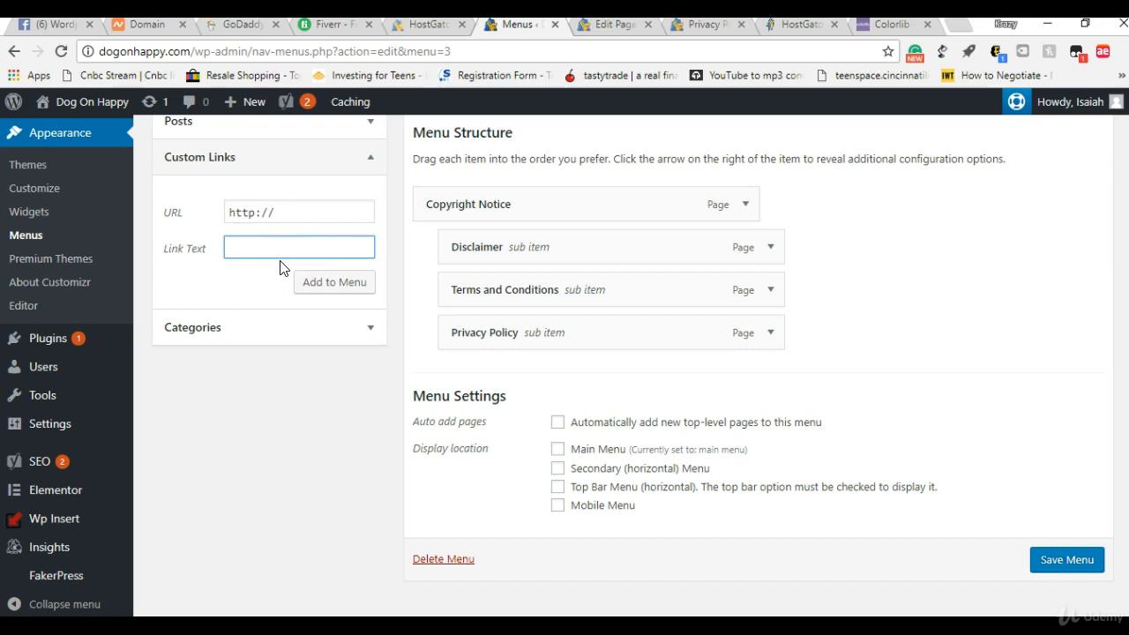
left_click(291, 327)
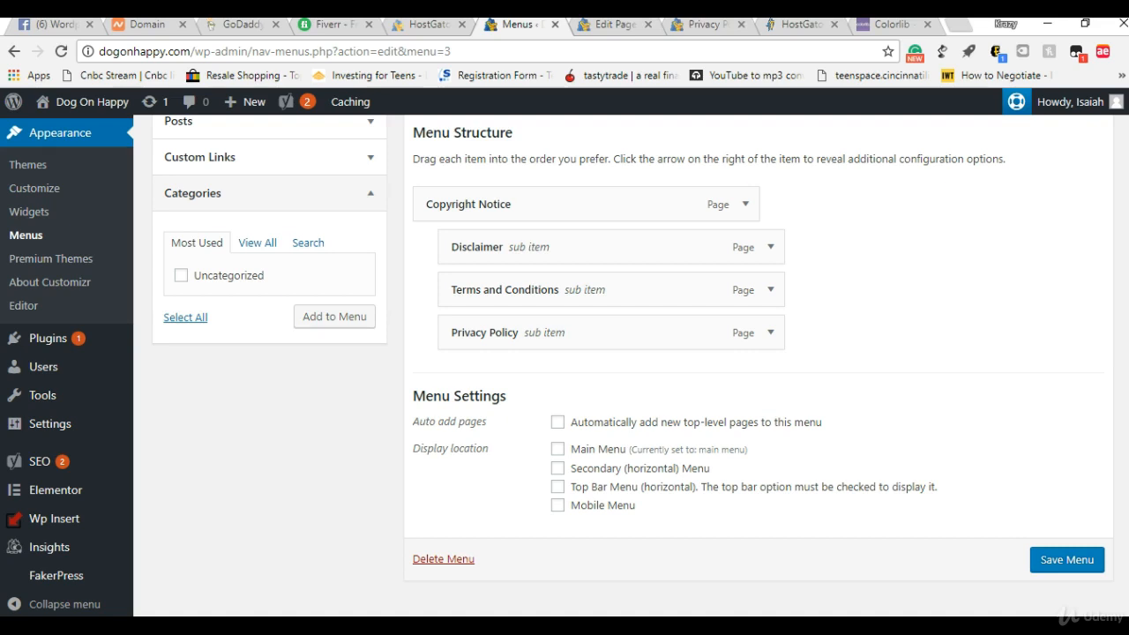
Step: Save the Legal menu again with its current structure
left_click(1088, 559)
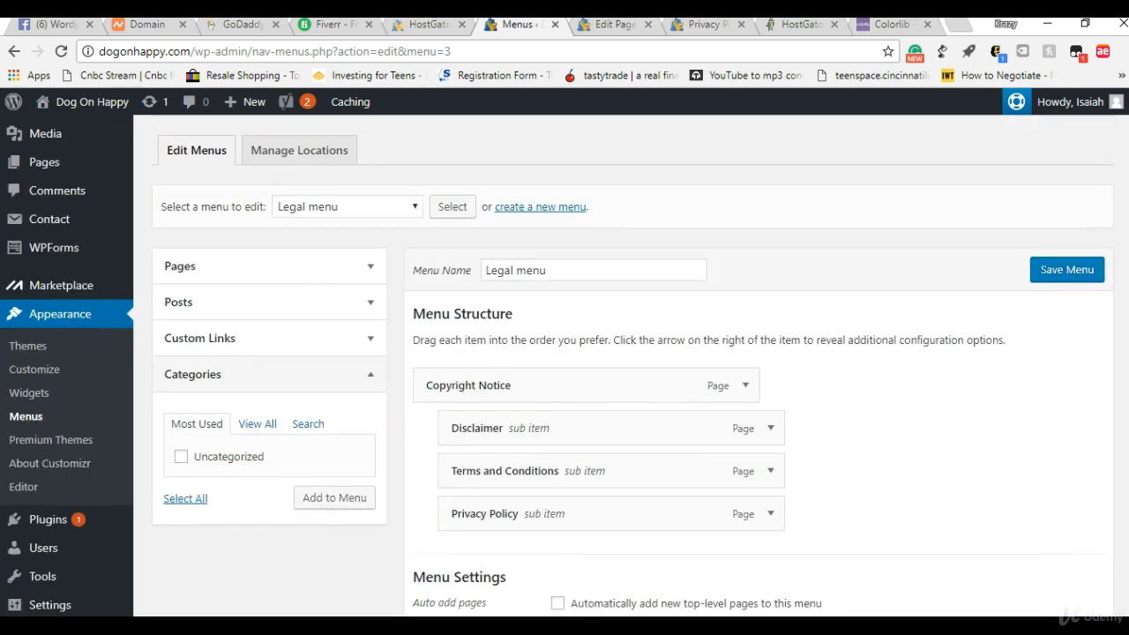
left_click(1083, 269)
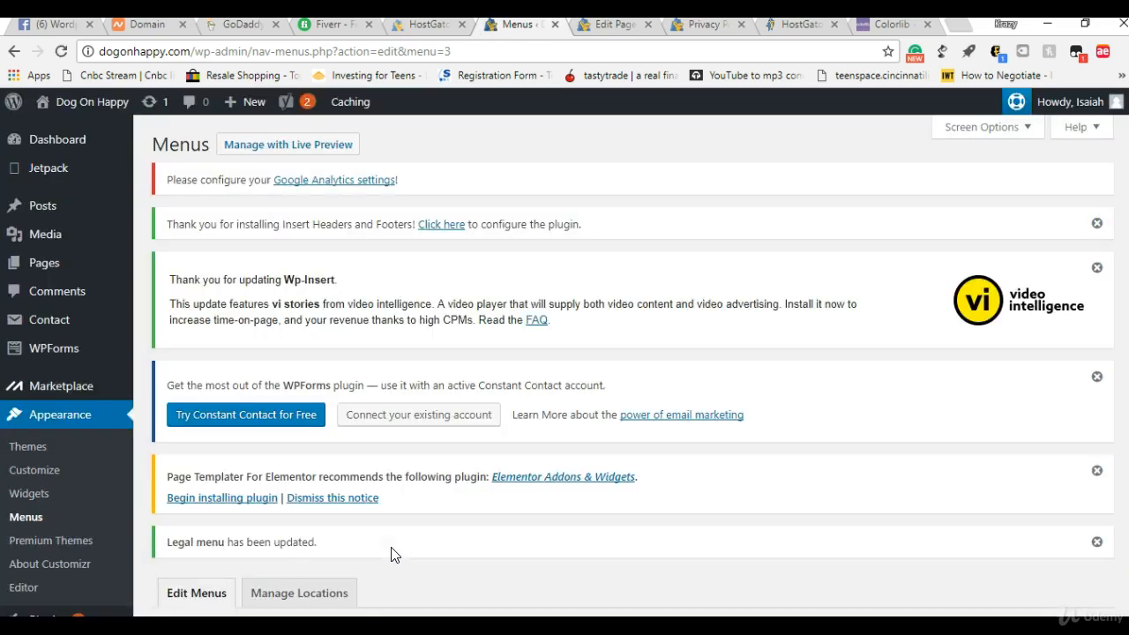
left_click(370, 545)
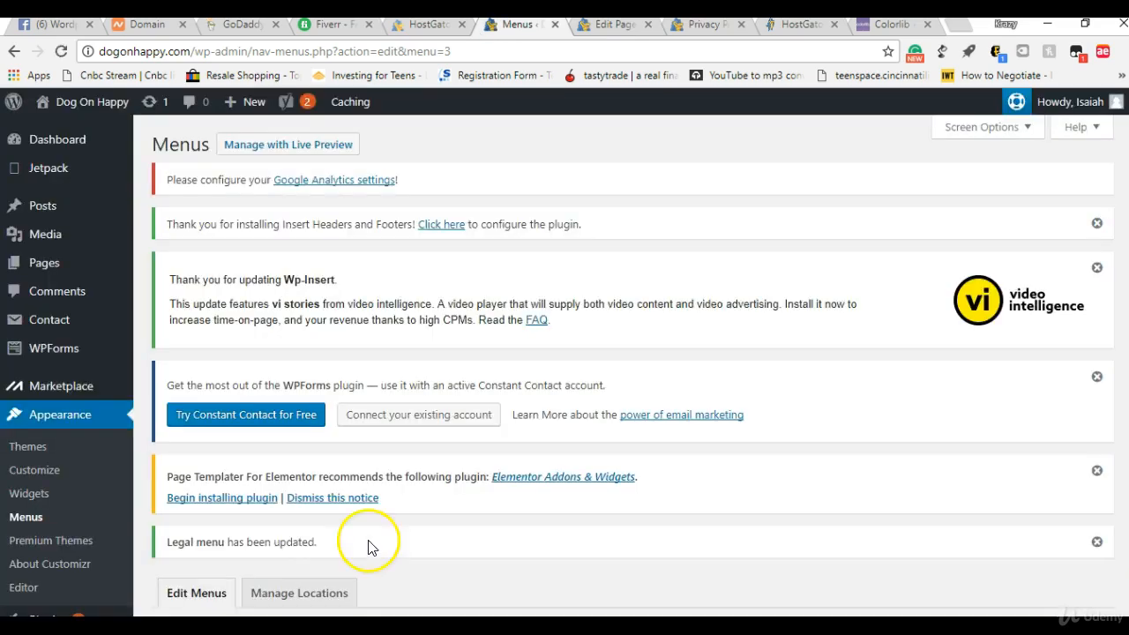